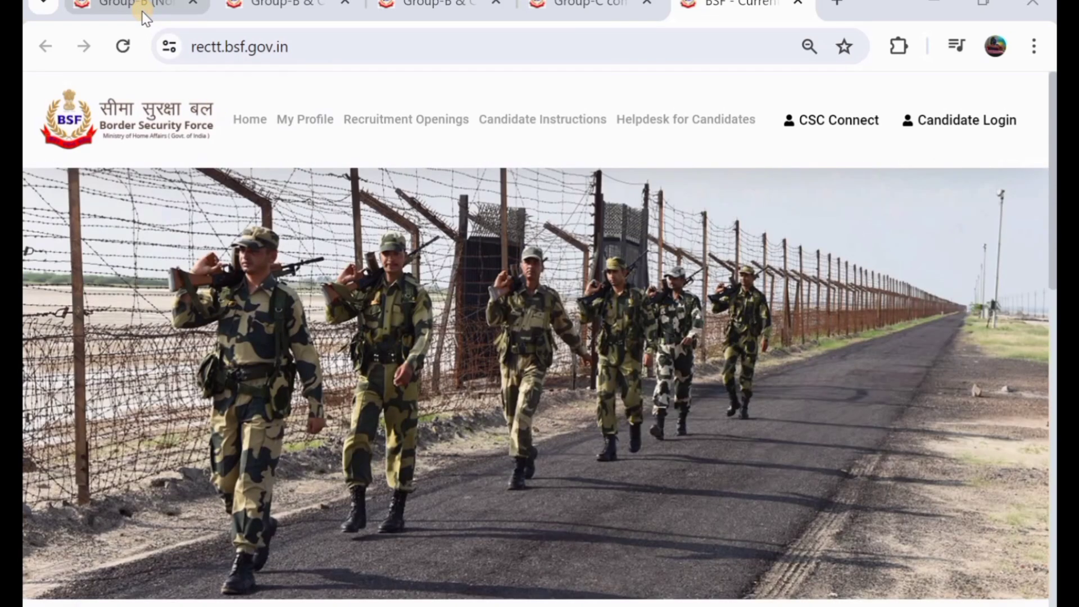
- Bring up the Group-B Inspector (Librarian) recruitment advertisement PDF
{"action": "left_click", "coordinate": [142, 14]}
{"action": "scroll", "coordinate": [295, 436], "scroll_direction": "down", "scroll_amount": 1}
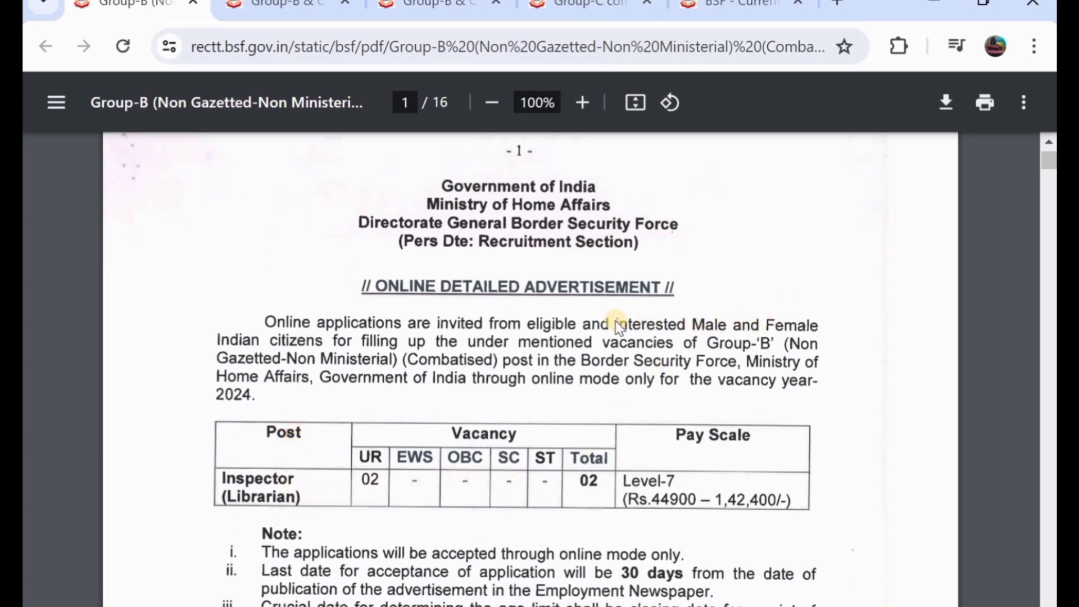
{"action": "scroll", "coordinate": [616, 322], "scroll_direction": "down", "scroll_amount": 1}
{"action": "scroll", "coordinate": [615, 321], "scroll_direction": "down", "scroll_amount": 1}
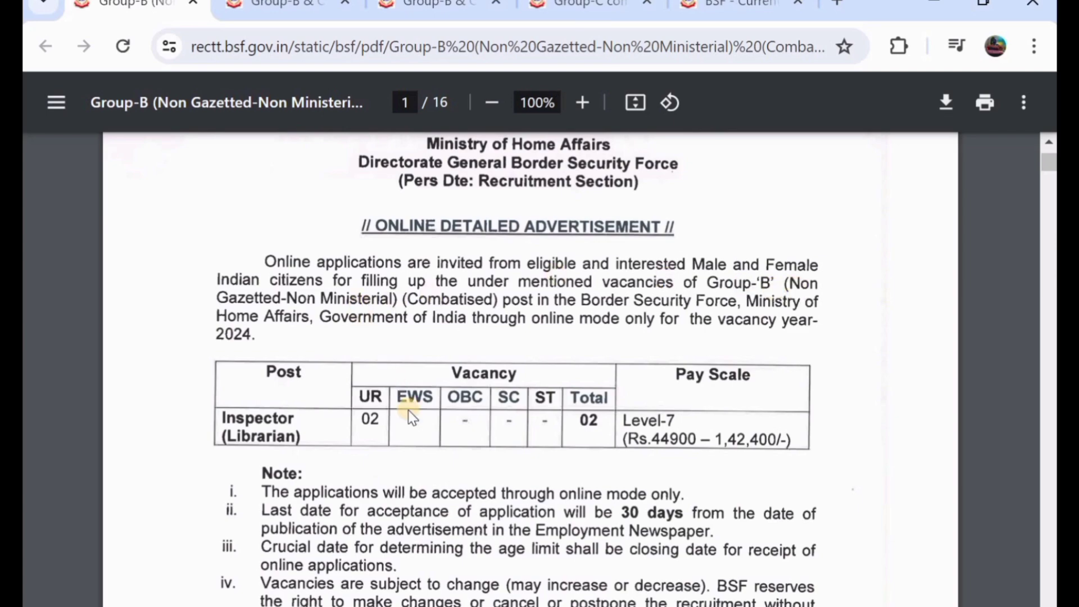
{"action": "scroll", "coordinate": [621, 334], "scroll_direction": "down", "scroll_amount": 2}
{"action": "scroll", "coordinate": [439, 413], "scroll_direction": "down", "scroll_amount": 8}
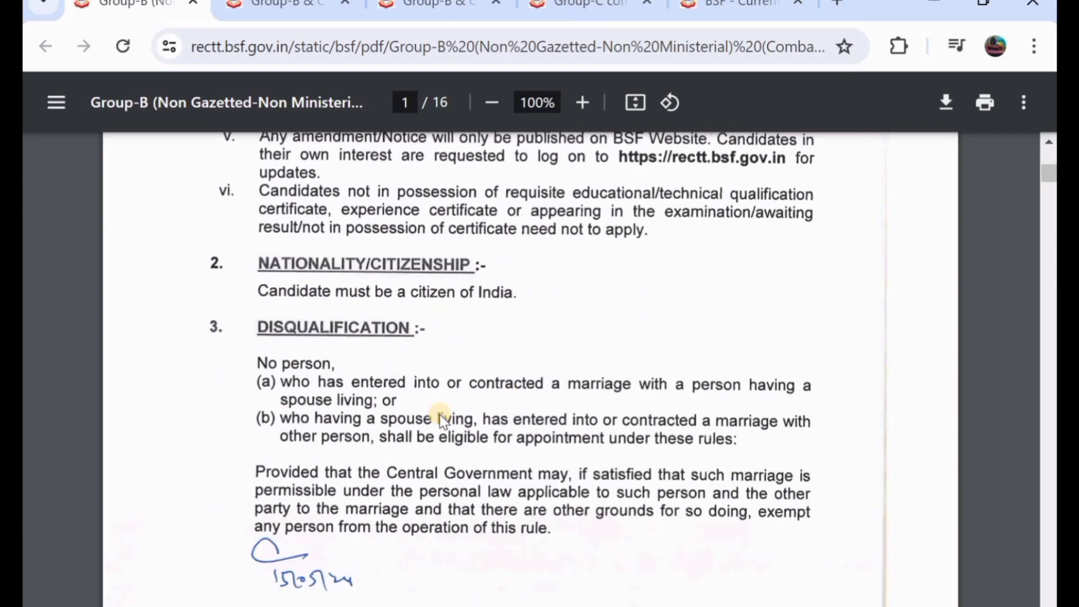
{"action": "scroll", "coordinate": [439, 414], "scroll_direction": "down", "scroll_amount": 7}
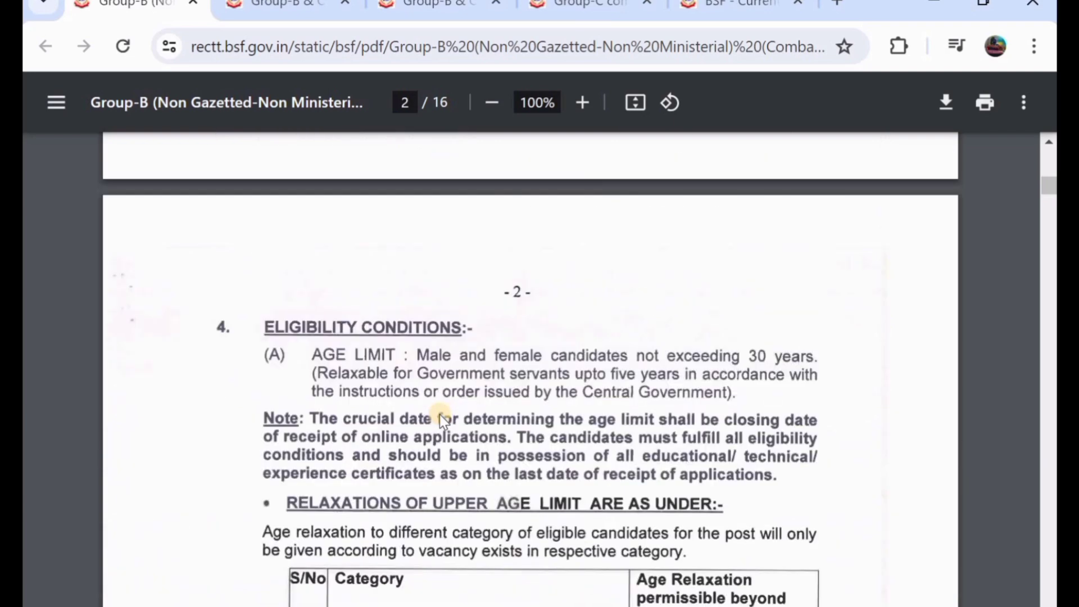
{"action": "scroll", "coordinate": [440, 414], "scroll_direction": "down", "scroll_amount": 5}
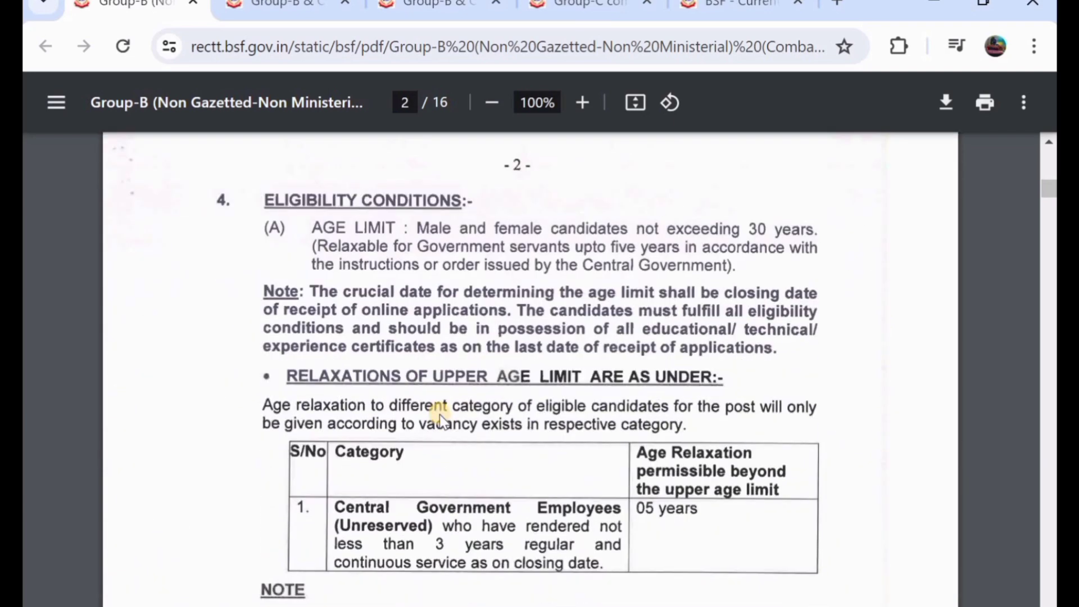
{"action": "scroll", "coordinate": [439, 413], "scroll_direction": "down", "scroll_amount": 5}
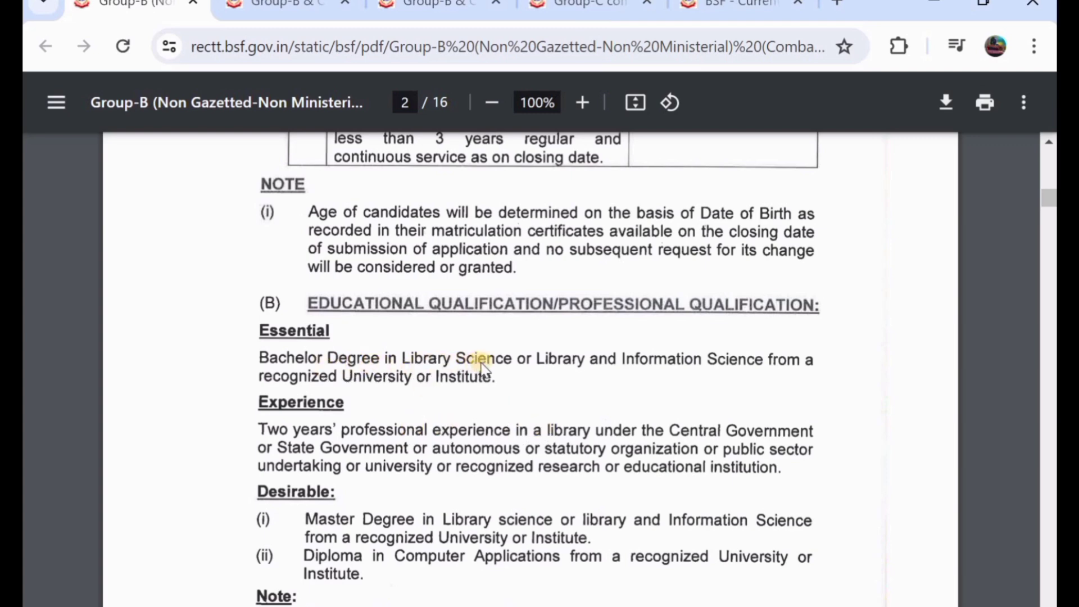
{"action": "scroll", "coordinate": [483, 366], "scroll_direction": "up", "scroll_amount": 9}
{"action": "key", "text": "Page_Up"}
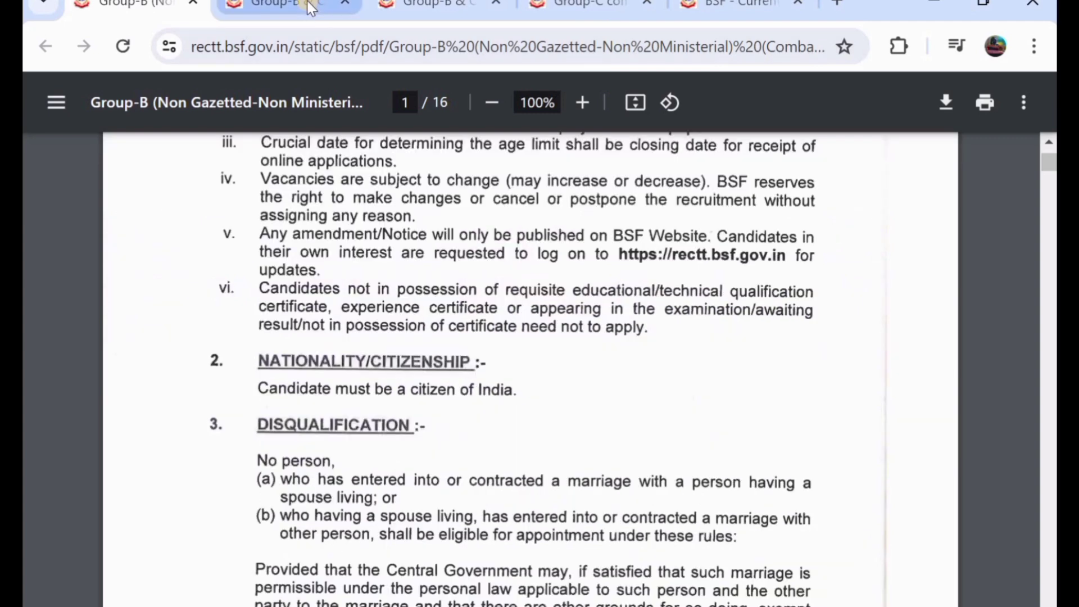
- Read through the vacancy tables of the Group-B & C staff nurse advertisement
{"action": "left_click", "coordinate": [310, 8]}
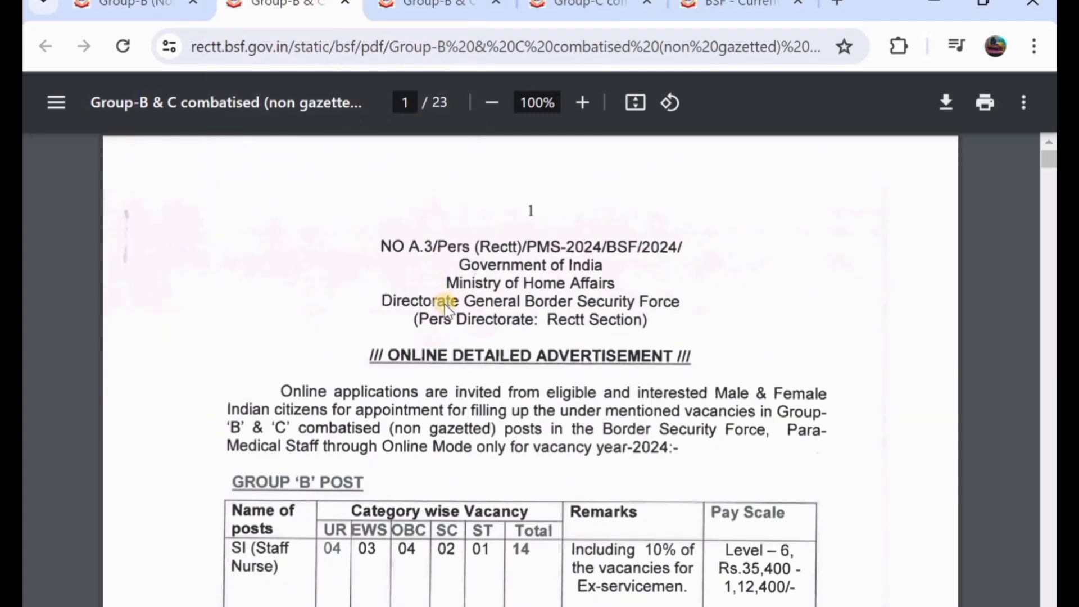
{"action": "scroll", "coordinate": [443, 305], "scroll_direction": "down", "scroll_amount": 1}
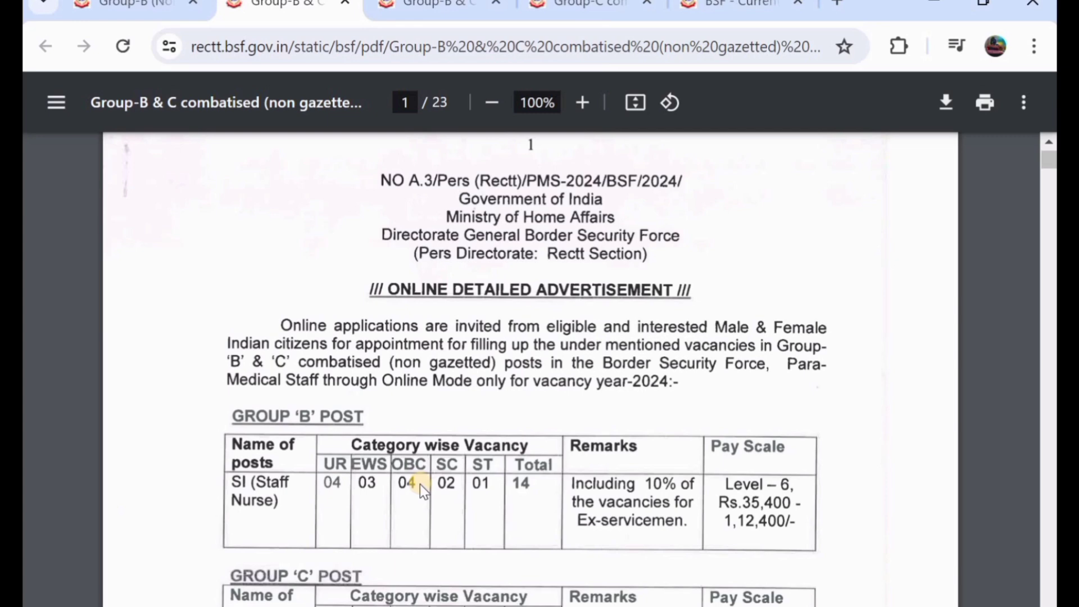
{"action": "scroll", "coordinate": [420, 483], "scroll_direction": "down", "scroll_amount": 1}
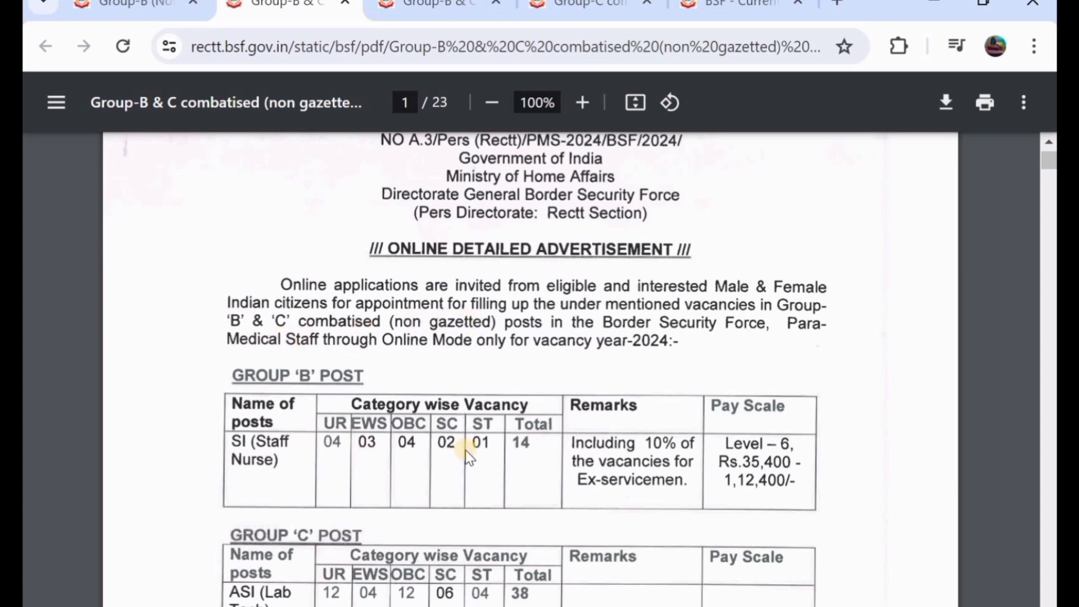
{"action": "scroll", "coordinate": [465, 450], "scroll_direction": "down", "scroll_amount": 5}
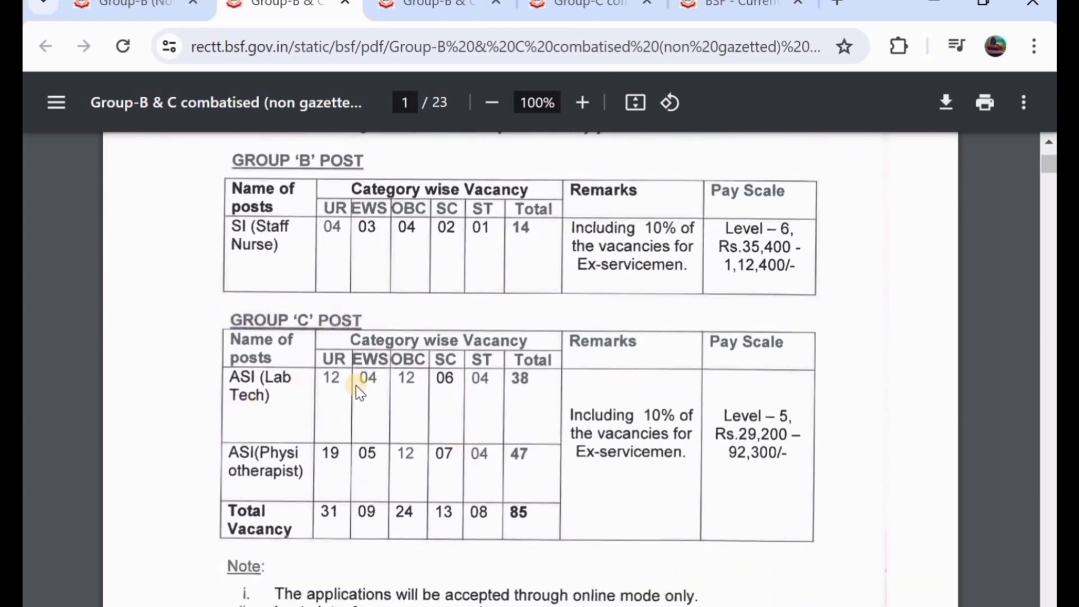
{"action": "scroll", "coordinate": [419, 431], "scroll_direction": "down", "scroll_amount": 2}
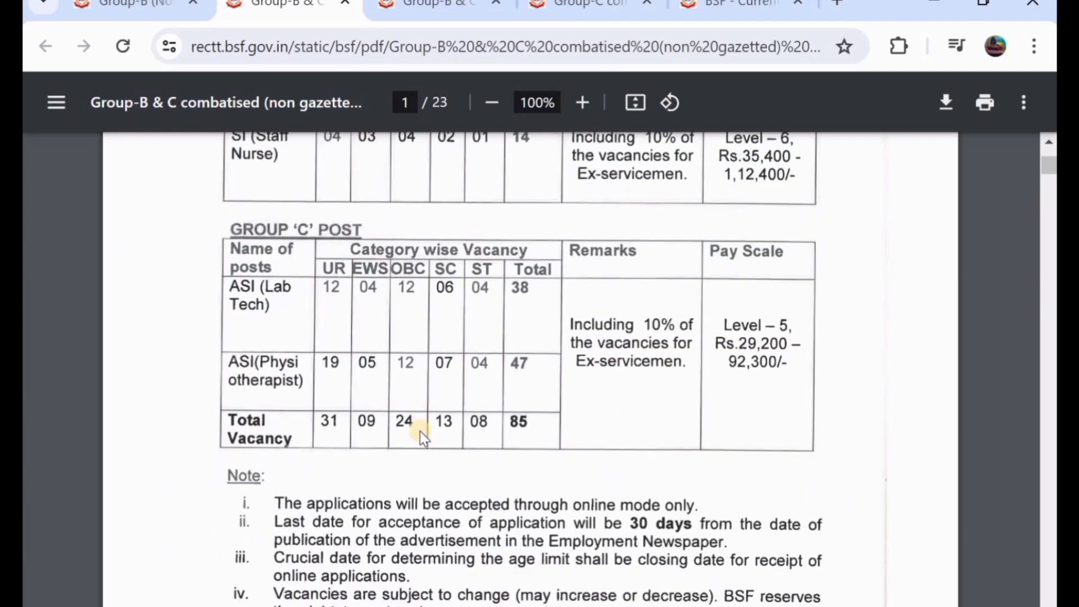
{"action": "scroll", "coordinate": [420, 431], "scroll_direction": "down", "scroll_amount": 2}
{"action": "scroll", "coordinate": [420, 430], "scroll_direction": "down", "scroll_amount": 5}
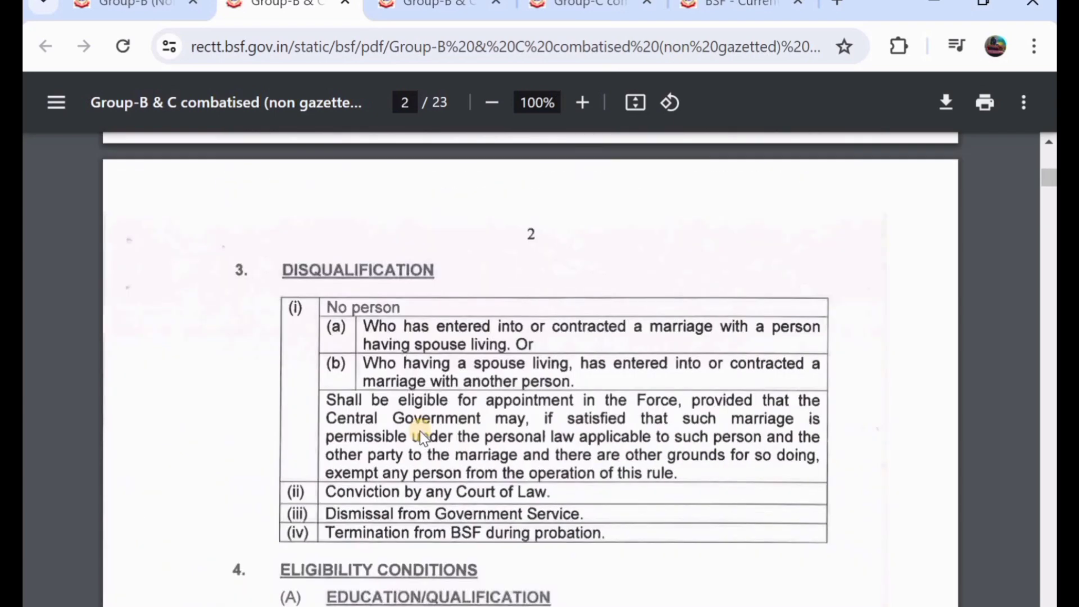
{"action": "scroll", "coordinate": [420, 431], "scroll_direction": "down", "scroll_amount": 7}
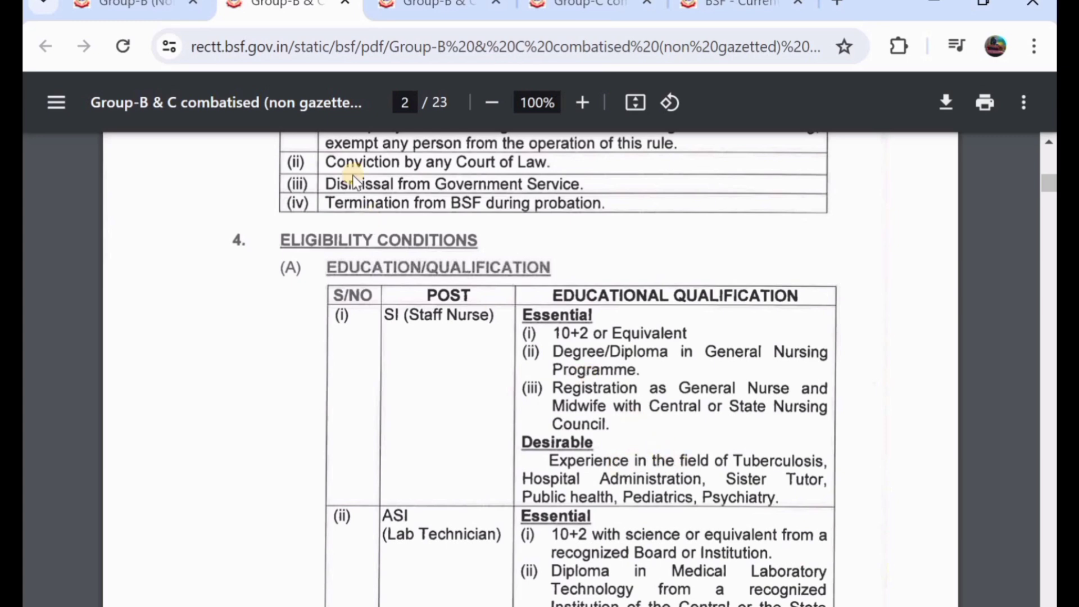
- Read through the SMT WKSP Group-B & C advertisement, then bring up the Group-C veterinary PDF
{"action": "left_click", "coordinate": [425, 3]}
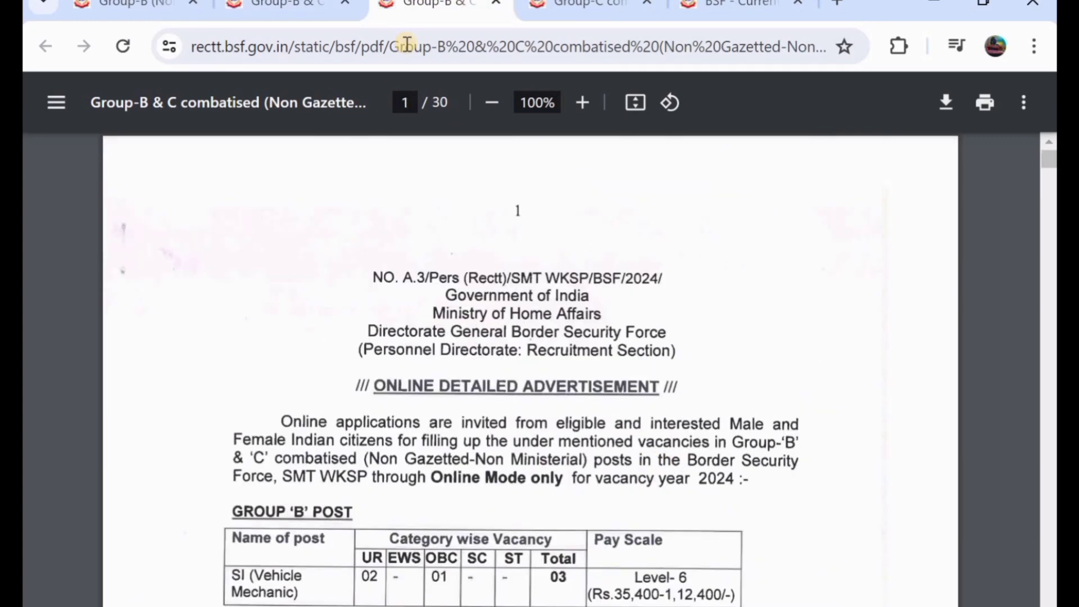
{"action": "scroll", "coordinate": [387, 304], "scroll_direction": "down", "scroll_amount": 3}
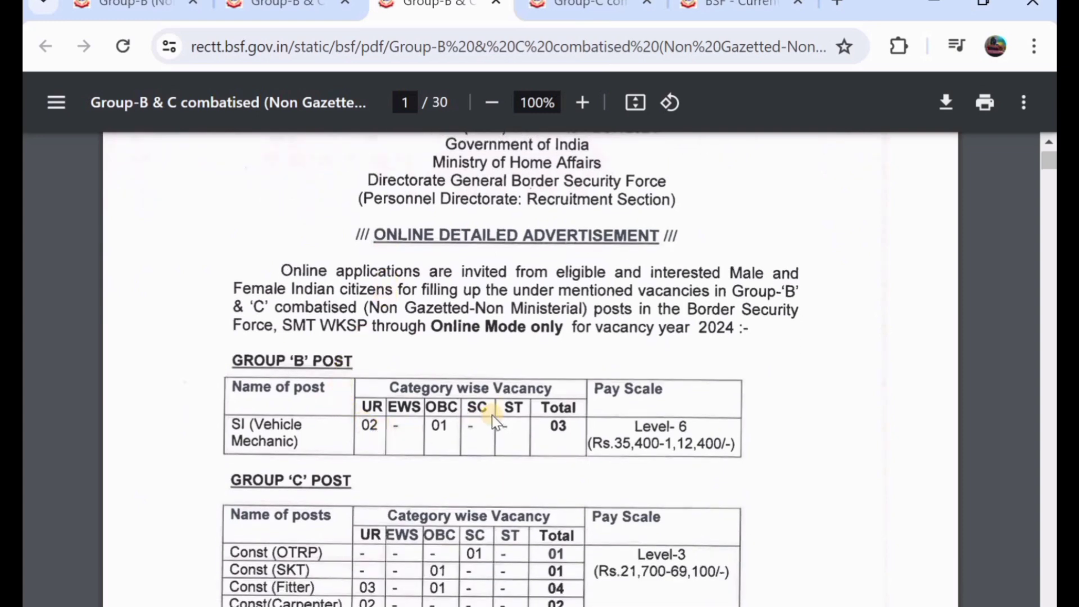
{"action": "scroll", "coordinate": [494, 415], "scroll_direction": "down", "scroll_amount": 5}
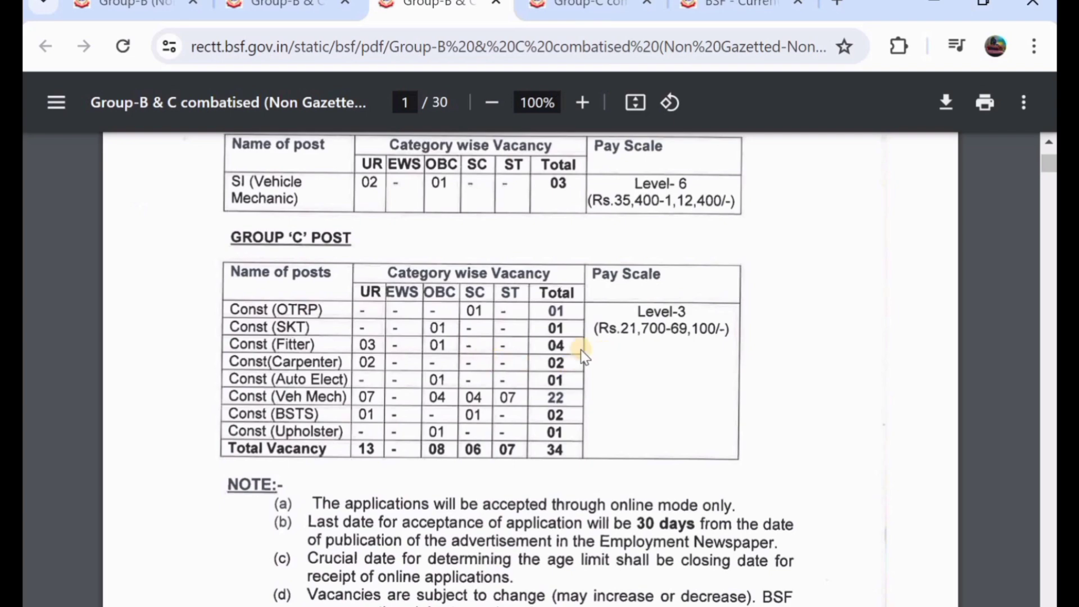
{"action": "scroll", "coordinate": [506, 371], "scroll_direction": "down", "scroll_amount": 8}
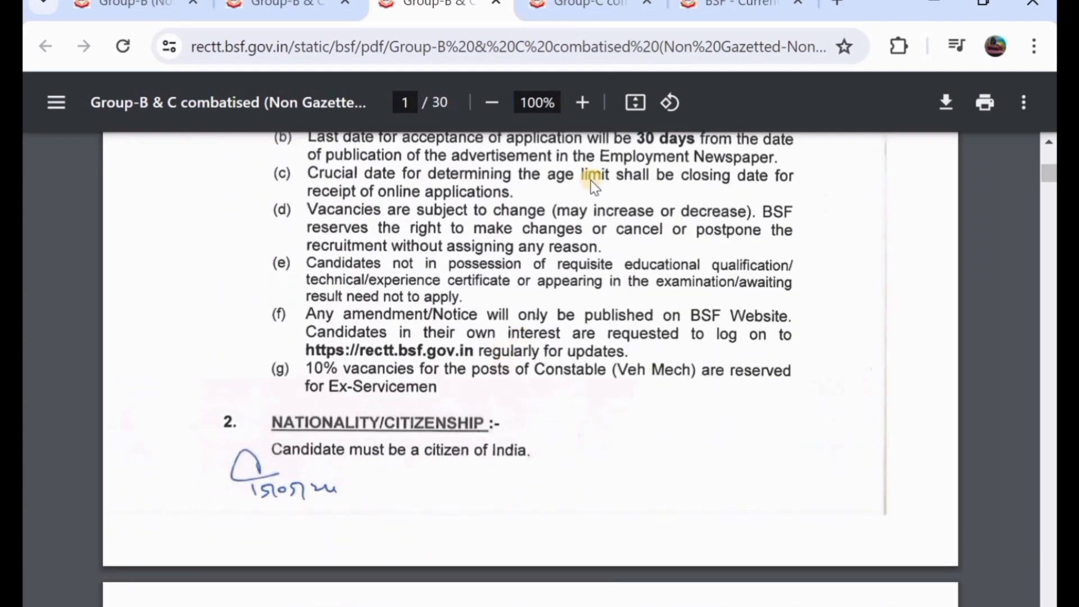
{"action": "scroll", "coordinate": [591, 180], "scroll_direction": "down", "scroll_amount": 3}
{"action": "left_click", "coordinate": [592, 7]}
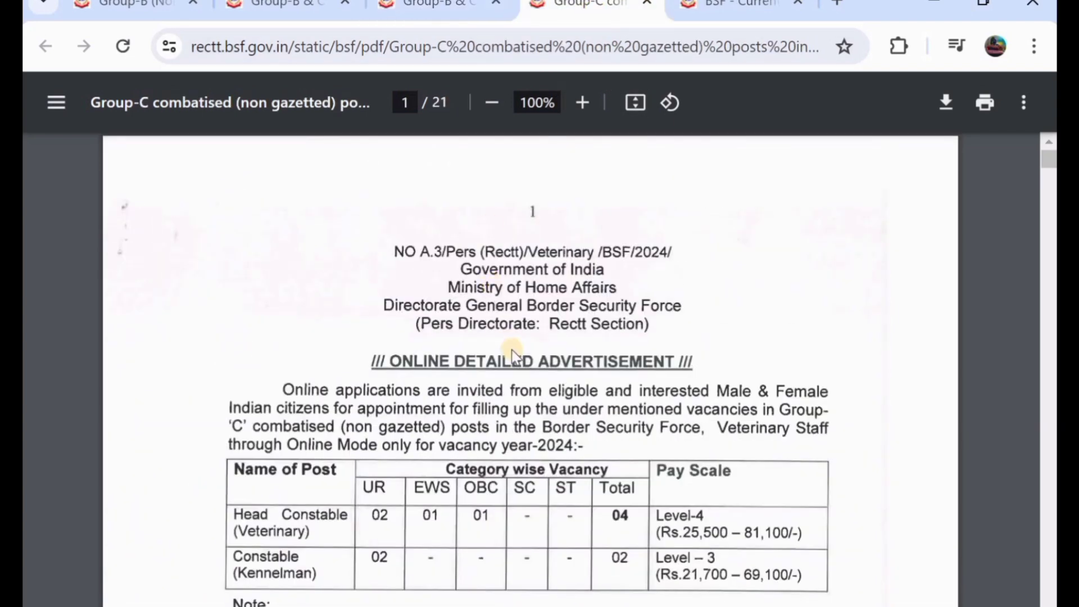
- Read down through the Group-C veterinary advertisement's details
{"action": "scroll", "coordinate": [375, 420], "scroll_direction": "down", "scroll_amount": 2}
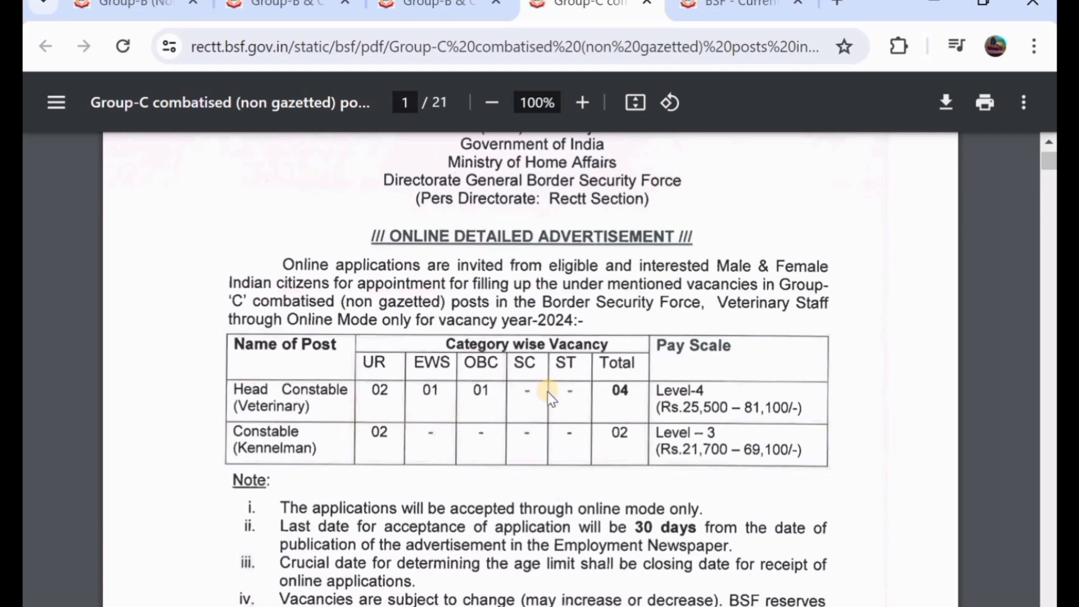
{"action": "scroll", "coordinate": [583, 369], "scroll_direction": "down", "scroll_amount": 10}
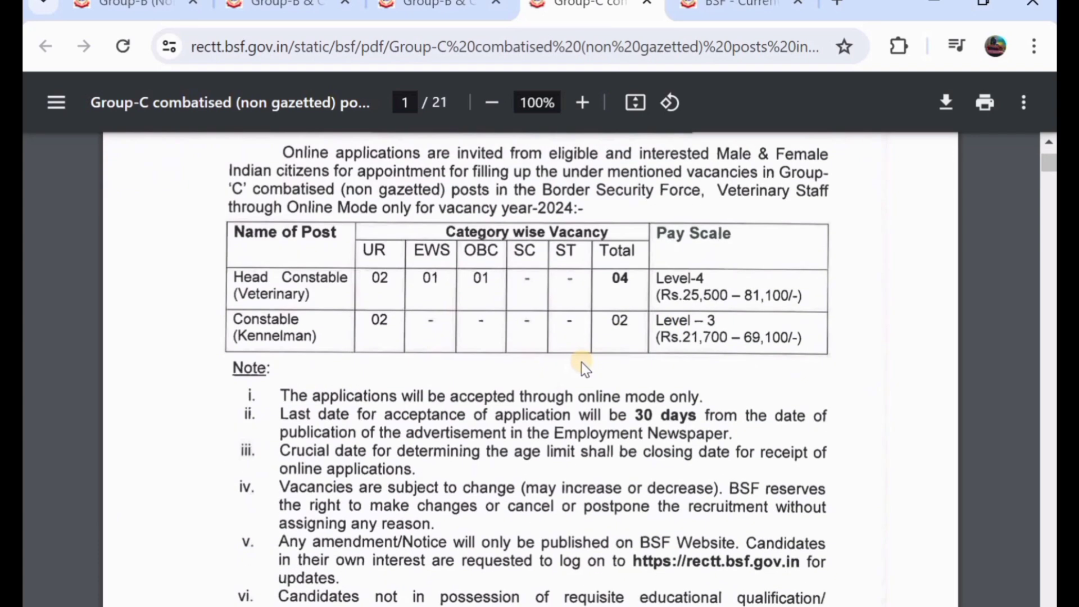
{"action": "scroll", "coordinate": [478, 323], "scroll_direction": "down", "scroll_amount": 7}
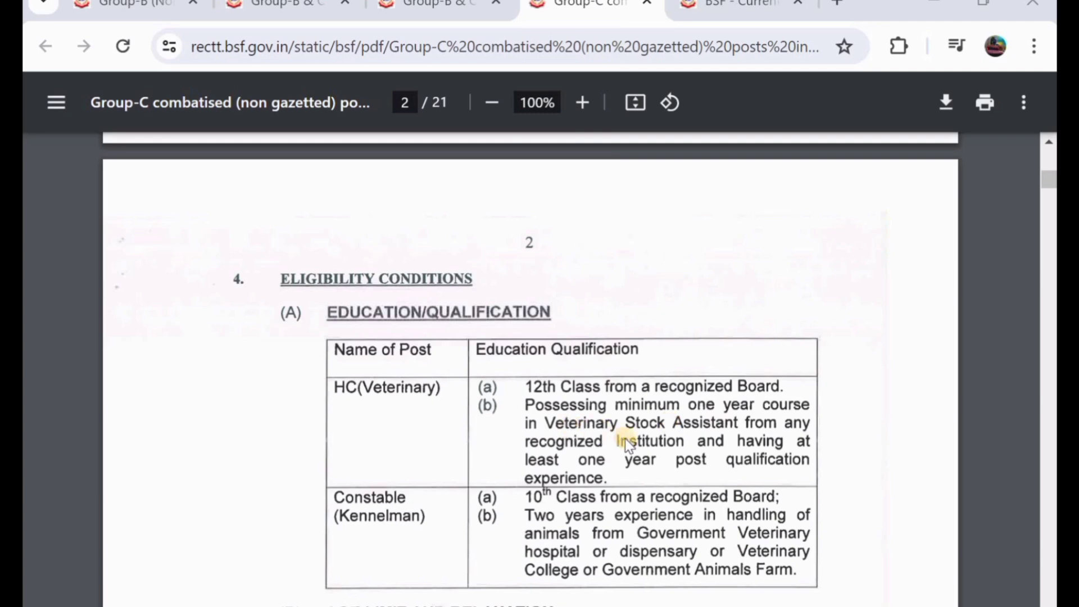
{"action": "scroll", "coordinate": [491, 432], "scroll_direction": "down", "scroll_amount": 2}
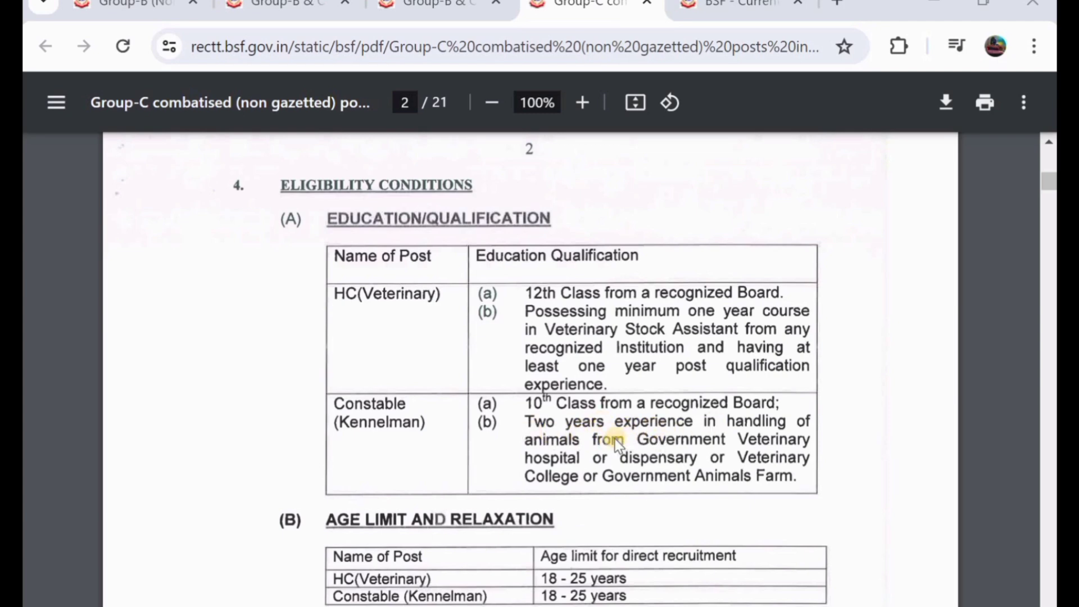
{"action": "scroll", "coordinate": [618, 445], "scroll_direction": "down", "scroll_amount": 3}
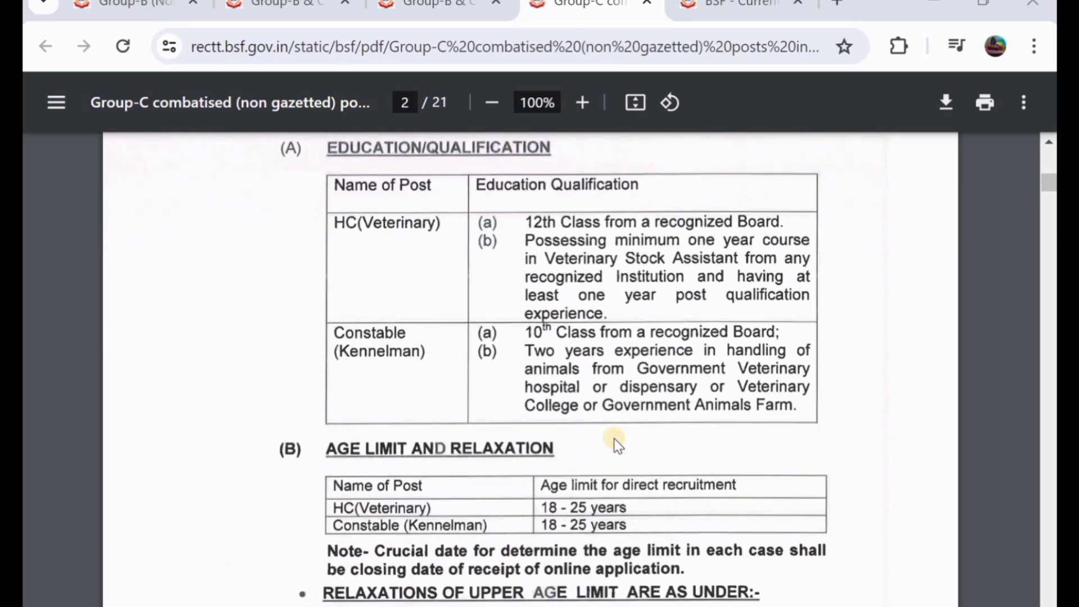
{"action": "scroll", "coordinate": [618, 445], "scroll_direction": "down", "scroll_amount": 9}
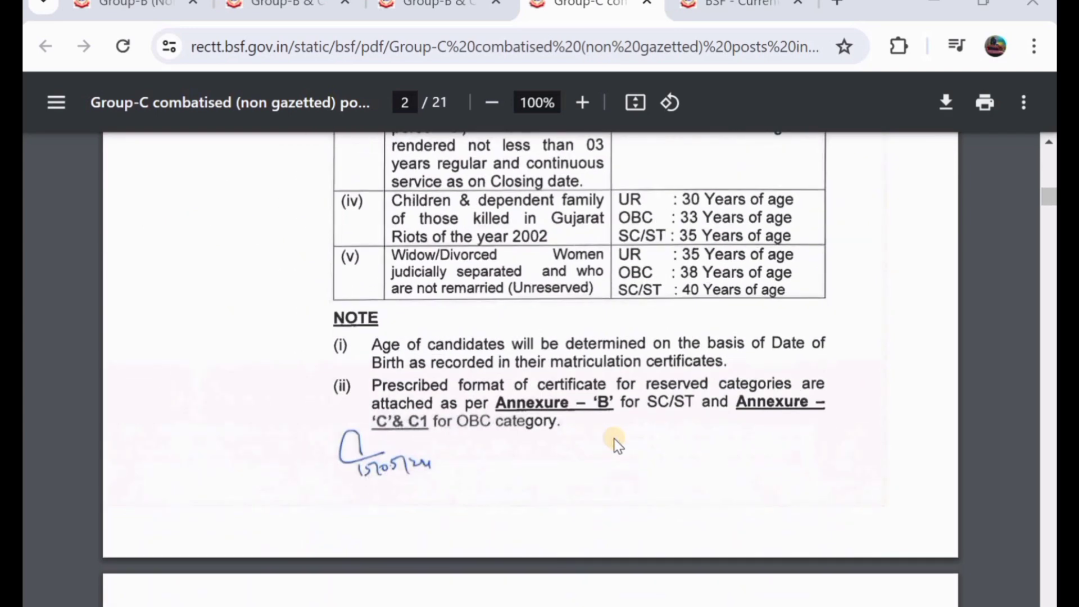
{"action": "scroll", "coordinate": [617, 441], "scroll_direction": "down", "scroll_amount": 6}
{"action": "scroll", "coordinate": [521, 418], "scroll_direction": "down", "scroll_amount": 10}
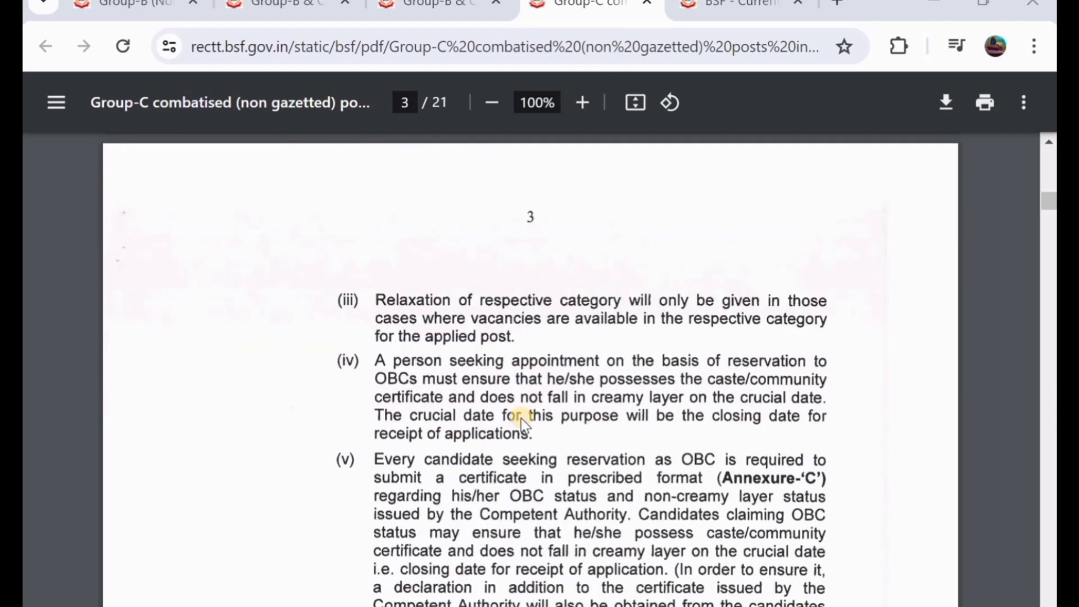
{"action": "scroll", "coordinate": [521, 422], "scroll_direction": "down", "scroll_amount": 4}
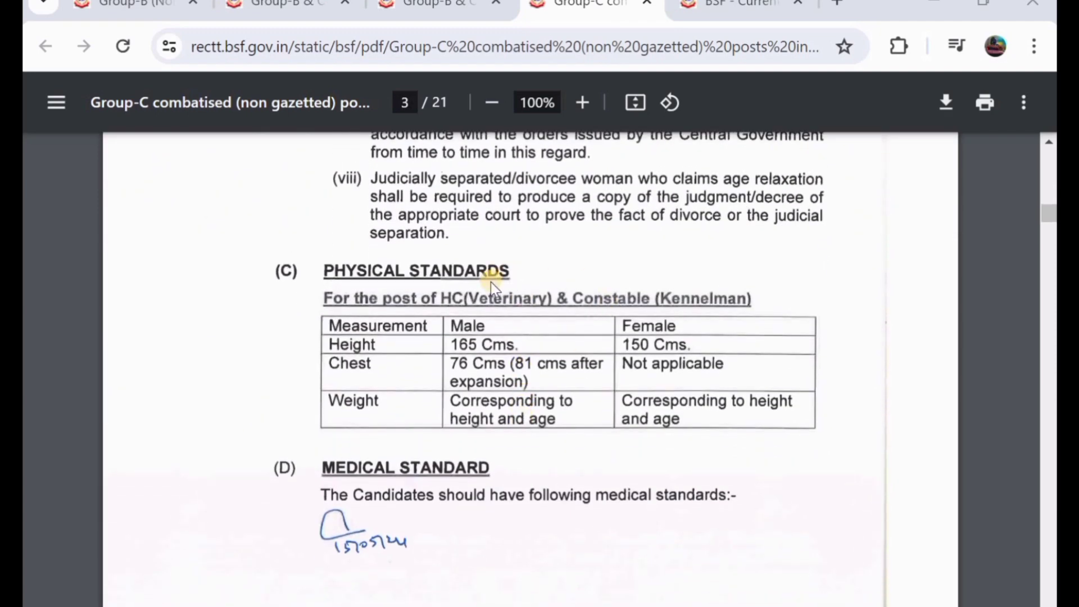
{"action": "scroll", "coordinate": [492, 288], "scroll_direction": "down", "scroll_amount": 2}
{"action": "scroll", "coordinate": [492, 288], "scroll_direction": "up", "scroll_amount": 15}
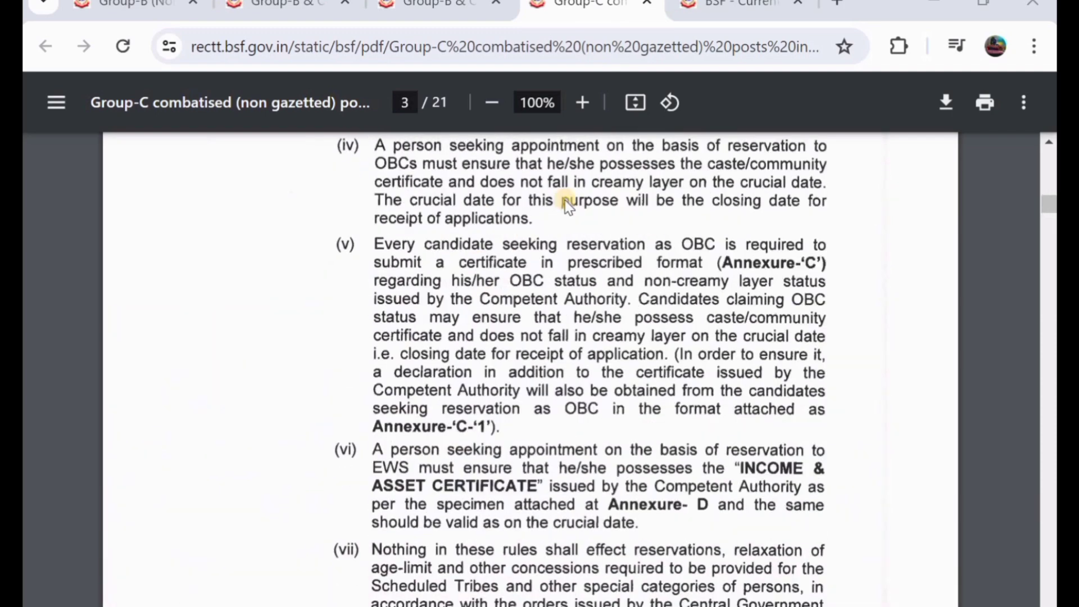
- Revisit each advertisement, return to Group-C's Age Limit and Relaxation section, then go to BSF login
{"action": "left_click", "coordinate": [160, 5]}
{"action": "left_click", "coordinate": [279, 4]}
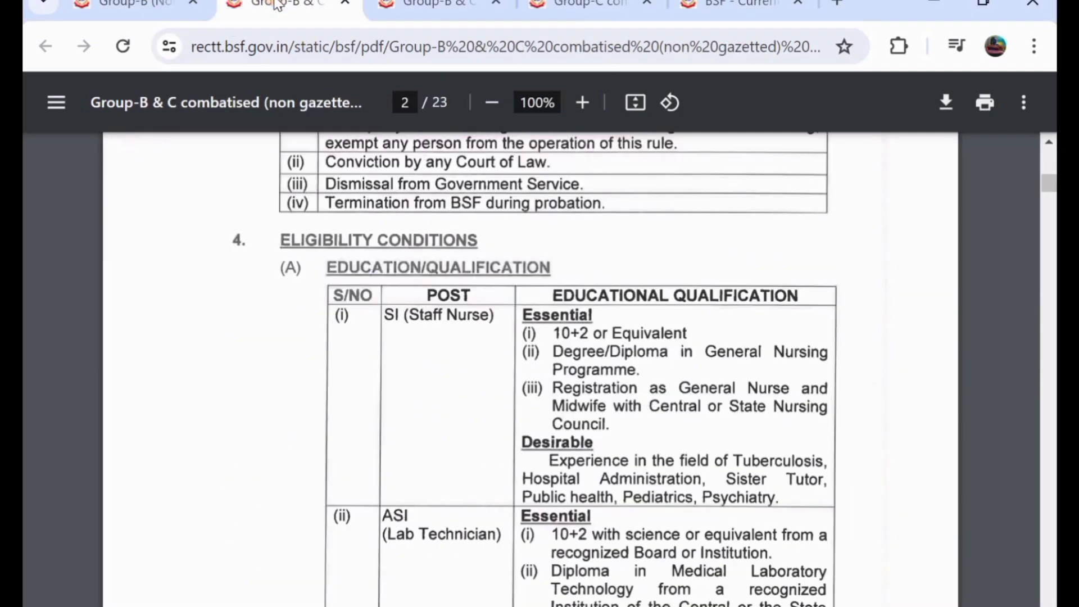
{"action": "left_click", "coordinate": [431, 5]}
{"action": "left_click", "coordinate": [573, 6]}
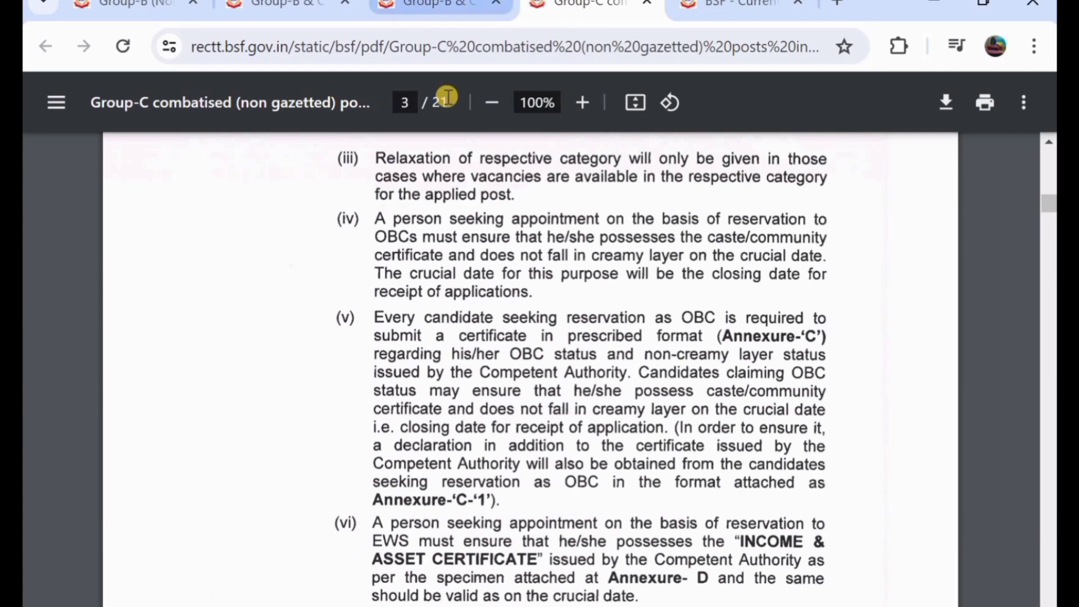
{"action": "scroll", "coordinate": [482, 320], "scroll_direction": "up", "scroll_amount": 7}
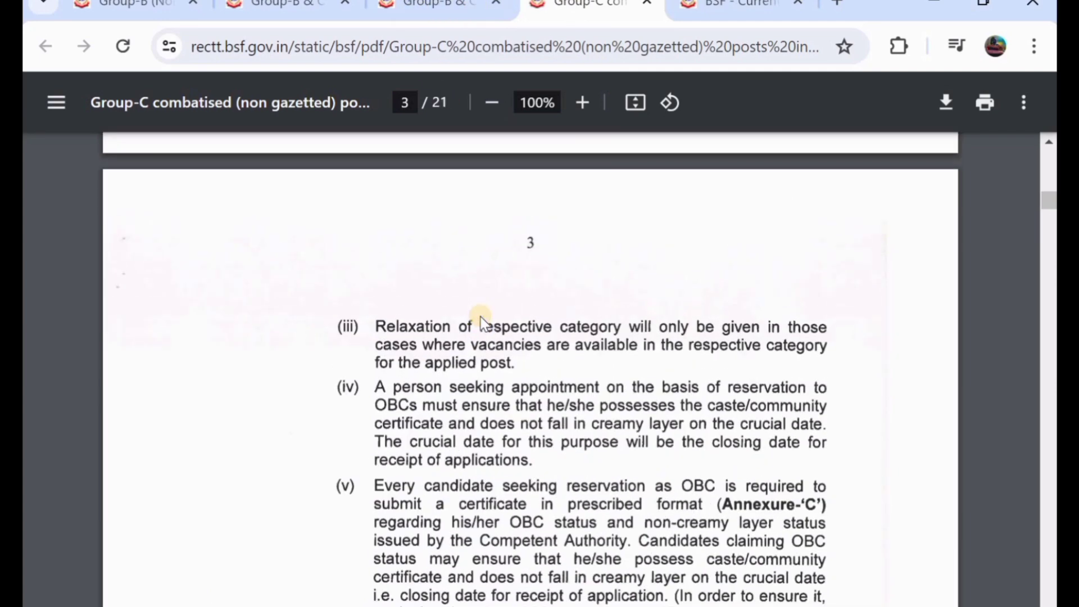
{"action": "scroll", "coordinate": [484, 324], "scroll_direction": "up", "scroll_amount": 2}
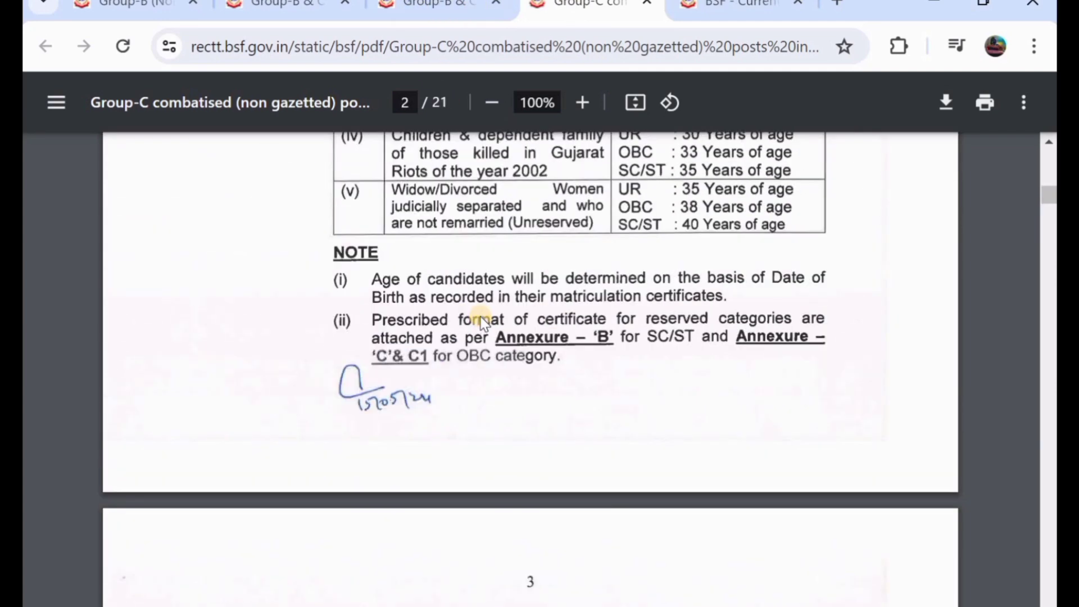
{"action": "scroll", "coordinate": [482, 321], "scroll_direction": "up", "scroll_amount": 8}
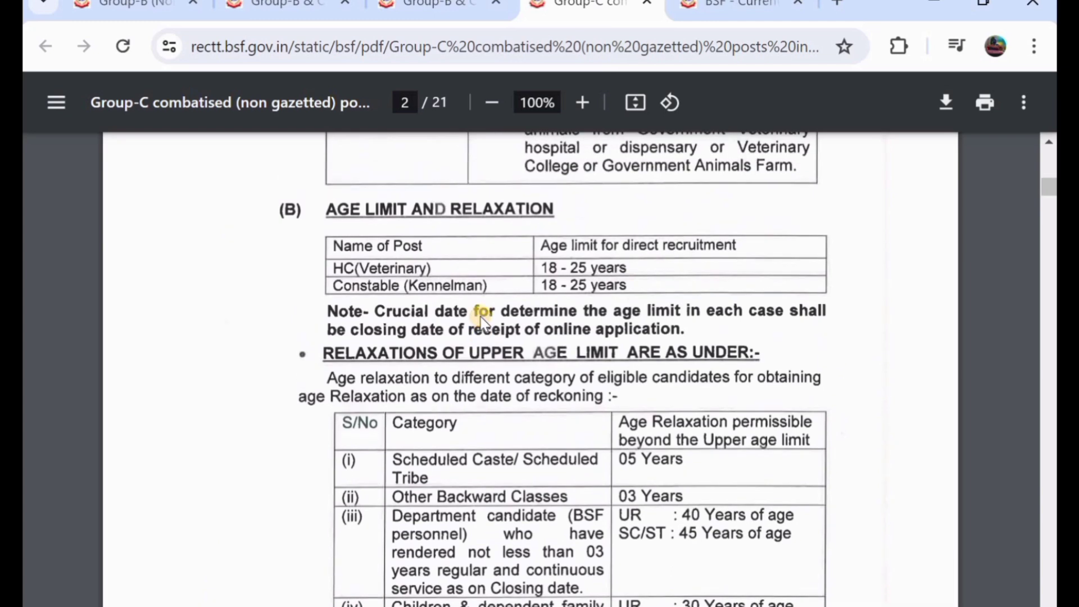
{"action": "key", "text": "ctrl+Tab"}
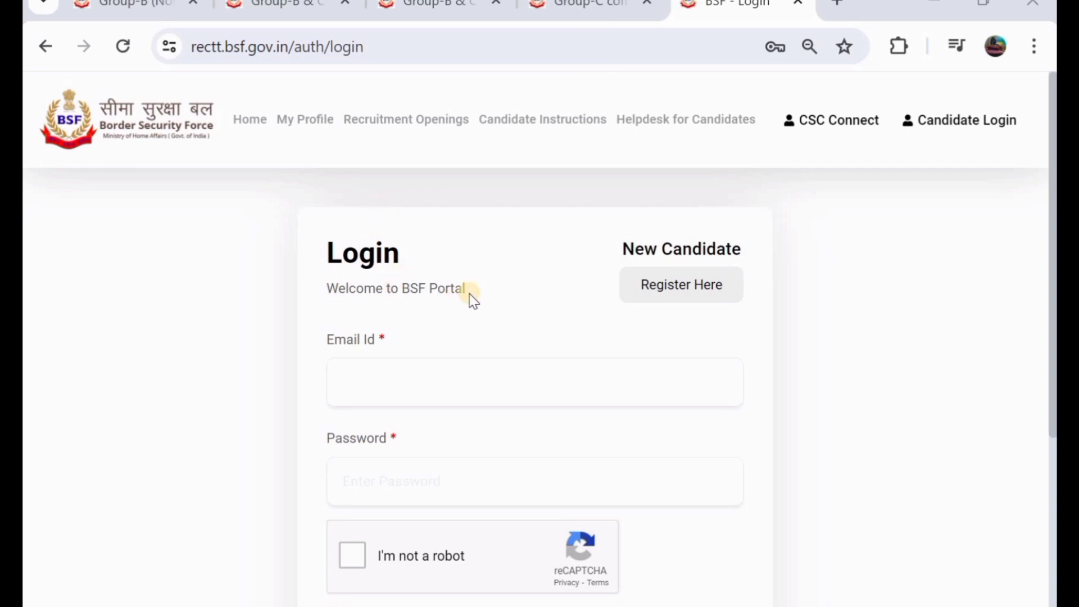
{"action": "scroll", "coordinate": [472, 299], "scroll_direction": "down", "scroll_amount": 1}
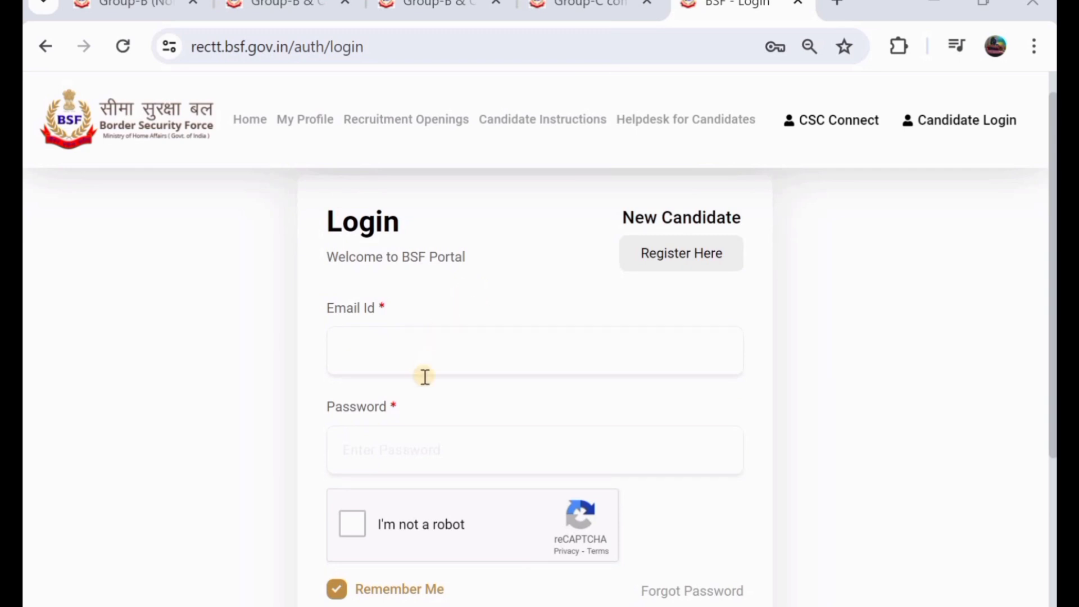
{"action": "scroll", "coordinate": [426, 440], "scroll_direction": "down", "scroll_amount": 2}
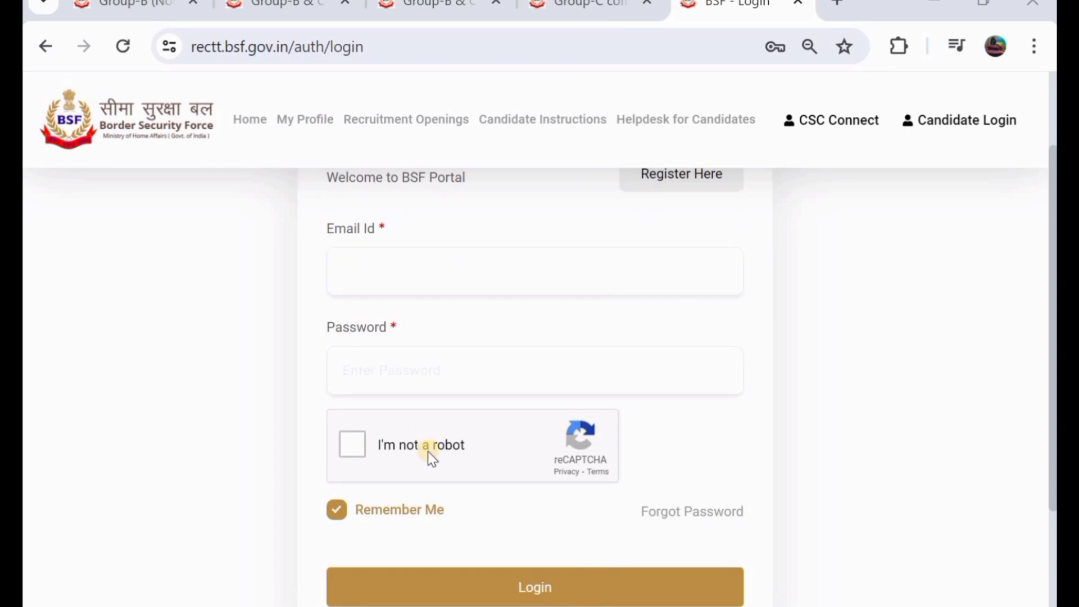
{"action": "scroll", "coordinate": [508, 385], "scroll_direction": "up", "scroll_amount": 2}
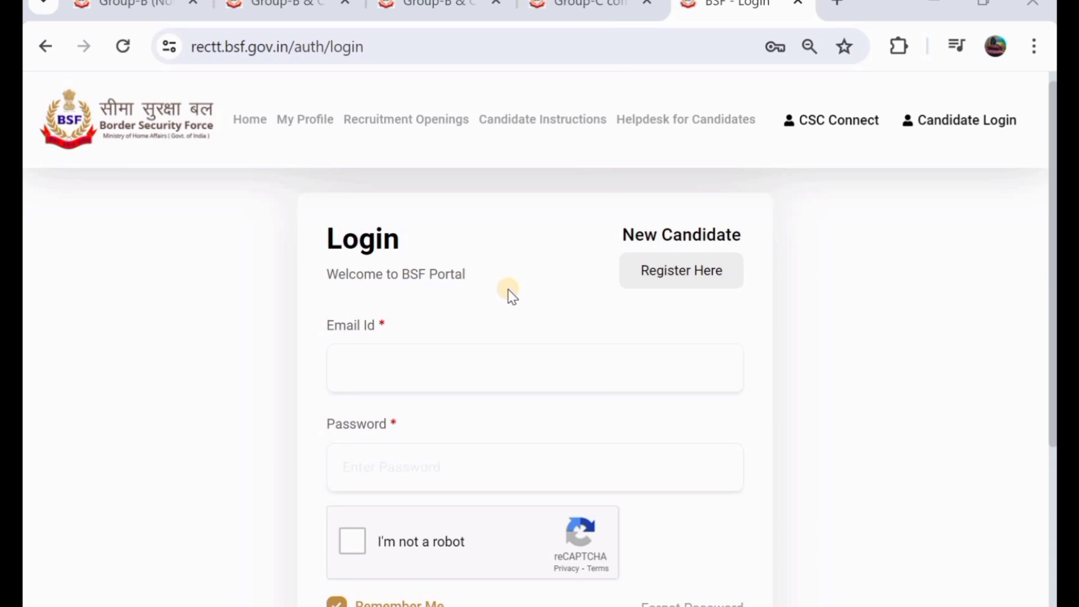
- Start a new registration with the candidate's name and generate the mobile and email OTPs
{"action": "left_click", "coordinate": [683, 274]}
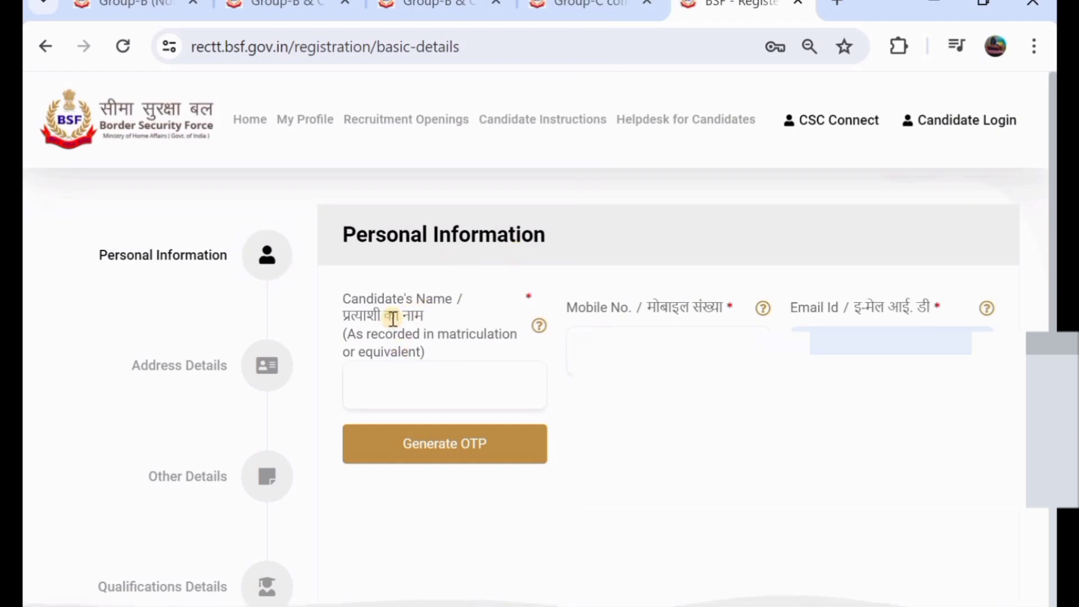
{"action": "left_click", "coordinate": [420, 378]}
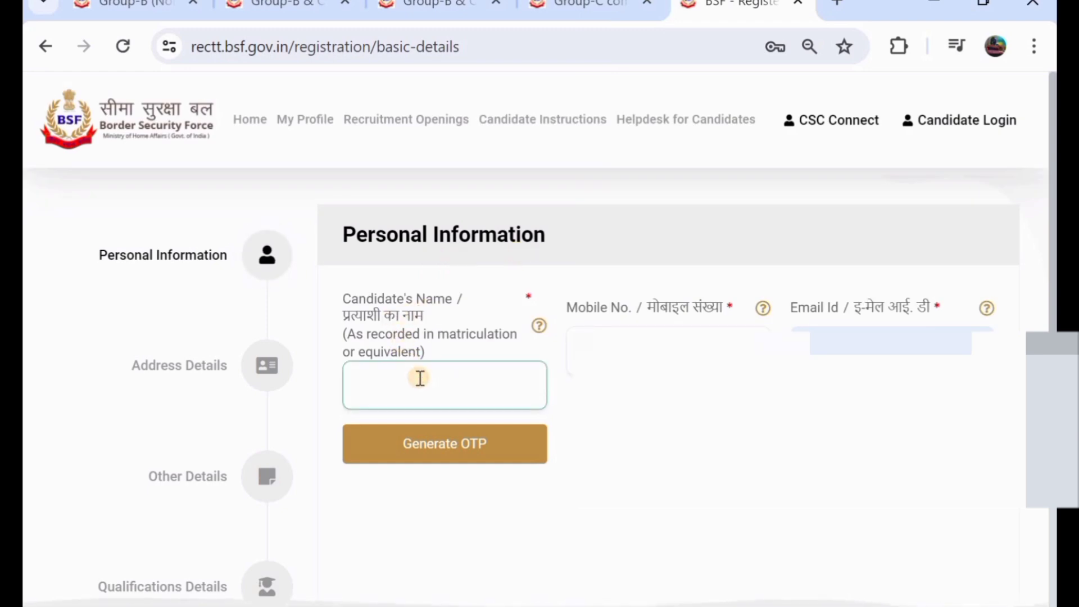
{"action": "type", "text": "RA"}
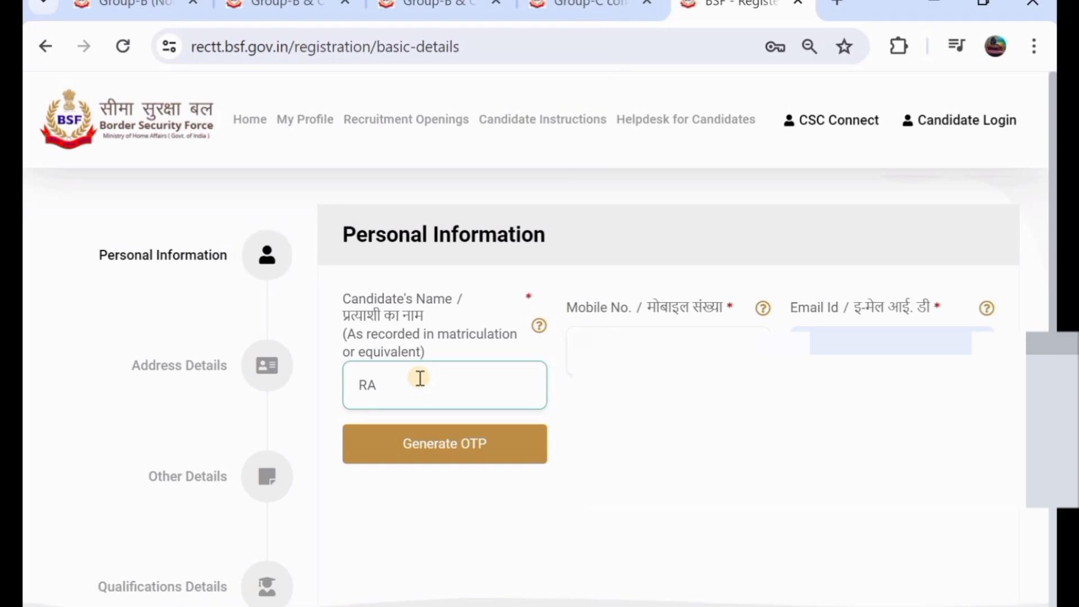
{"action": "type", "text": "JENDER"}
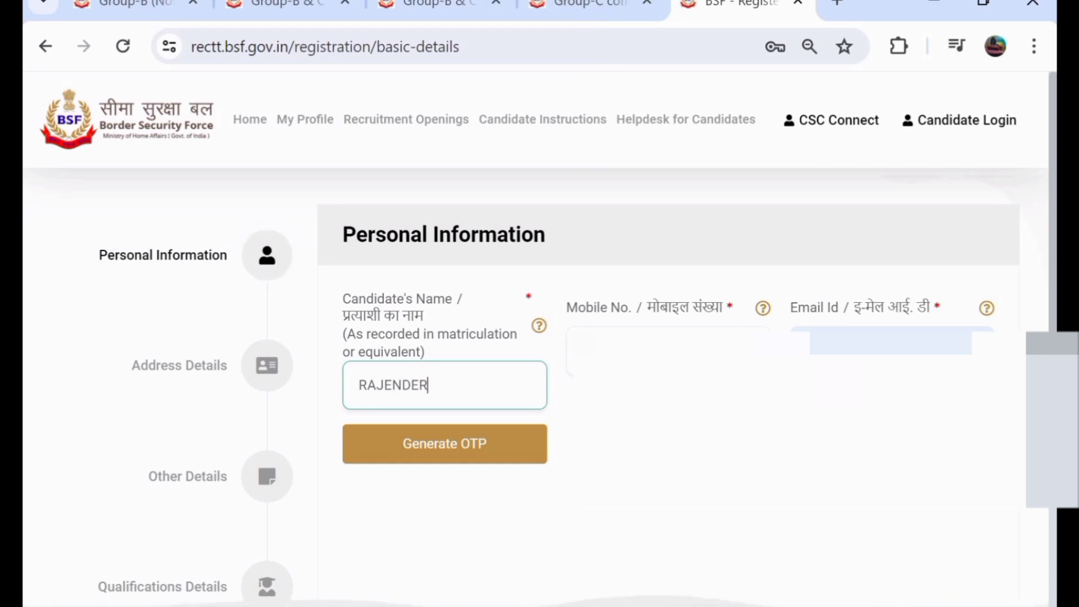
{"action": "left_click", "coordinate": [451, 448]}
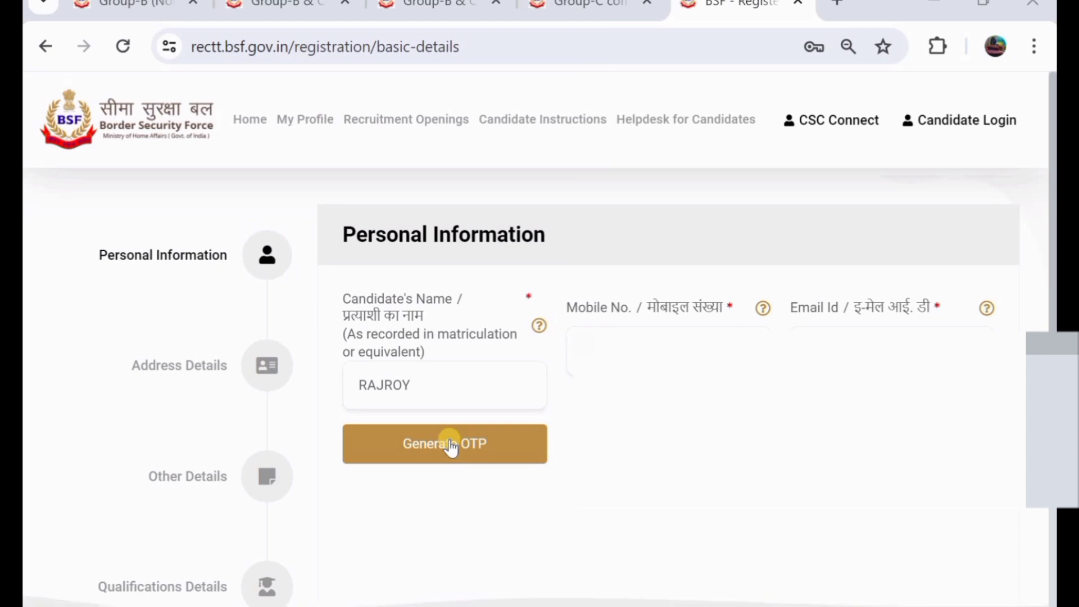
{"action": "left_click", "coordinate": [450, 445]}
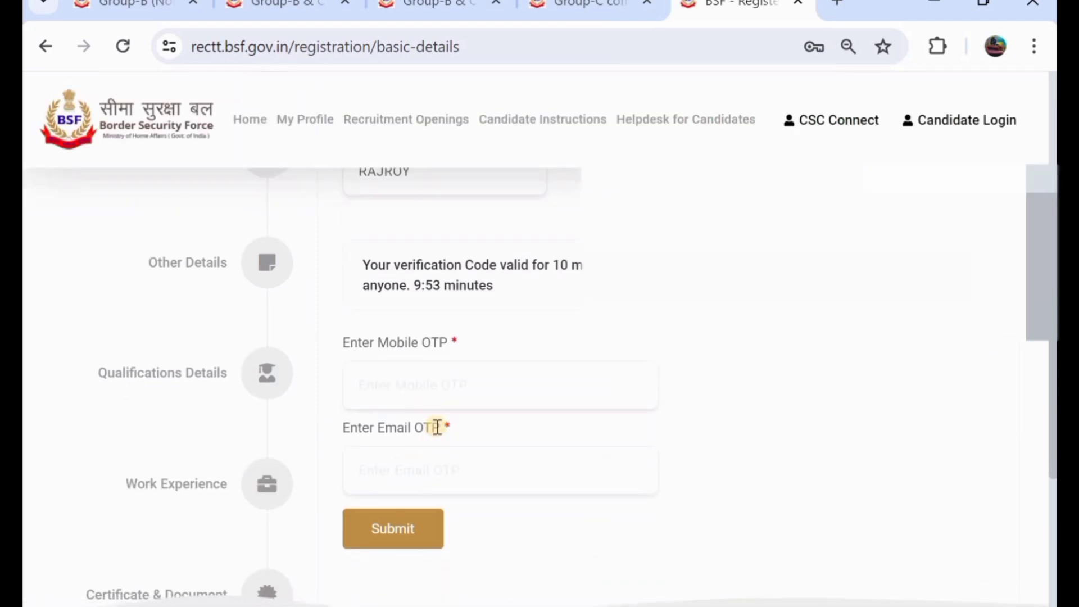
- Submit the OTPs and enter the candidate's Aadhar number
{"action": "left_click", "coordinate": [390, 530]}
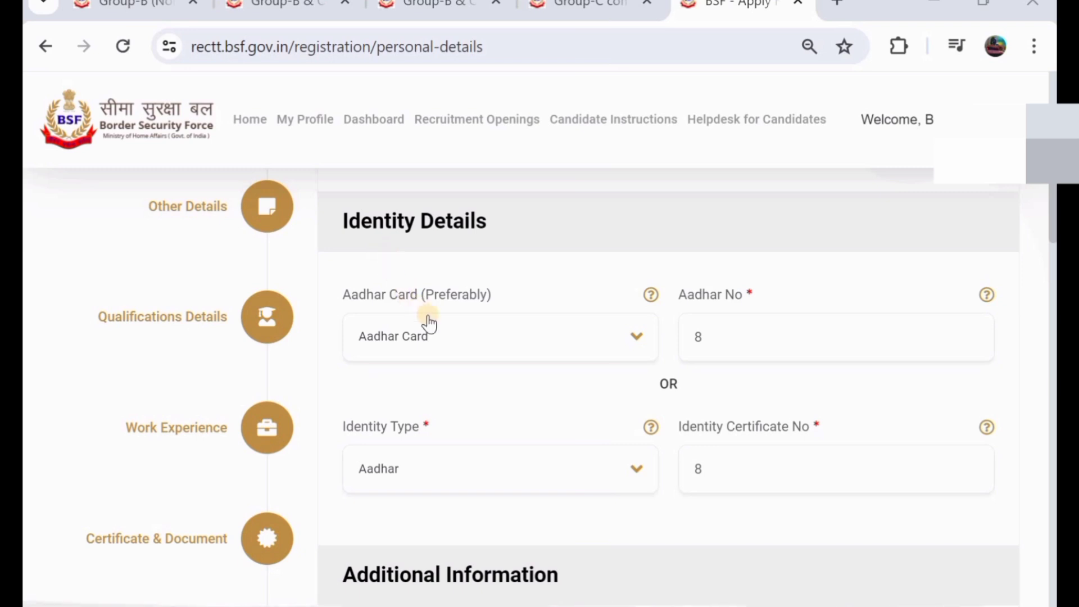
{"action": "left_click", "coordinate": [762, 326]}
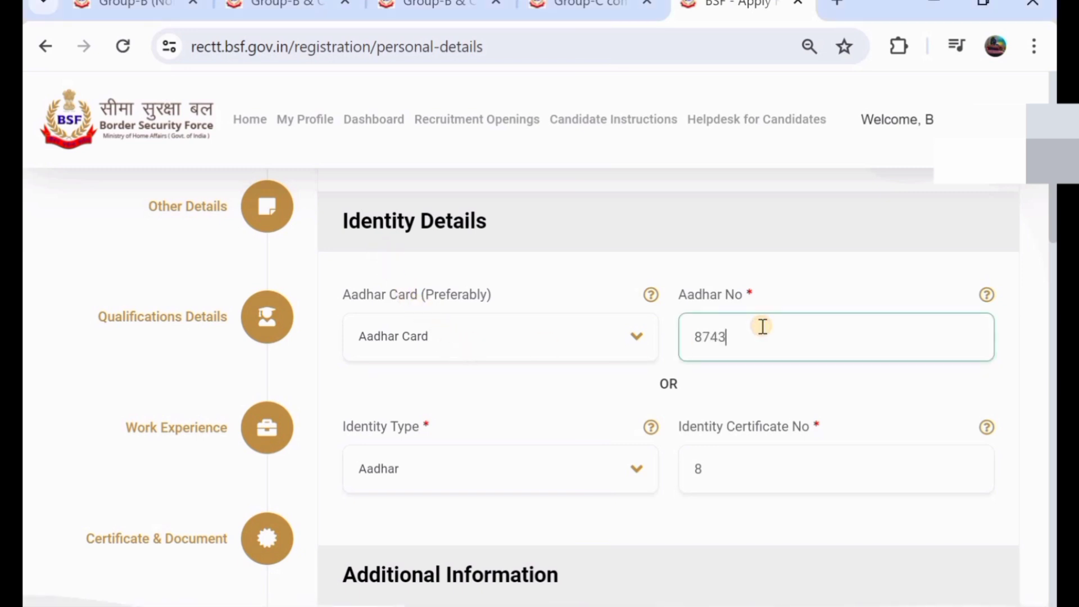
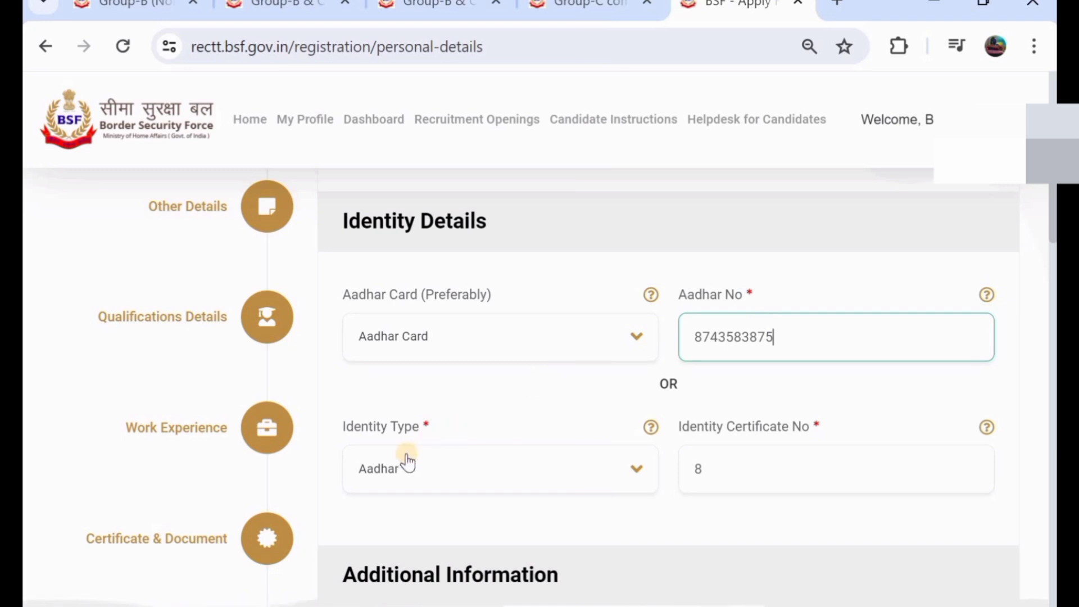
- Keep Aadhar as identity type and re-enter the identity certificate number
{"action": "left_click", "coordinate": [407, 467]}
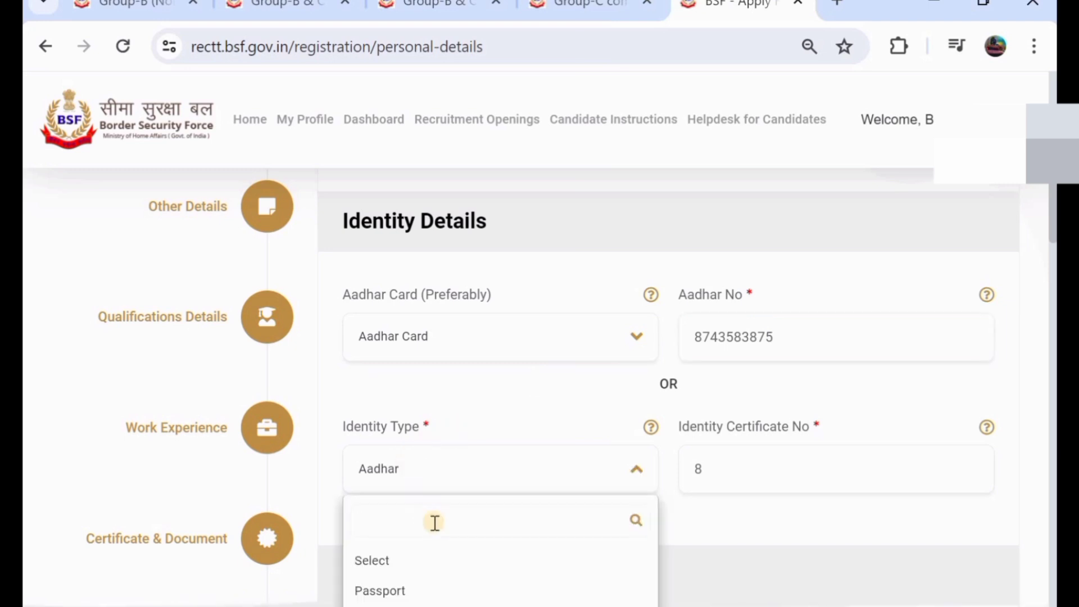
{"action": "scroll", "coordinate": [434, 522], "scroll_direction": "down", "scroll_amount": 1}
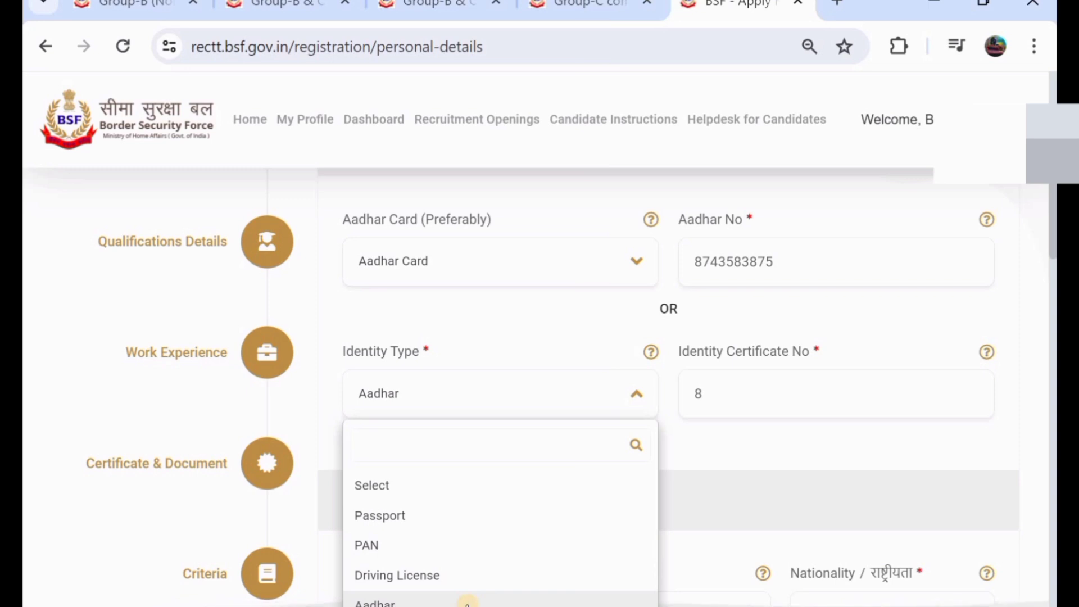
{"action": "left_click", "coordinate": [467, 603]}
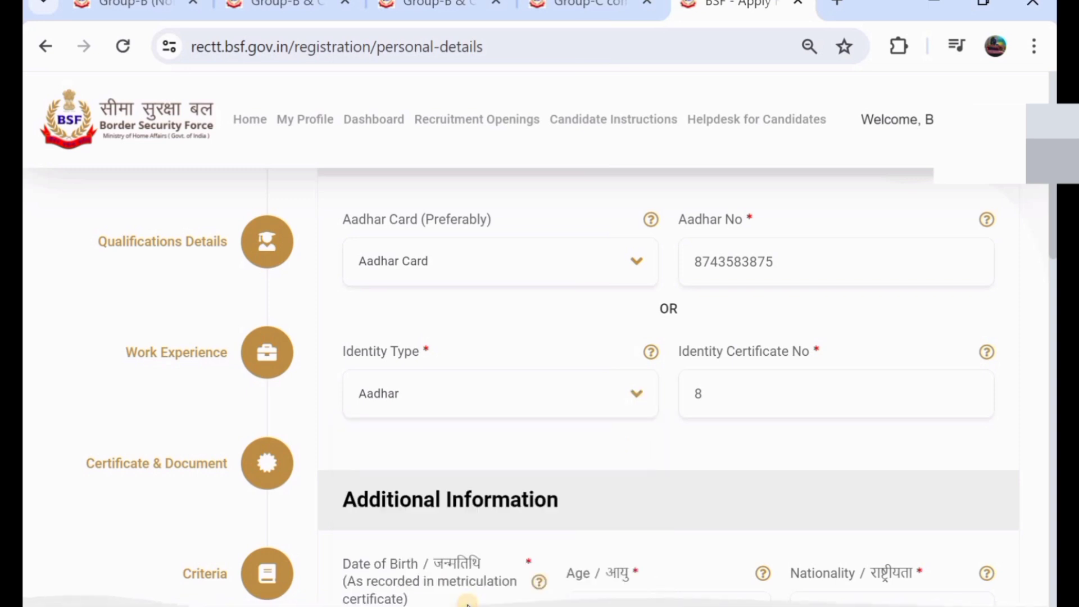
{"action": "left_click", "coordinate": [774, 396]}
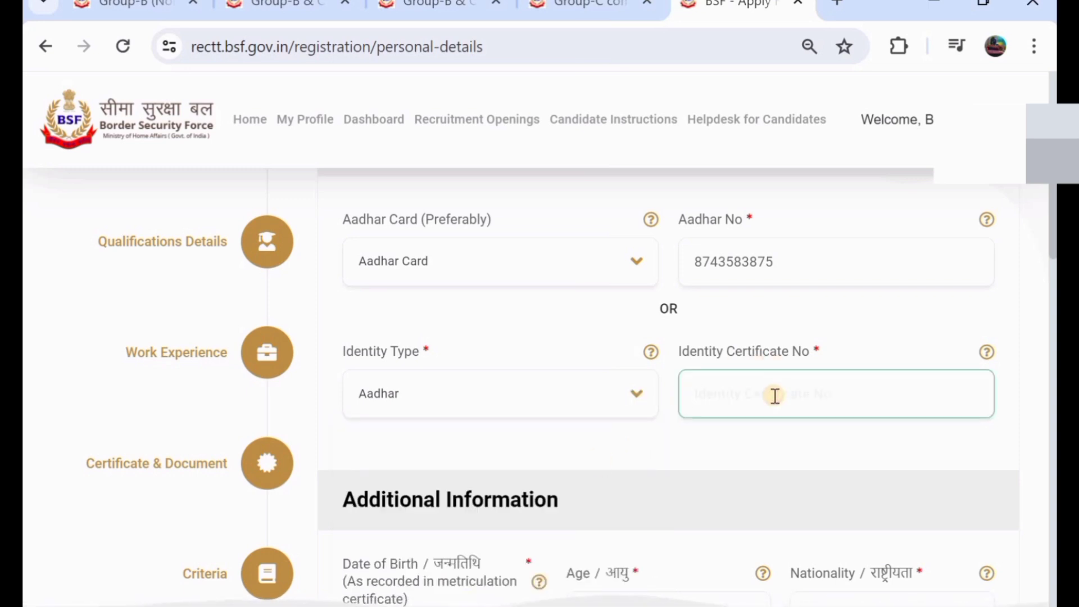
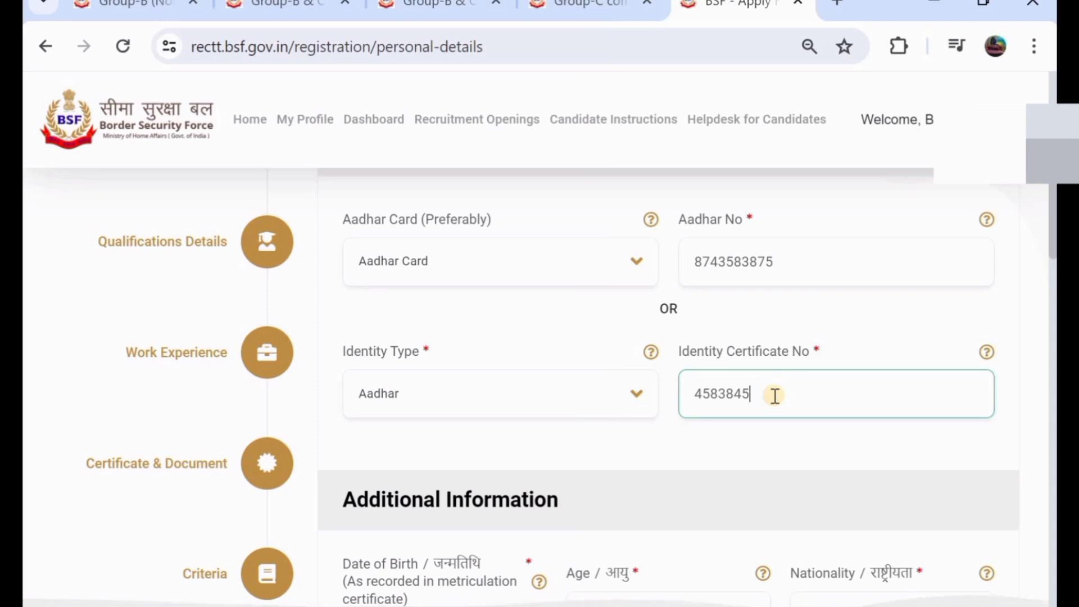
{"action": "scroll", "coordinate": [774, 395], "scroll_direction": "down", "scroll_amount": 5}
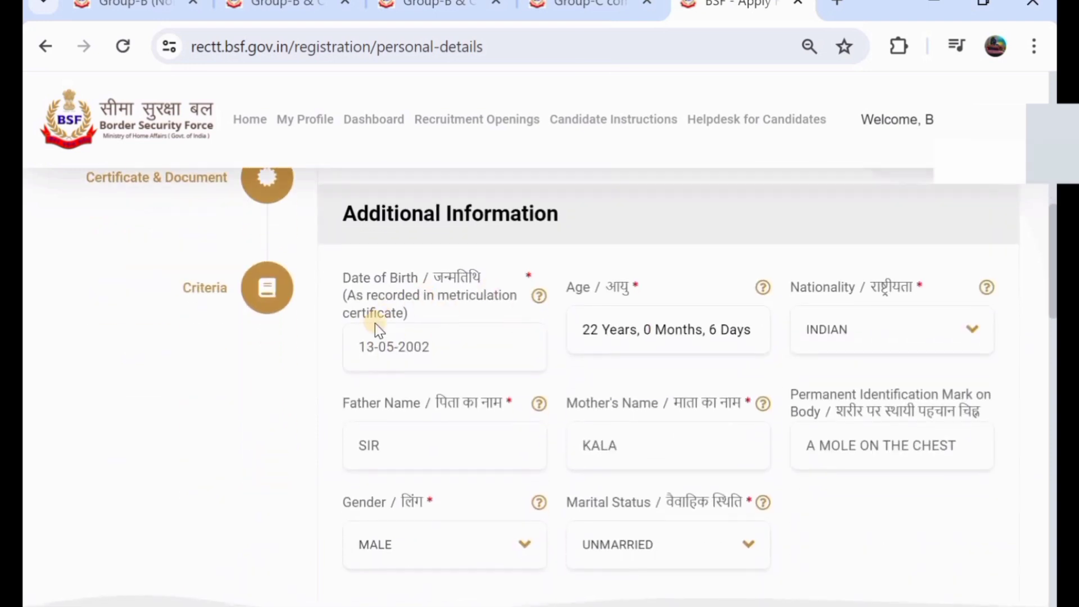
{"action": "left_click", "coordinate": [442, 355]}
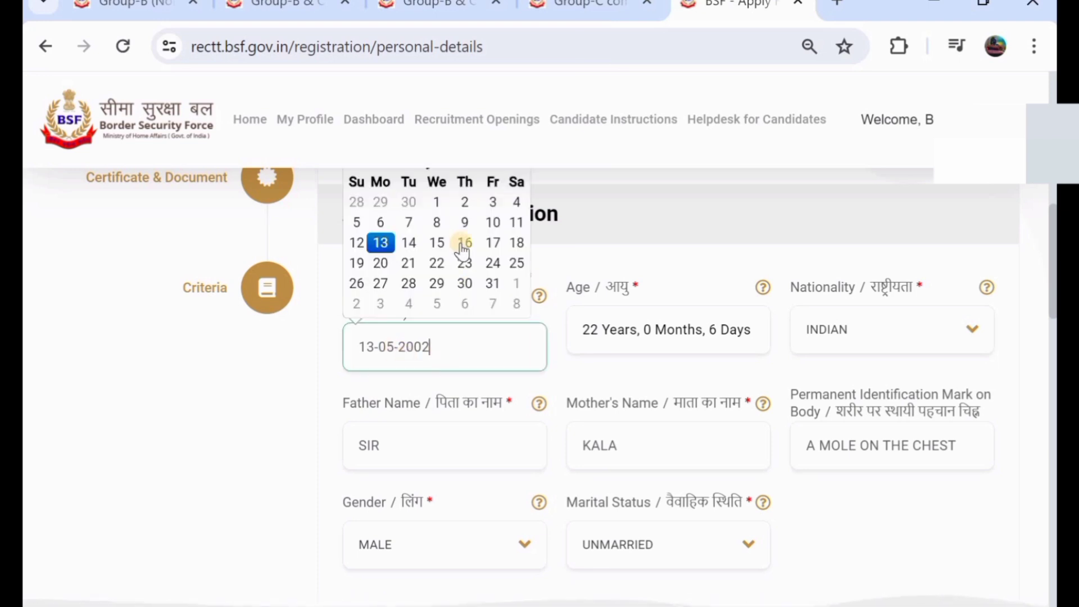
{"action": "left_click", "coordinate": [500, 223]}
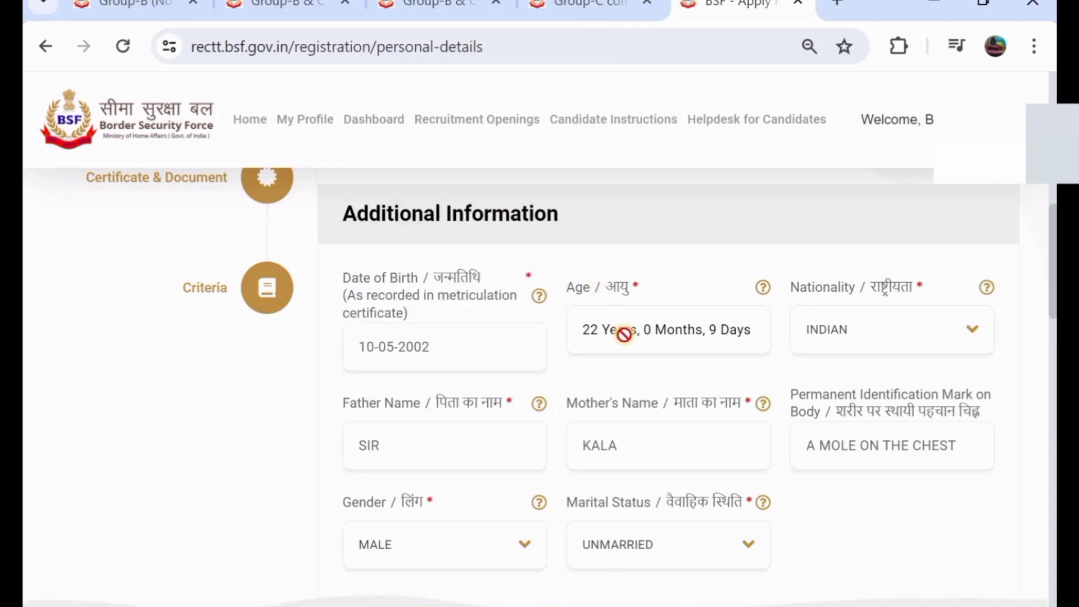
{"action": "left_click", "coordinate": [874, 332]}
{"action": "left_click", "coordinate": [897, 421]}
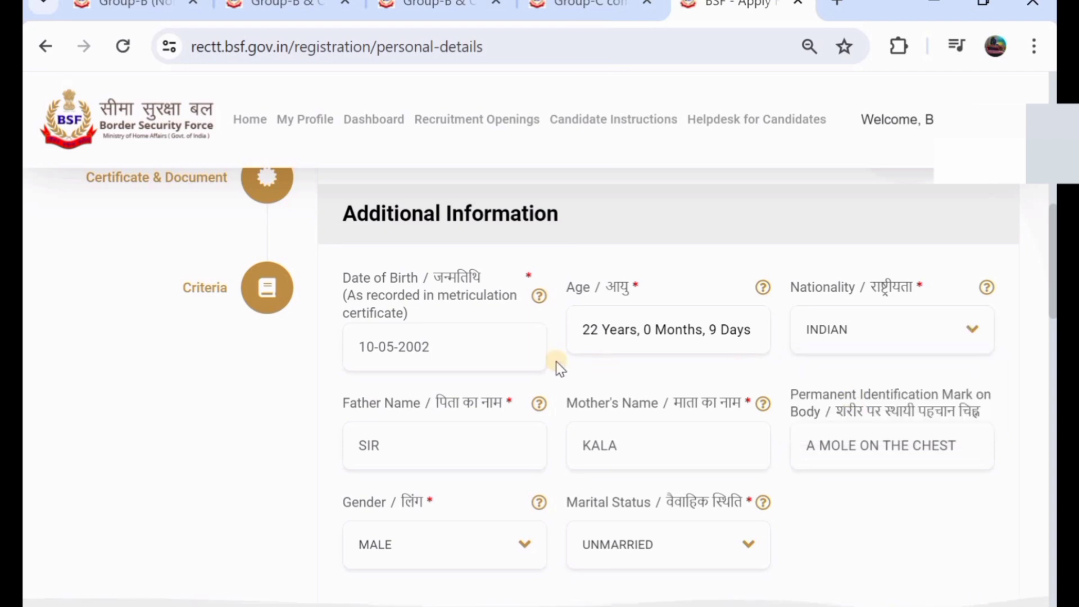
- Correct the father's and mother's names
{"action": "scroll", "coordinate": [432, 372], "scroll_direction": "down", "scroll_amount": 2}
{"action": "left_click", "coordinate": [423, 373]}
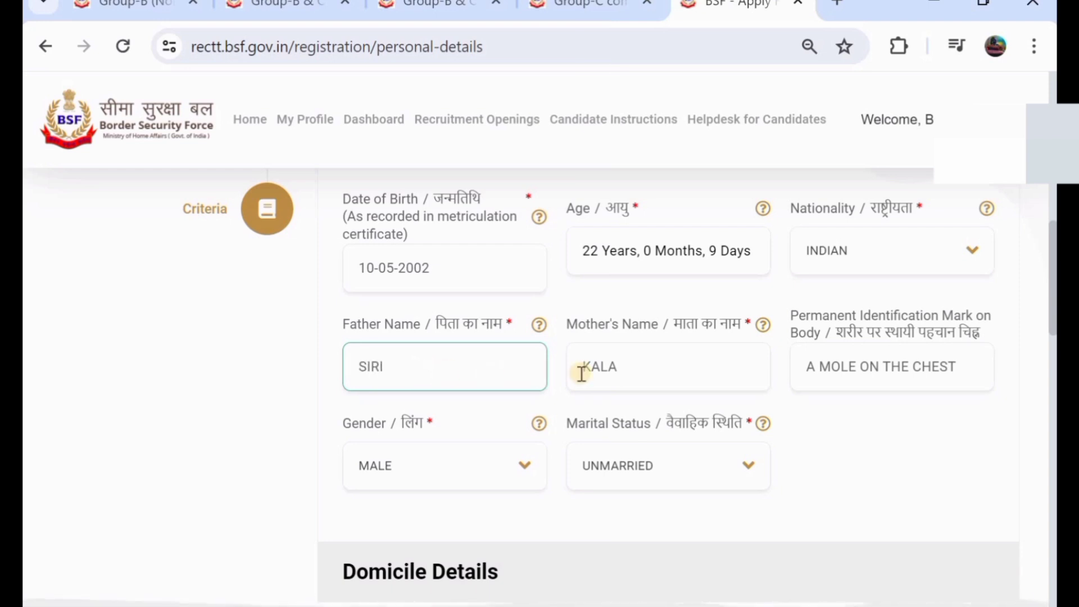
{"action": "left_click", "coordinate": [652, 364]}
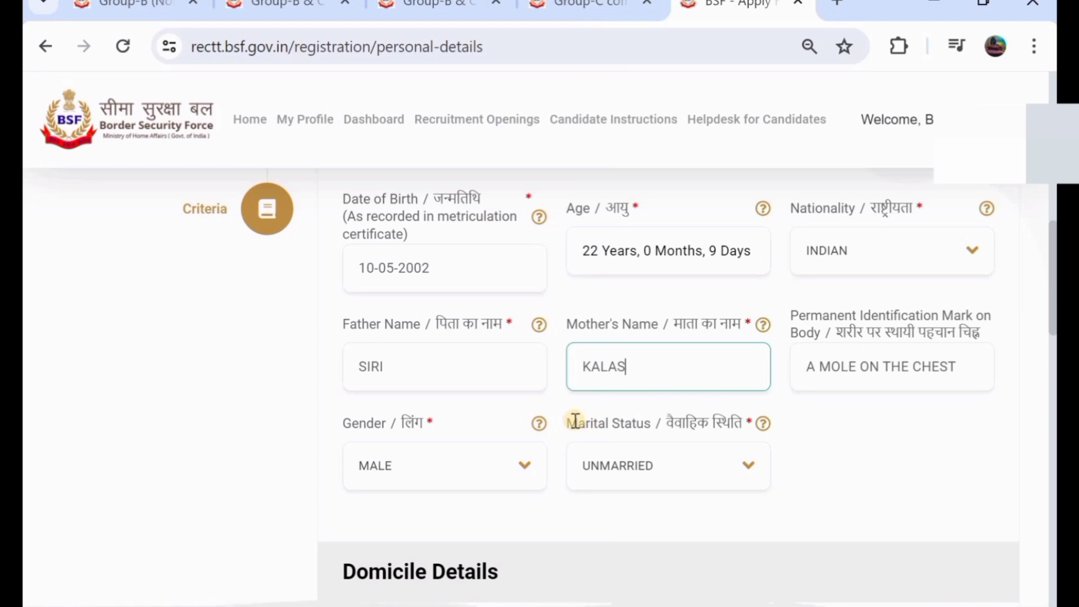
{"action": "scroll", "coordinate": [575, 422], "scroll_direction": "down", "scroll_amount": 2}
- Keep MALE as gender and UNMARRIED as marital status
{"action": "left_click", "coordinate": [406, 366]}
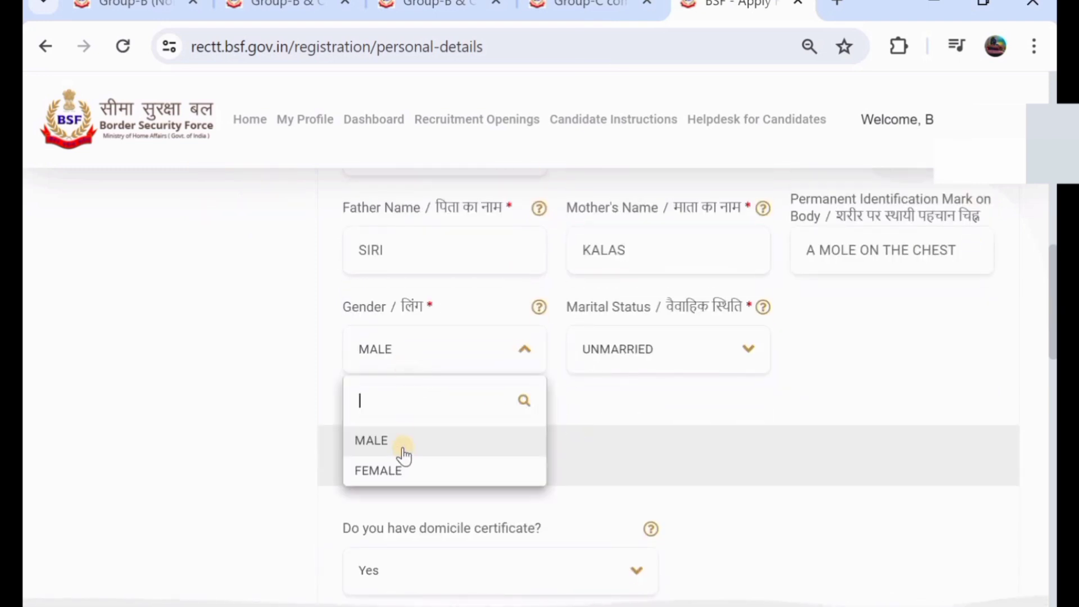
{"action": "left_click", "coordinate": [431, 444]}
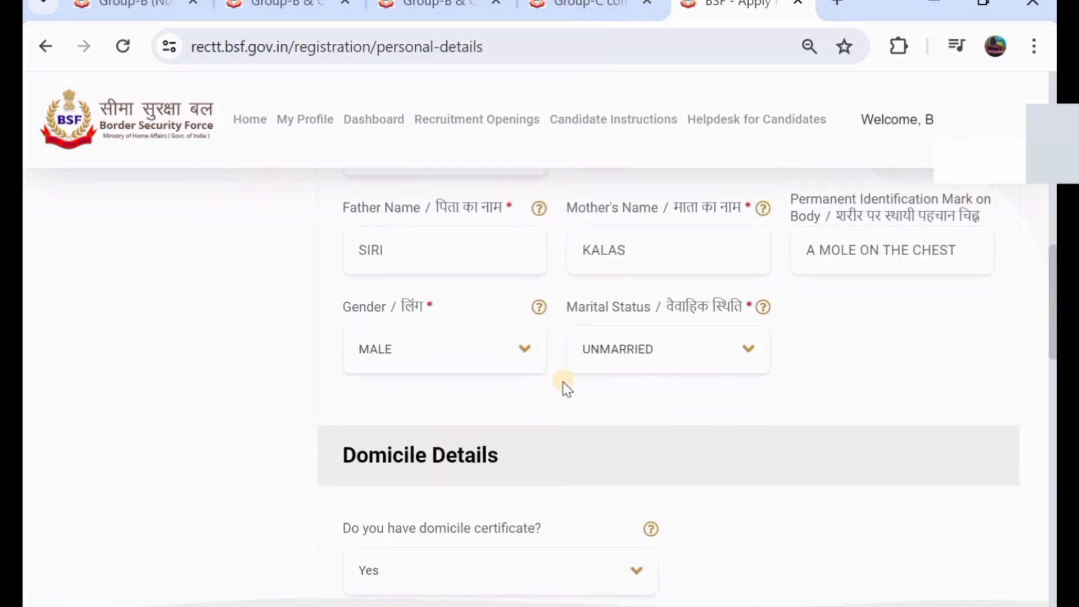
{"action": "left_click", "coordinate": [634, 363]}
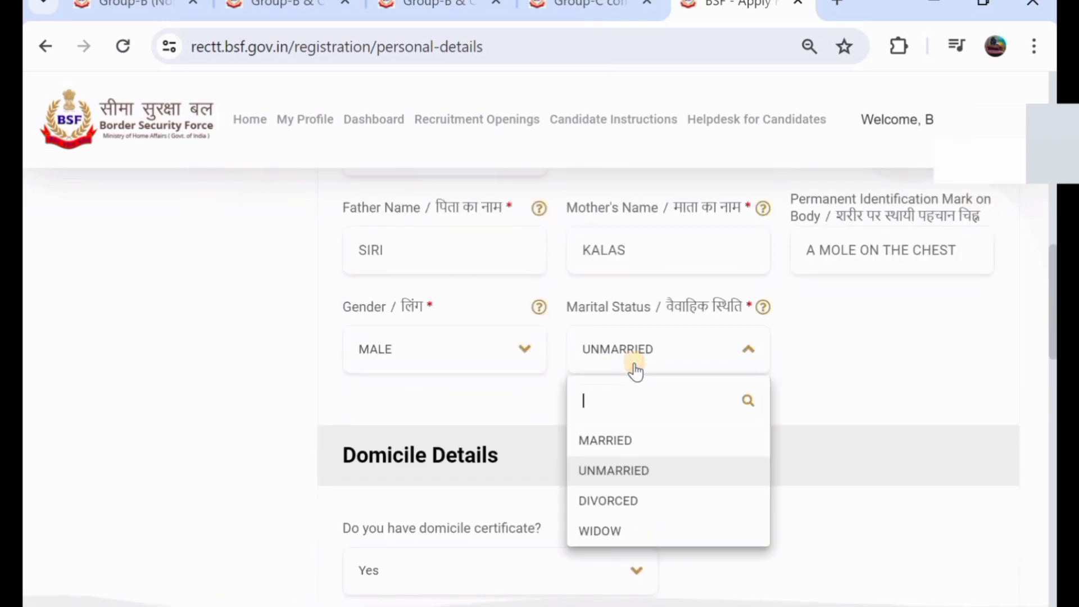
{"action": "left_click", "coordinate": [653, 466]}
{"action": "scroll", "coordinate": [560, 394], "scroll_direction": "down", "scroll_amount": 3}
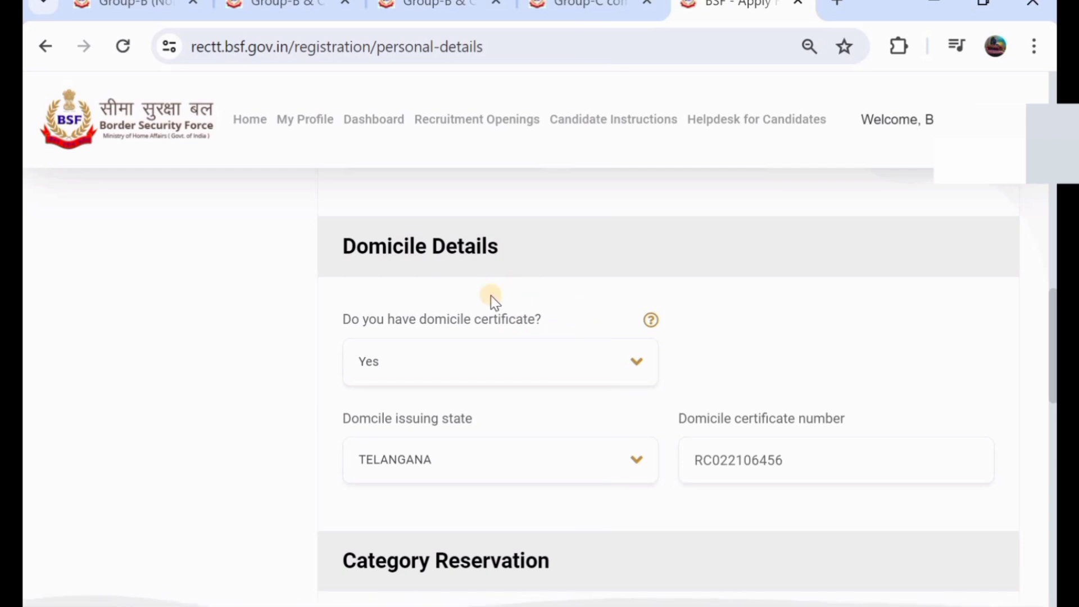
{"action": "left_click", "coordinate": [493, 360]}
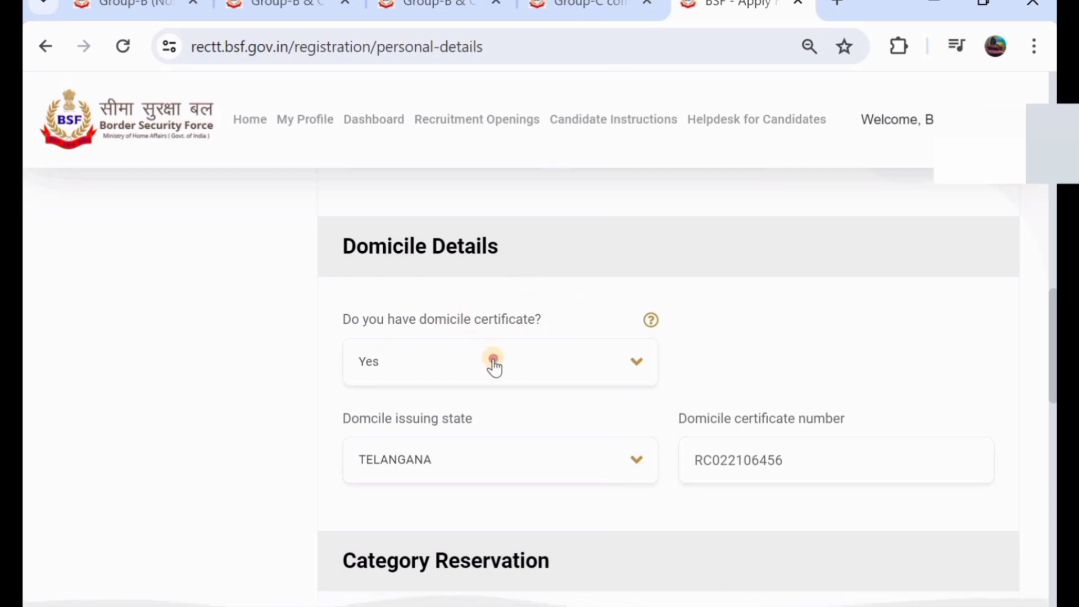
{"action": "left_click", "coordinate": [499, 452]}
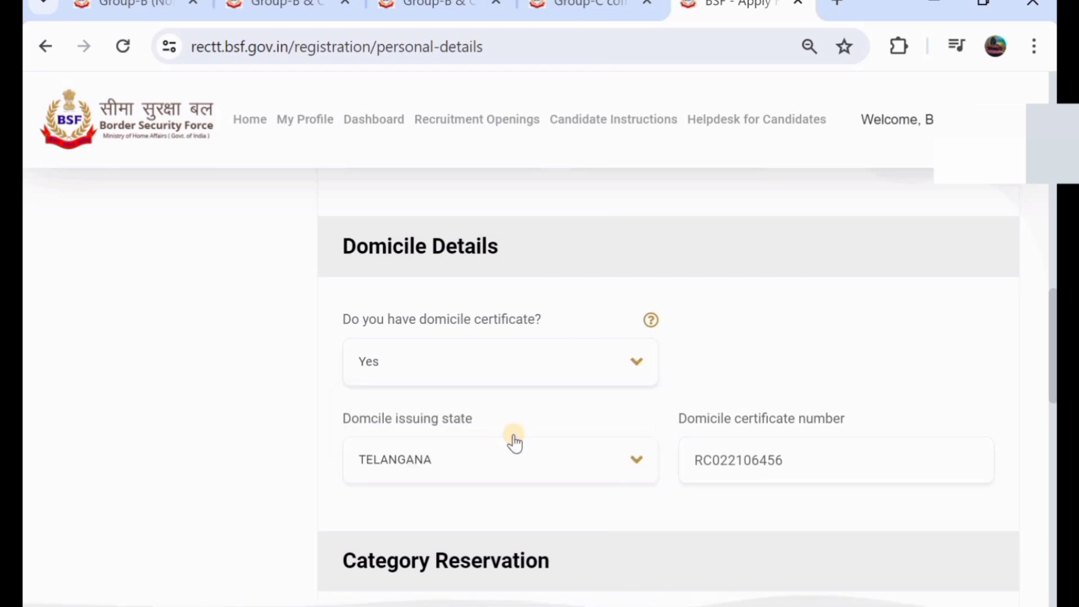
{"action": "left_click", "coordinate": [509, 376]}
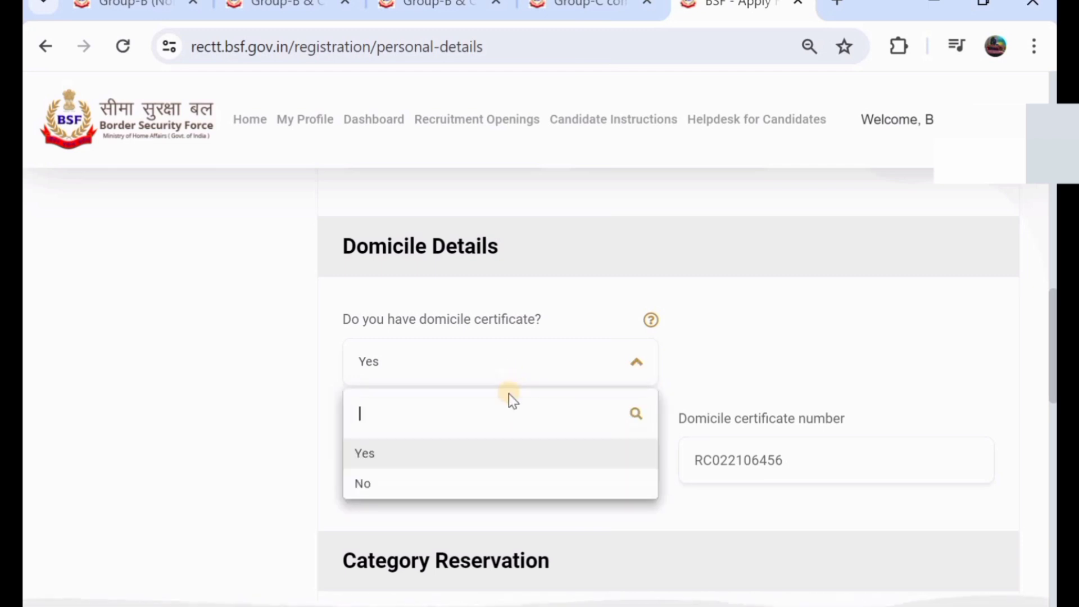
{"action": "left_click", "coordinate": [521, 484]}
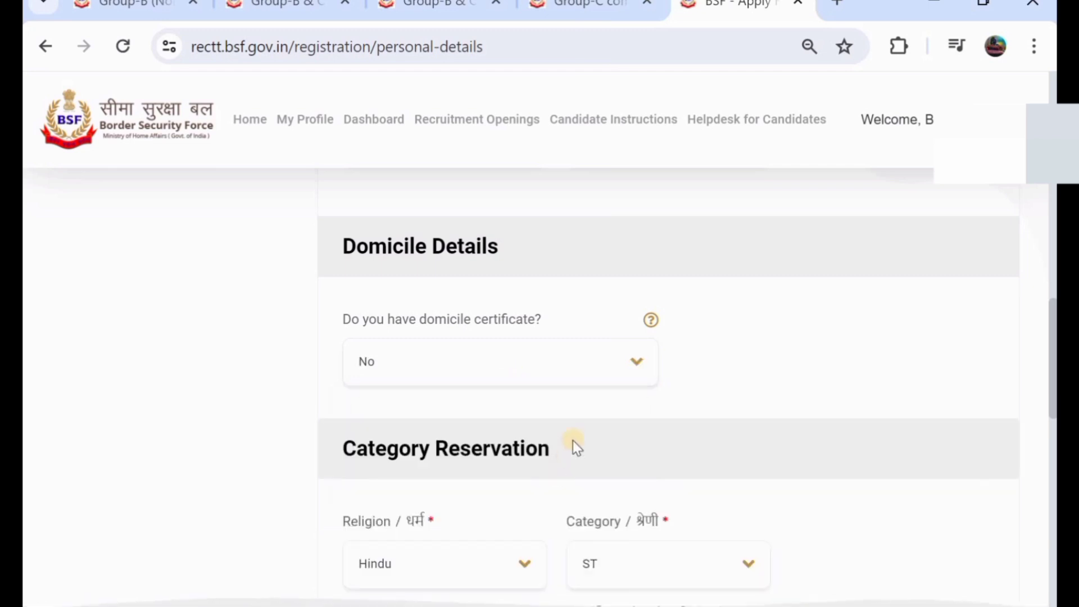
{"action": "left_click", "coordinate": [478, 374]}
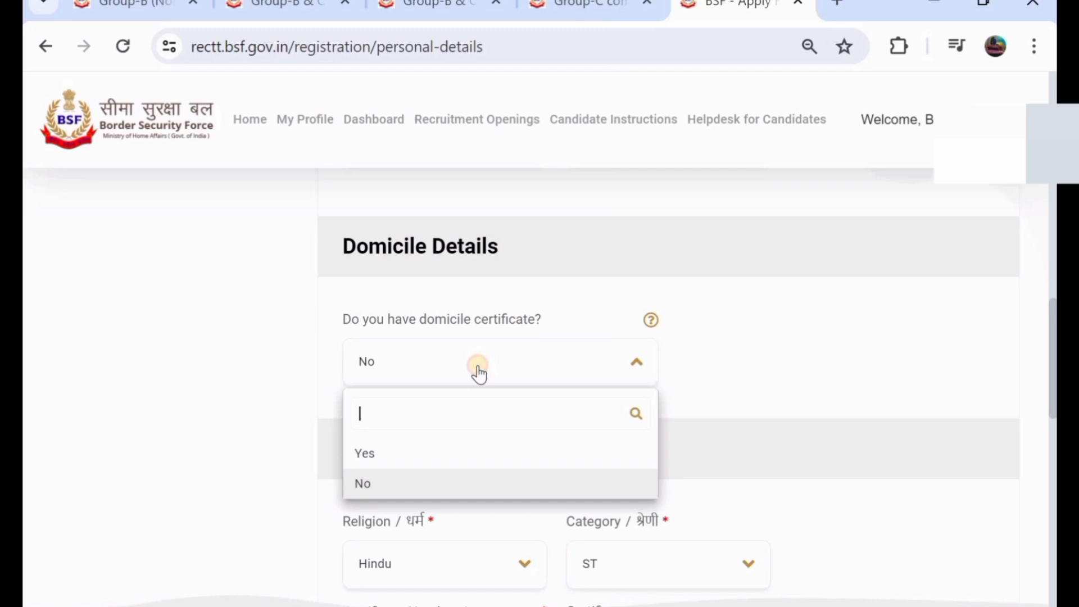
{"action": "left_click", "coordinate": [506, 452]}
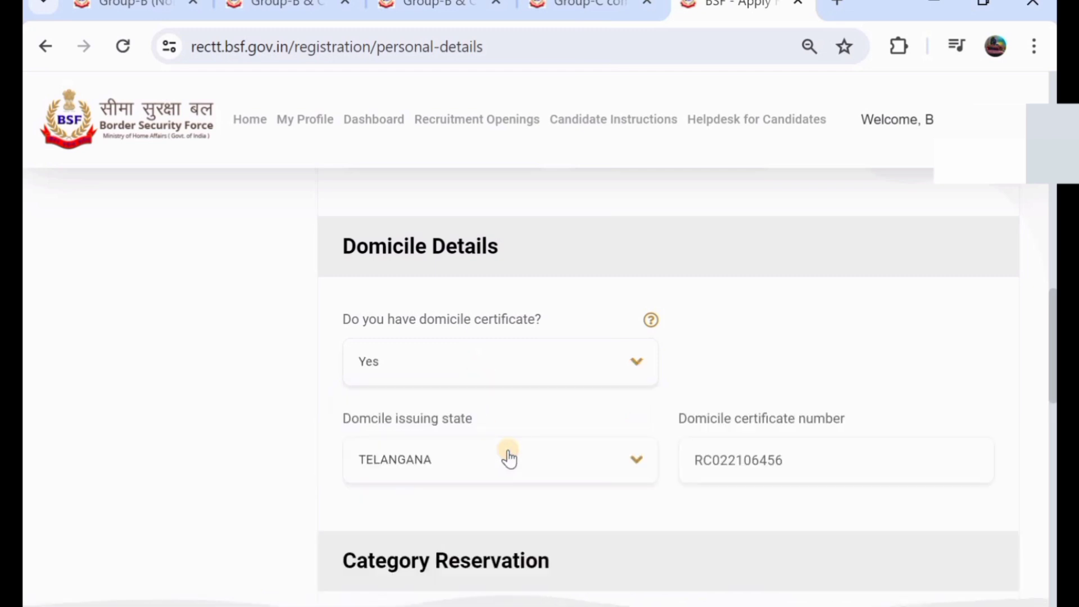
{"action": "left_click", "coordinate": [433, 463]}
{"action": "scroll", "coordinate": [440, 550], "scroll_direction": "down", "scroll_amount": 2}
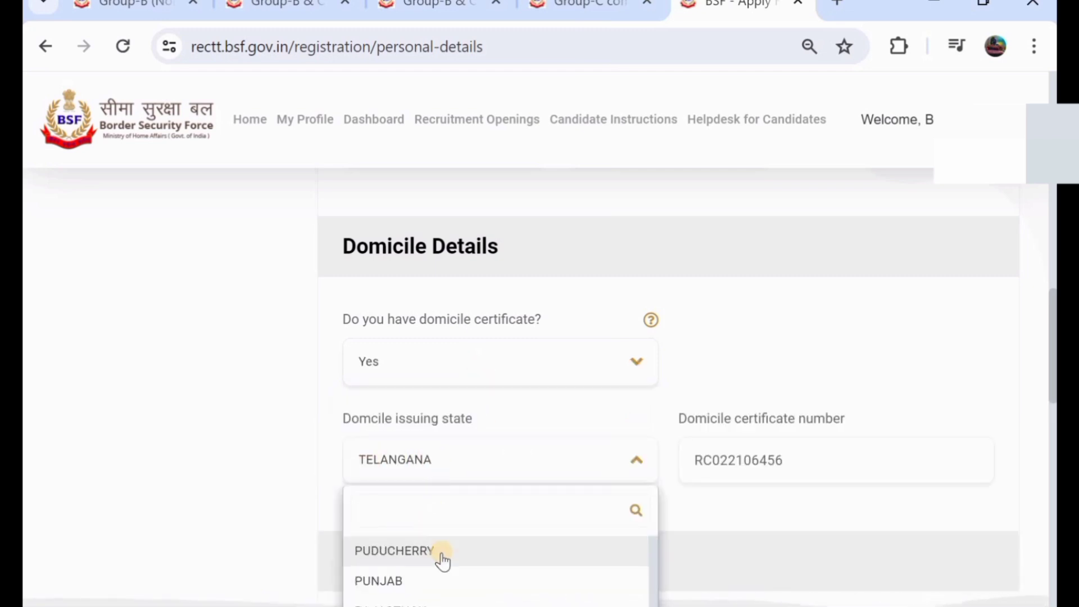
{"action": "scroll", "coordinate": [445, 577], "scroll_direction": "up", "scroll_amount": 2}
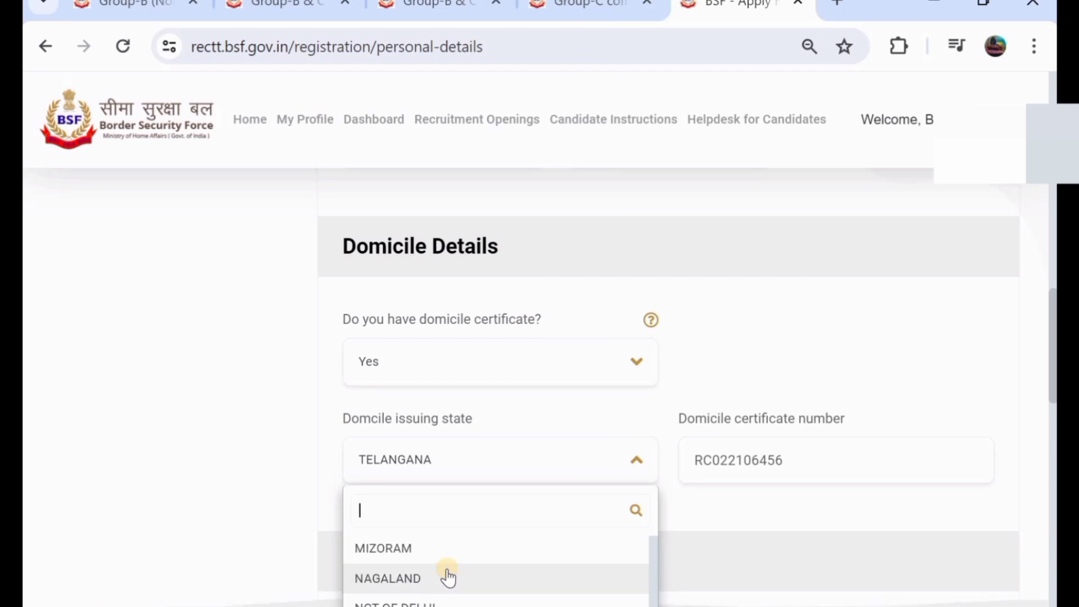
{"action": "scroll", "coordinate": [650, 286], "scroll_direction": "down", "scroll_amount": 3}
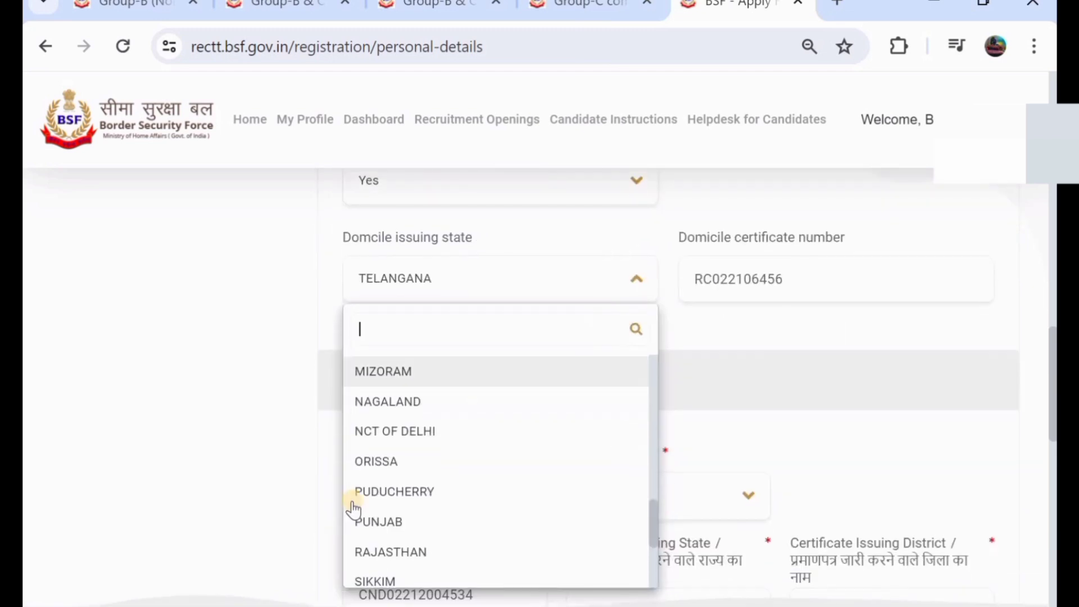
{"action": "scroll", "coordinate": [368, 503], "scroll_direction": "down", "scroll_amount": 2}
{"action": "left_click", "coordinate": [369, 502]}
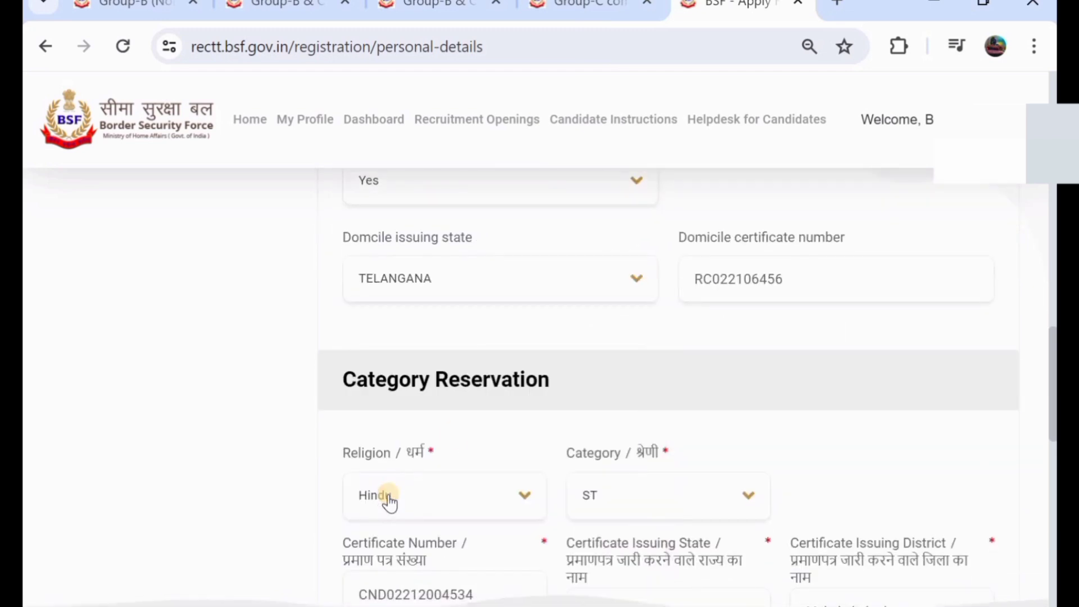
{"action": "scroll", "coordinate": [760, 285], "scroll_direction": "up", "scroll_amount": 1}
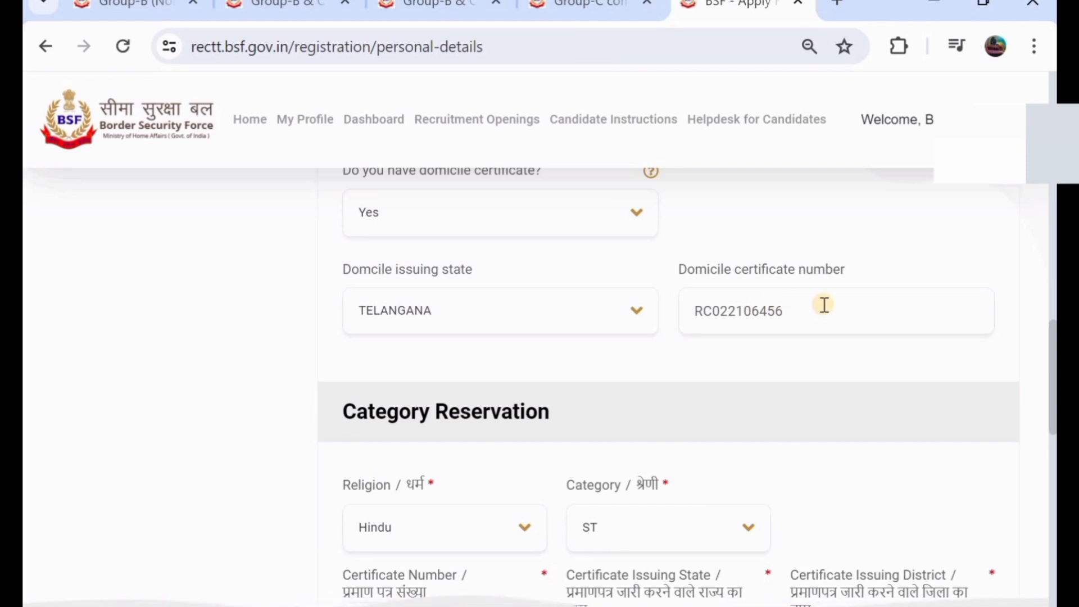
- Keep Hindu as religion and ST as category
{"action": "scroll", "coordinate": [812, 306], "scroll_direction": "down", "scroll_amount": 3}
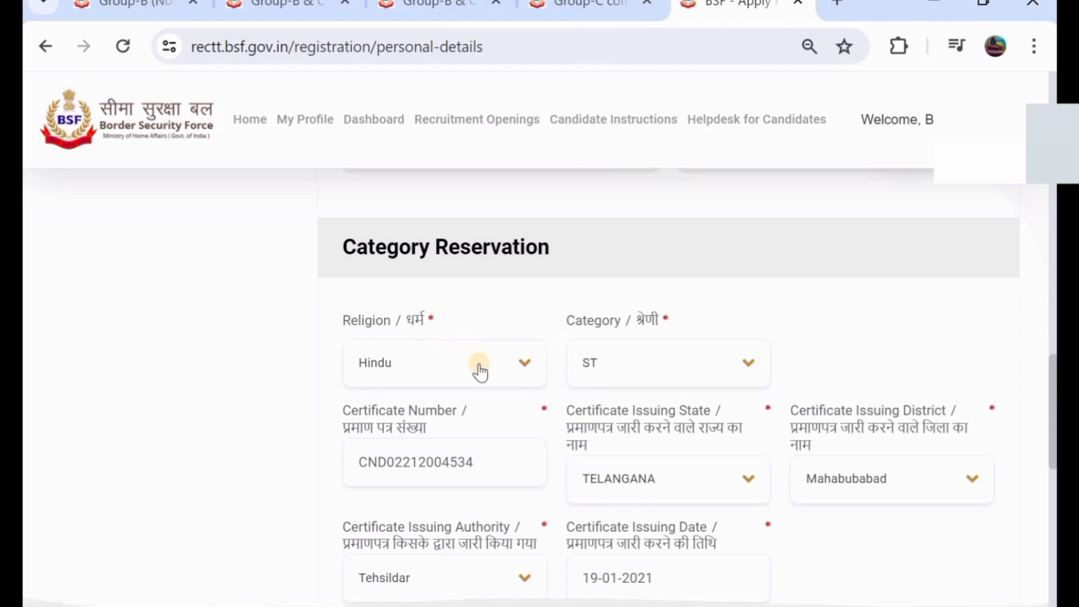
{"action": "left_click", "coordinate": [394, 356]}
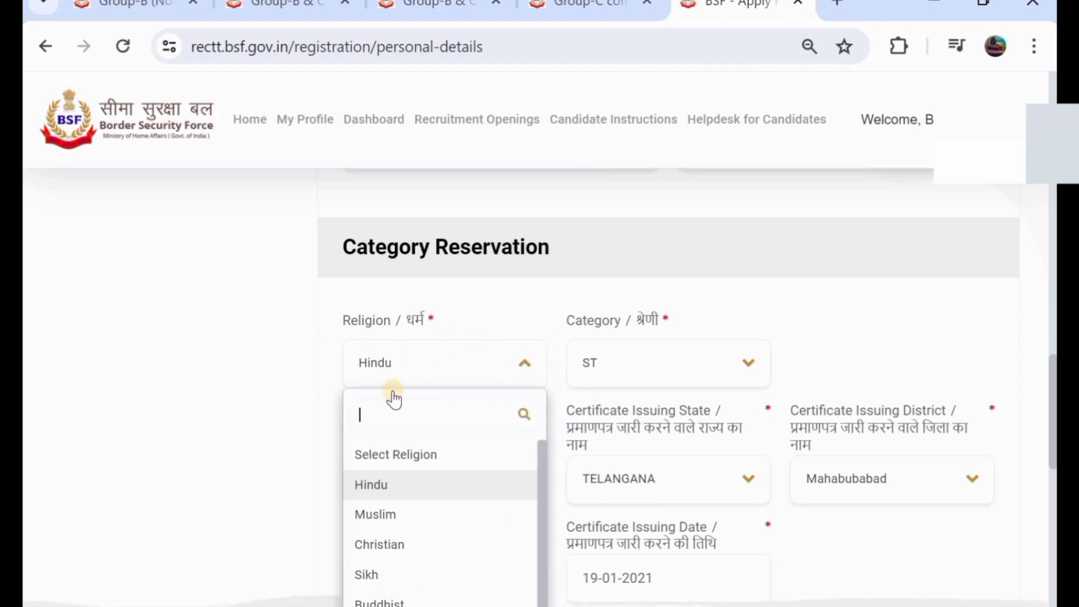
{"action": "left_click", "coordinate": [449, 494]}
{"action": "left_click", "coordinate": [667, 363]}
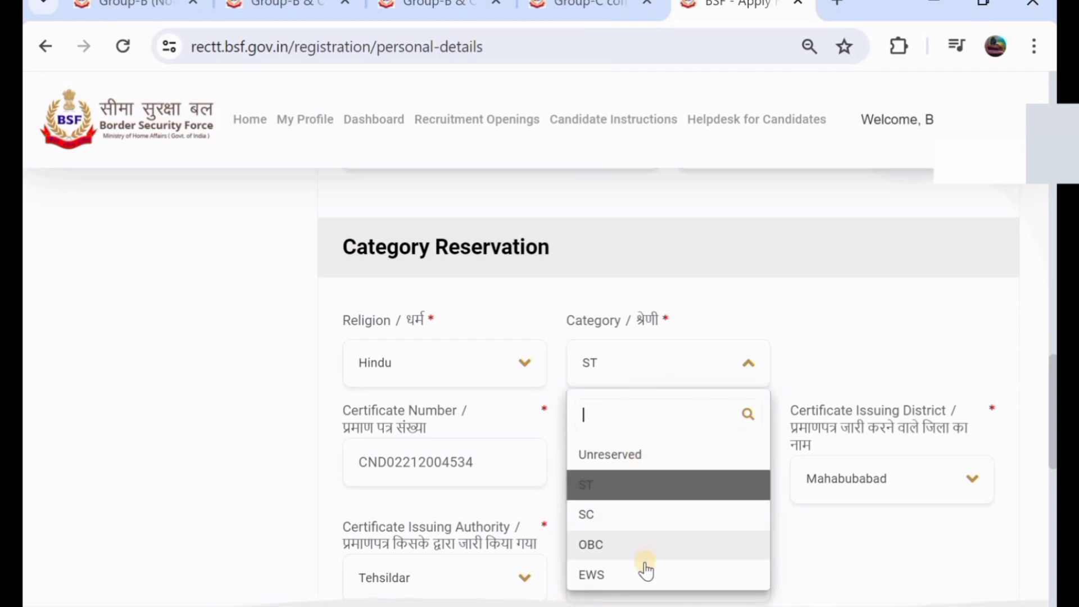
{"action": "left_click", "coordinate": [672, 490]}
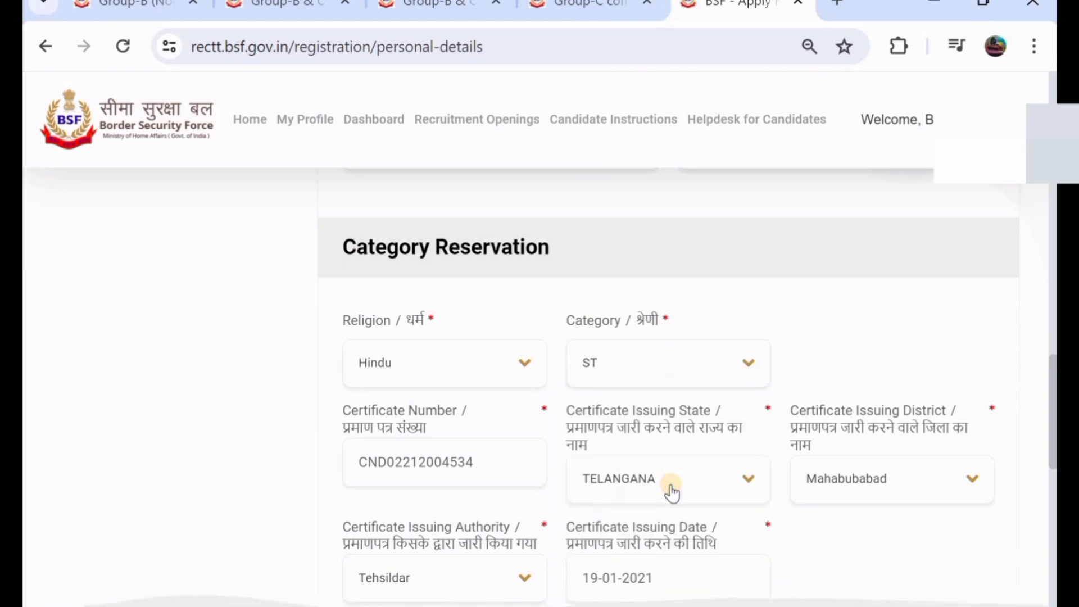
{"action": "scroll", "coordinate": [534, 440], "scroll_direction": "down", "scroll_amount": 1}
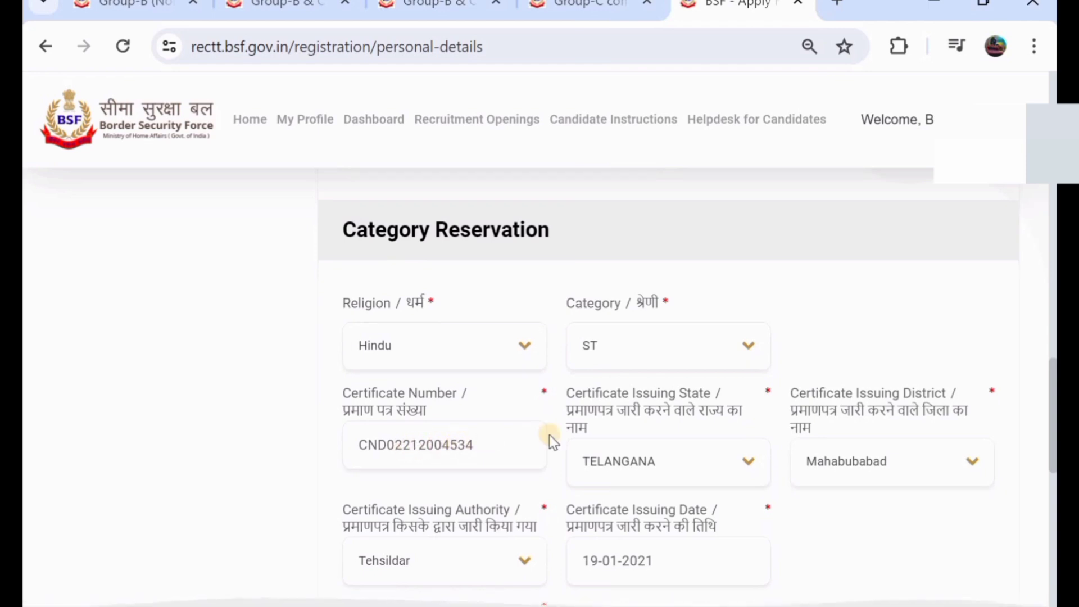
- Set the certificate issuing state to TELANGANA and district to Mahabubabad
{"action": "left_click", "coordinate": [644, 465]}
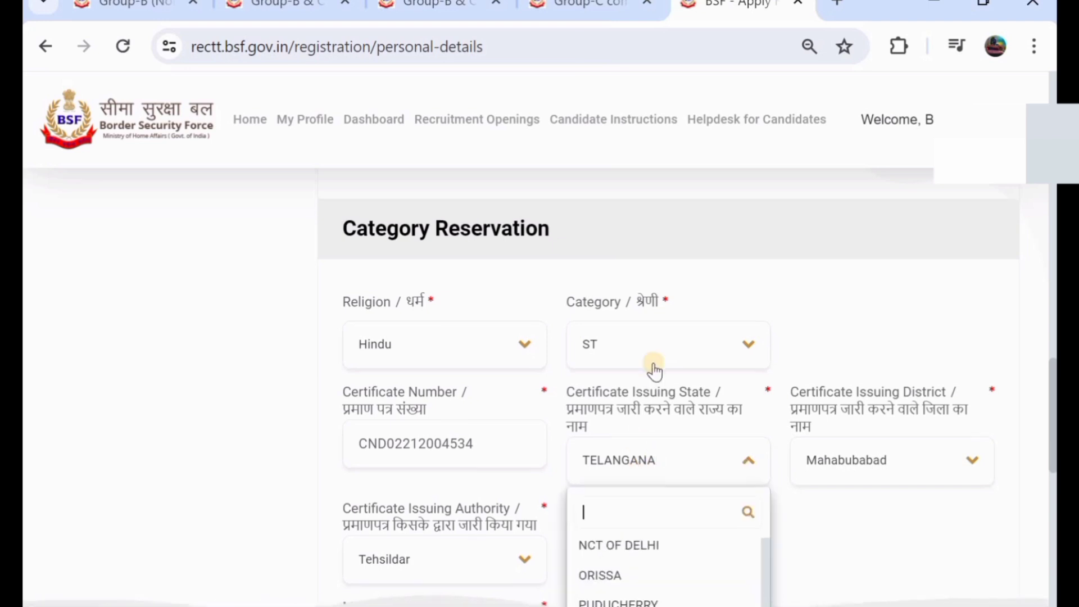
{"action": "scroll", "coordinate": [652, 368], "scroll_direction": "down", "scroll_amount": 3}
{"action": "scroll", "coordinate": [628, 491], "scroll_direction": "down", "scroll_amount": 2}
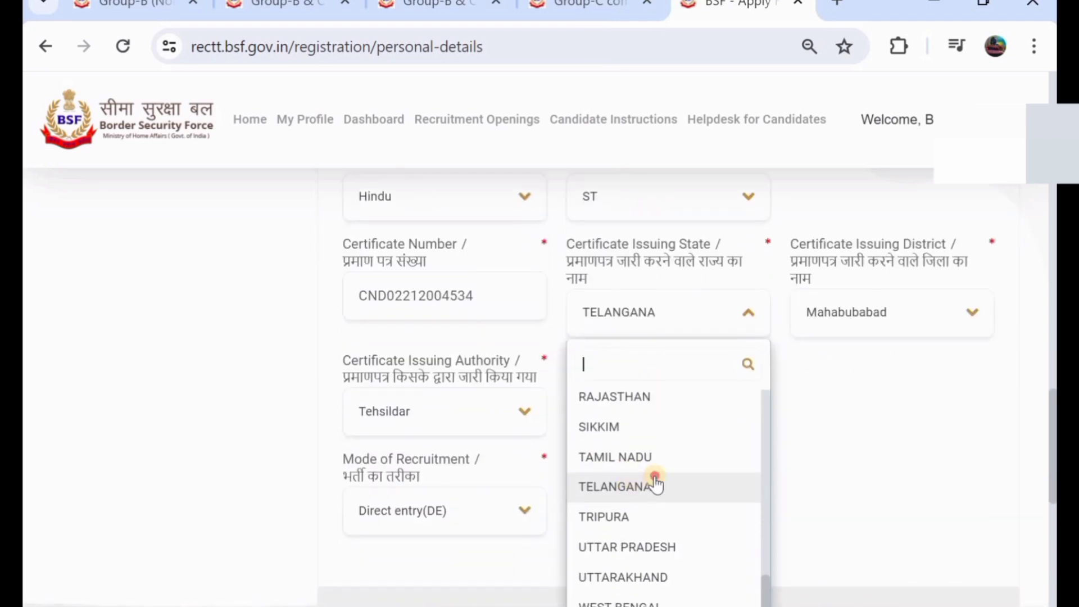
{"action": "left_click", "coordinate": [655, 482]}
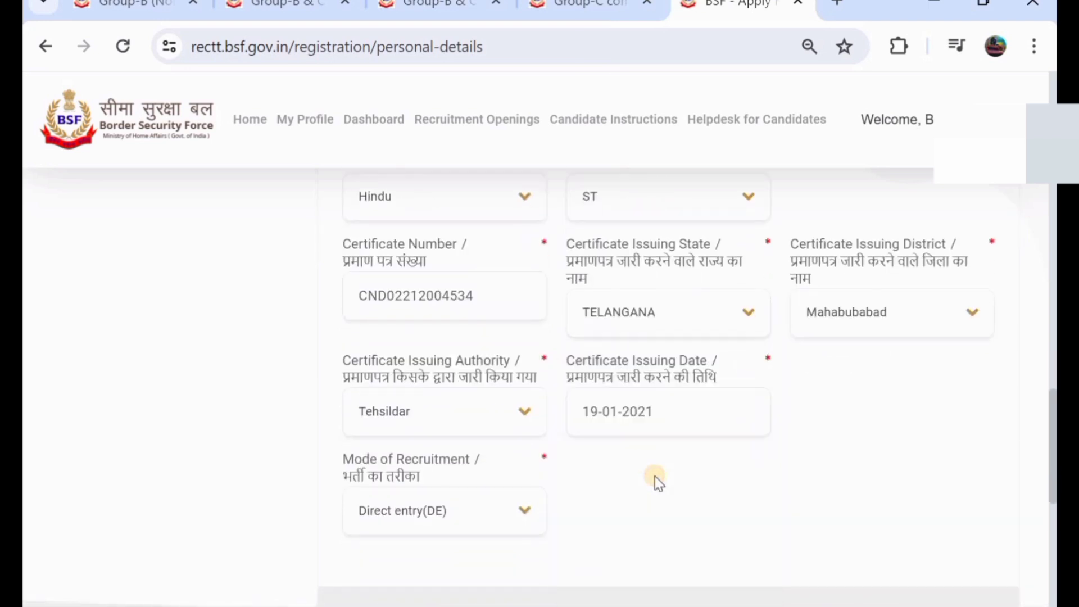
{"action": "left_click", "coordinate": [876, 319]}
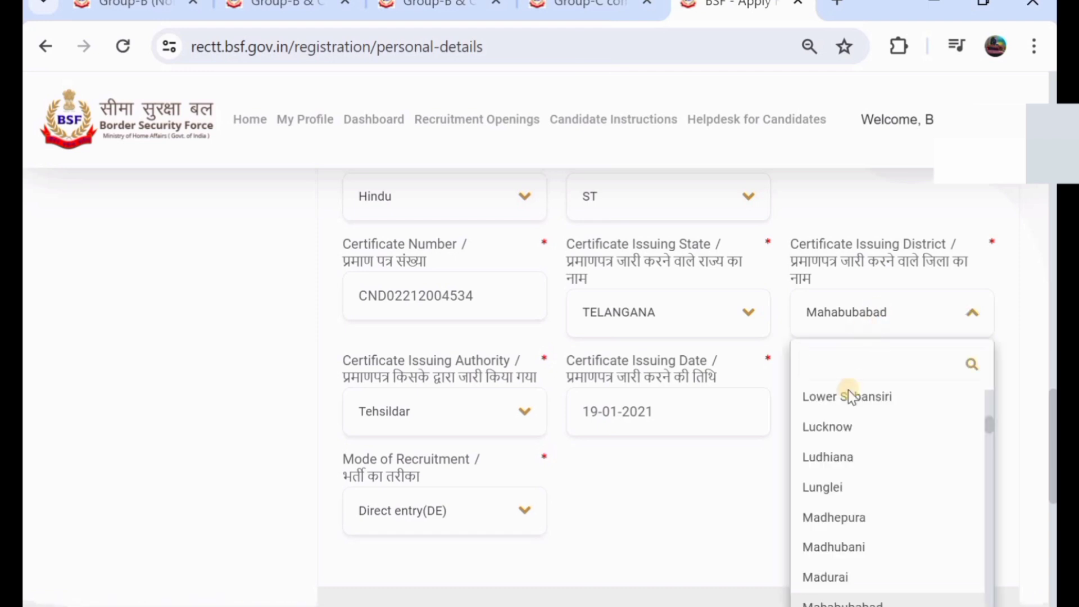
{"action": "scroll", "coordinate": [845, 452], "scroll_direction": "down", "scroll_amount": 3}
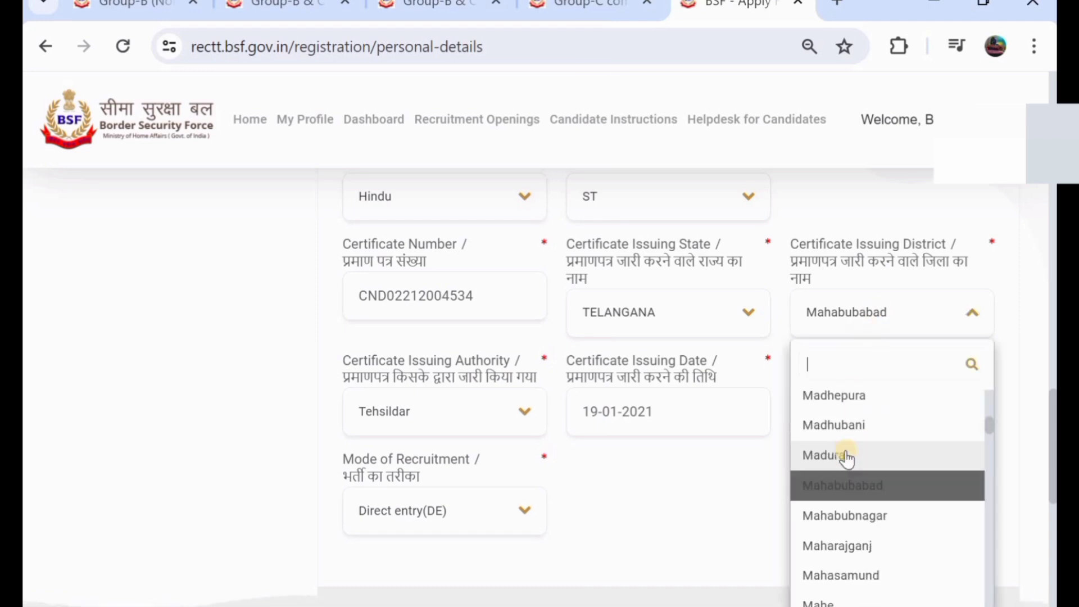
{"action": "scroll", "coordinate": [845, 458], "scroll_direction": "down", "scroll_amount": 1}
{"action": "left_click", "coordinate": [862, 470]}
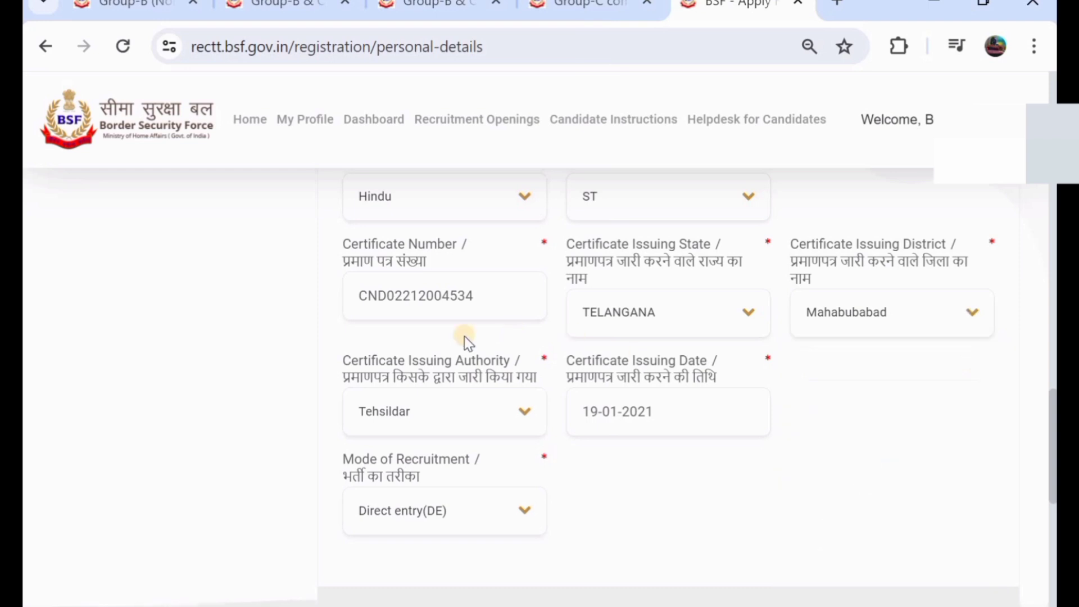
- Keep Tehsildar as issuing authority and leave the 19-01-2021 issue date unchanged
{"action": "left_click", "coordinate": [410, 413]}
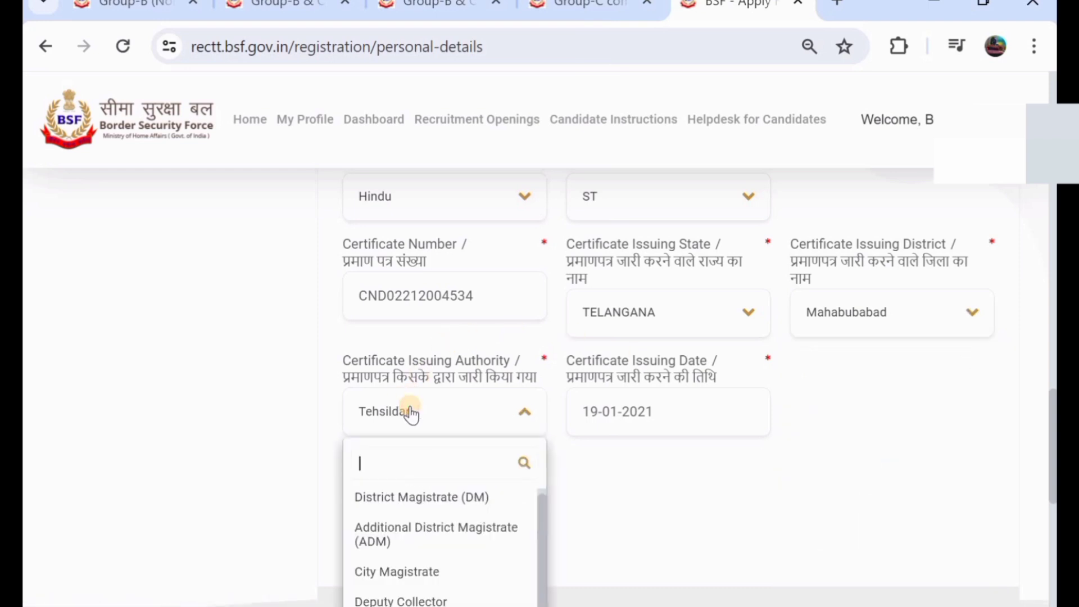
{"action": "scroll", "coordinate": [432, 409], "scroll_direction": "down", "scroll_amount": 3}
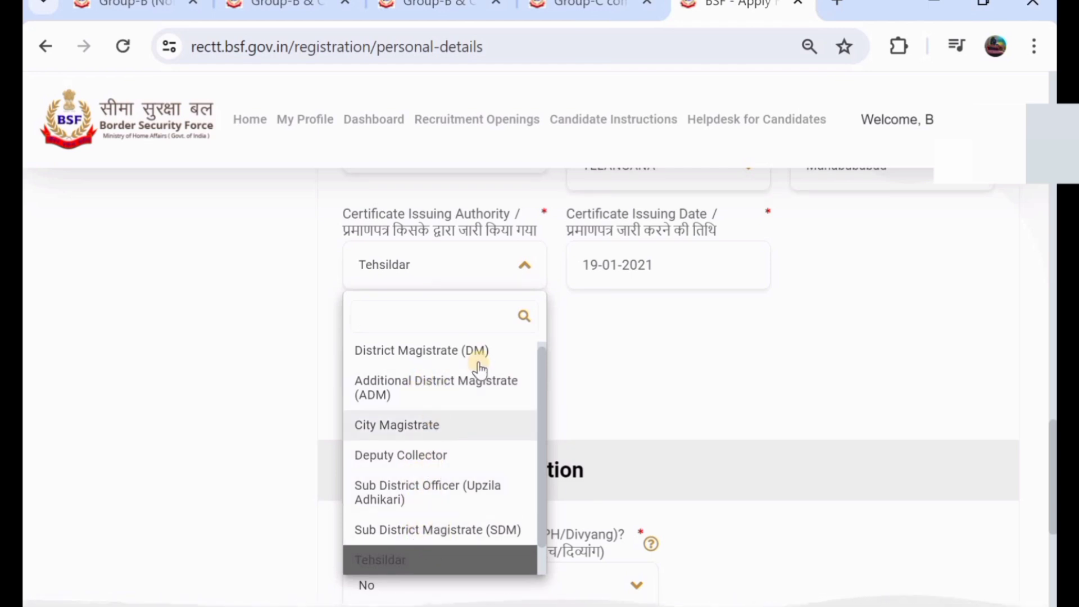
{"action": "scroll", "coordinate": [479, 364], "scroll_direction": "up", "scroll_amount": 1}
{"action": "left_click", "coordinate": [455, 558]}
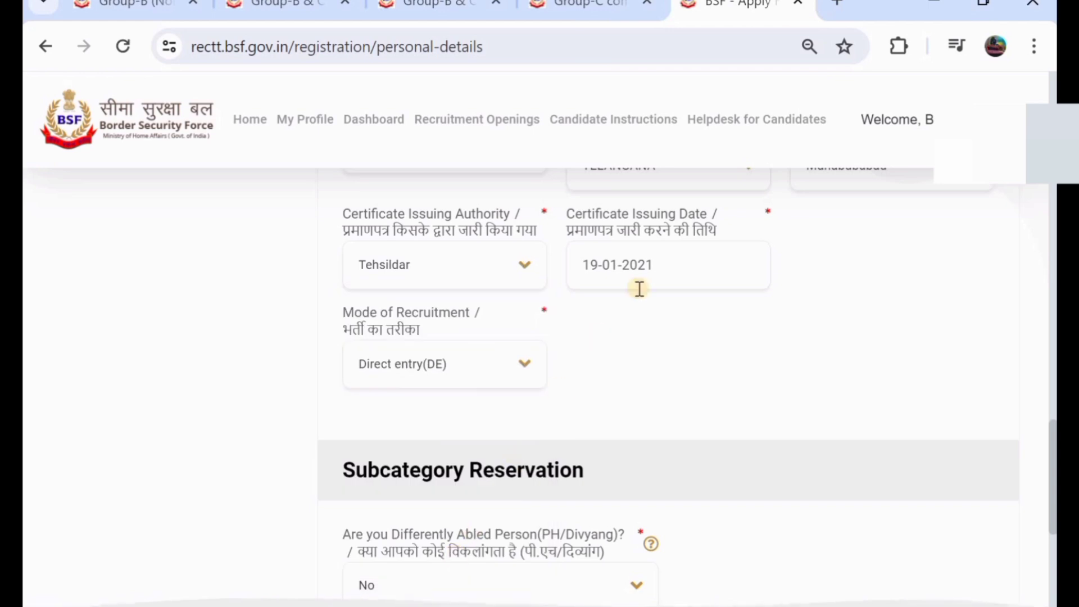
{"action": "scroll", "coordinate": [641, 286], "scroll_direction": "up", "scroll_amount": 1}
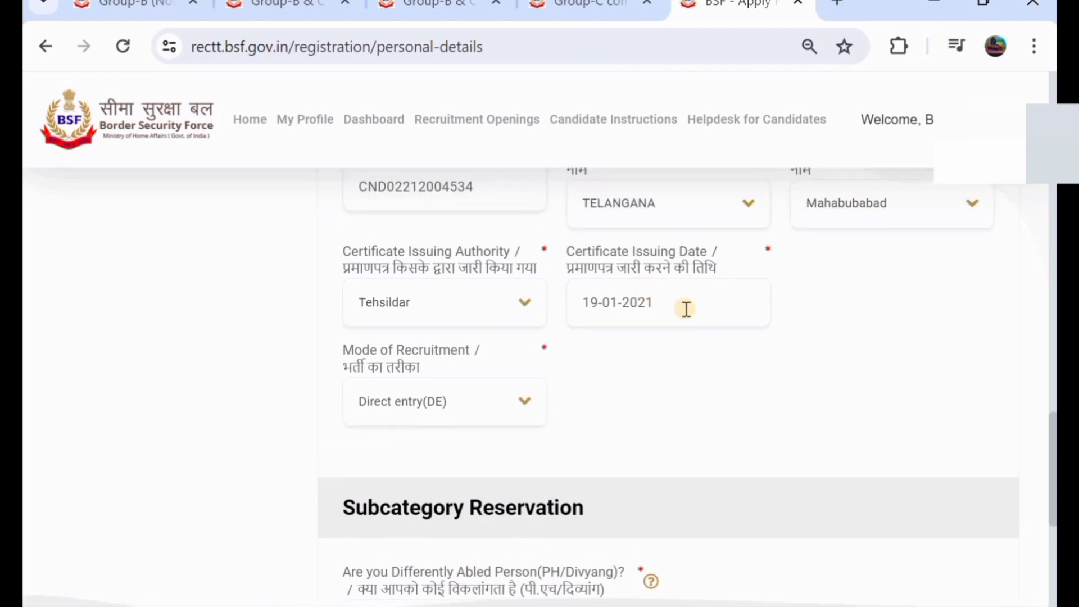
{"action": "scroll", "coordinate": [686, 309], "scroll_direction": "up", "scroll_amount": 1}
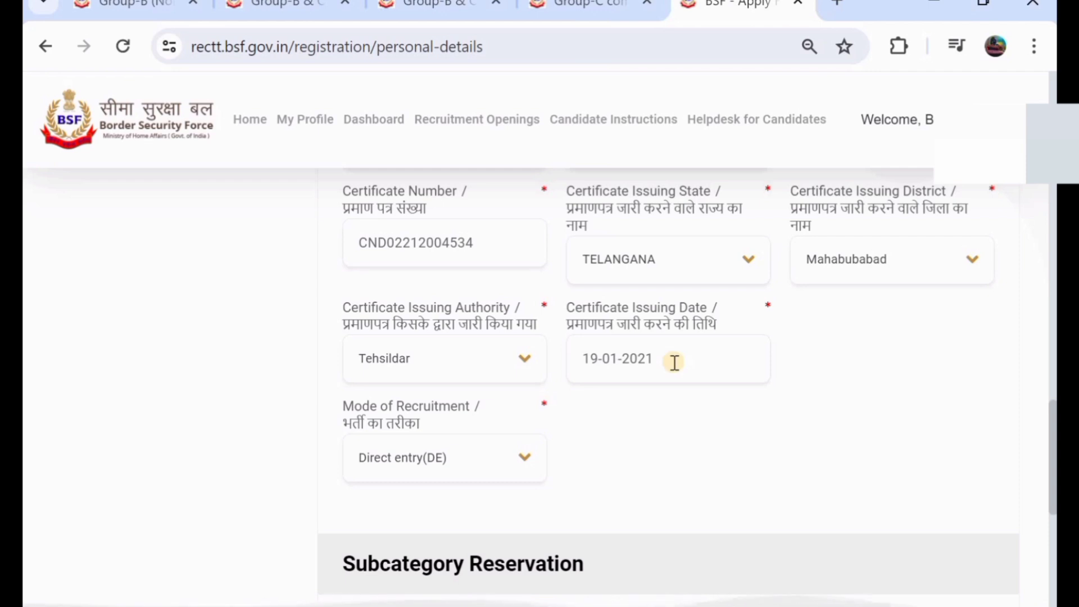
{"action": "left_click", "coordinate": [635, 364]}
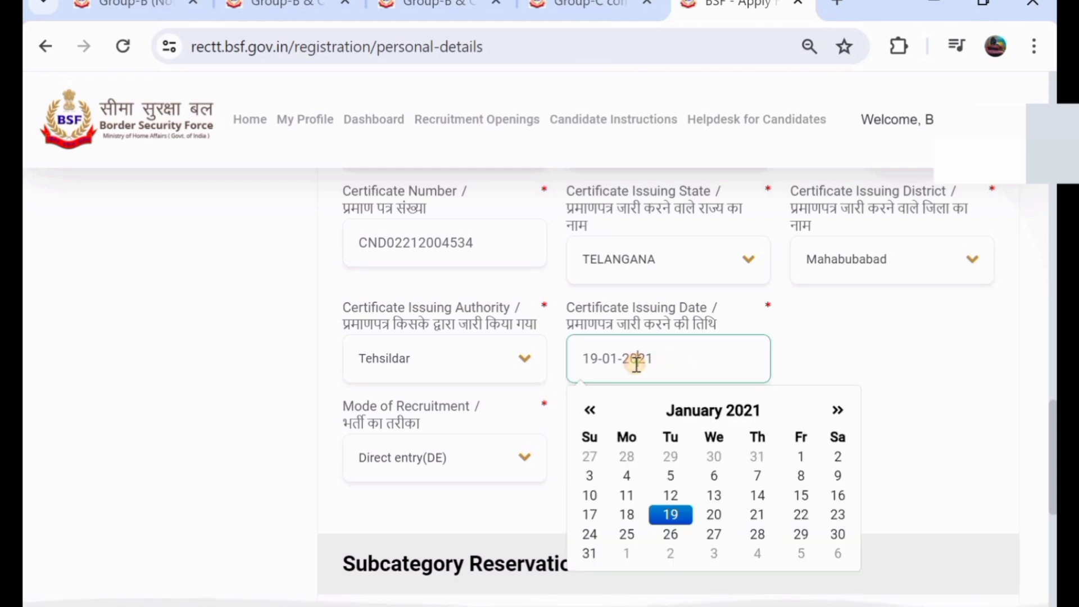
{"action": "scroll", "coordinate": [464, 418], "scroll_direction": "down", "scroll_amount": 1}
{"action": "left_click", "coordinate": [270, 401]}
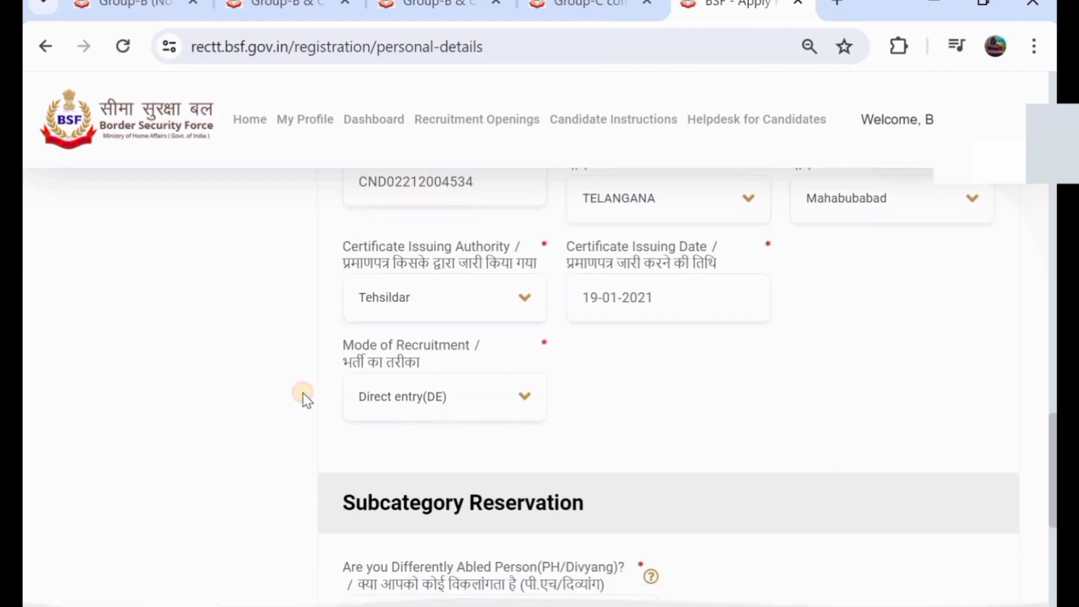
- Choose Direct entry(DE) as the mode of recruitment
{"action": "left_click", "coordinate": [442, 404]}
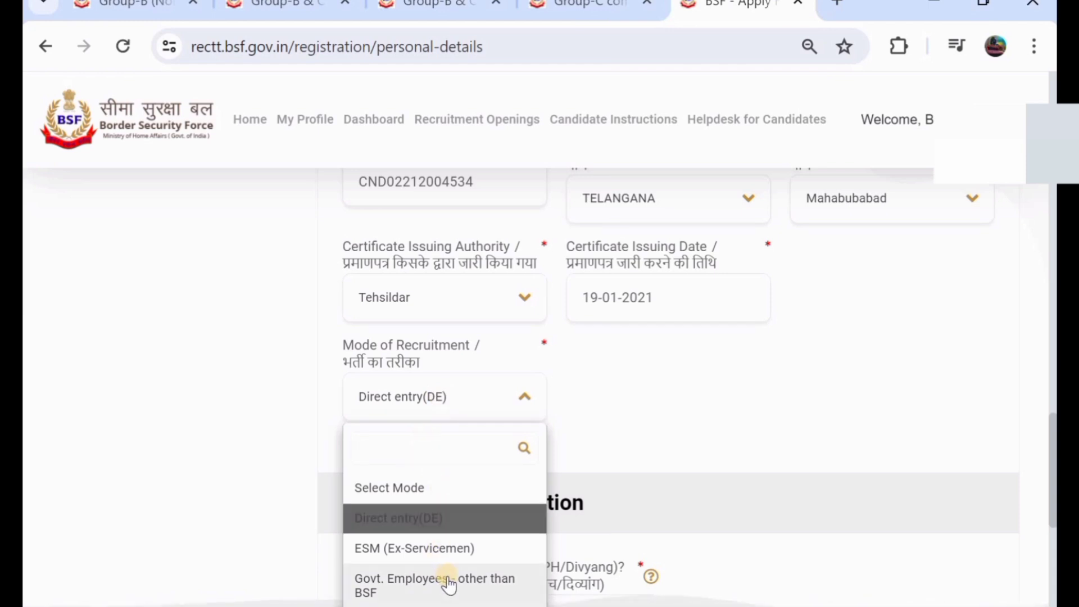
{"action": "scroll", "coordinate": [724, 410], "scroll_direction": "down", "scroll_amount": 1}
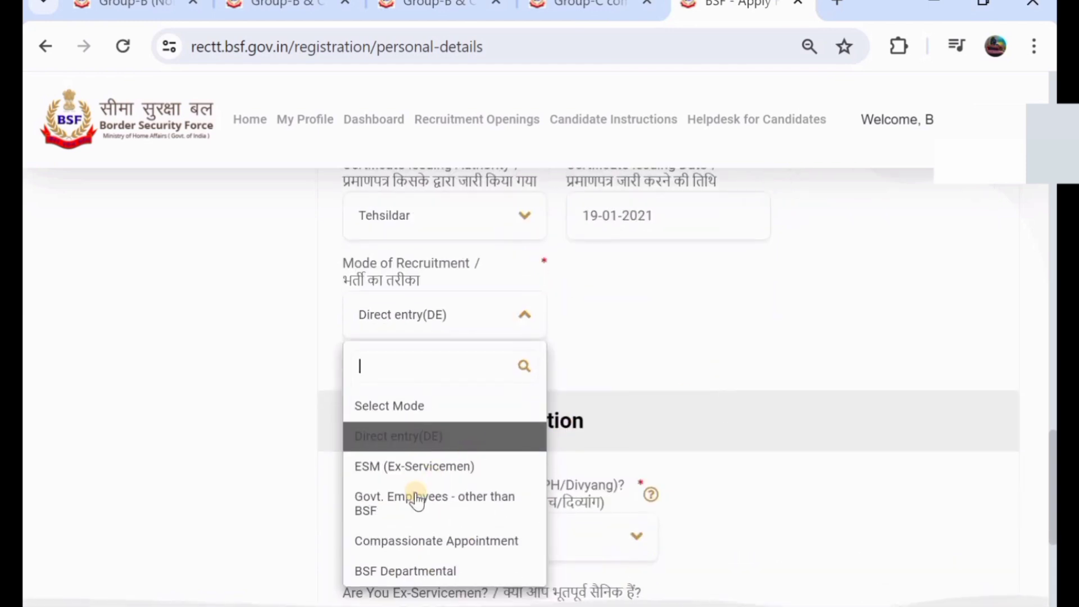
{"action": "left_click", "coordinate": [406, 439]}
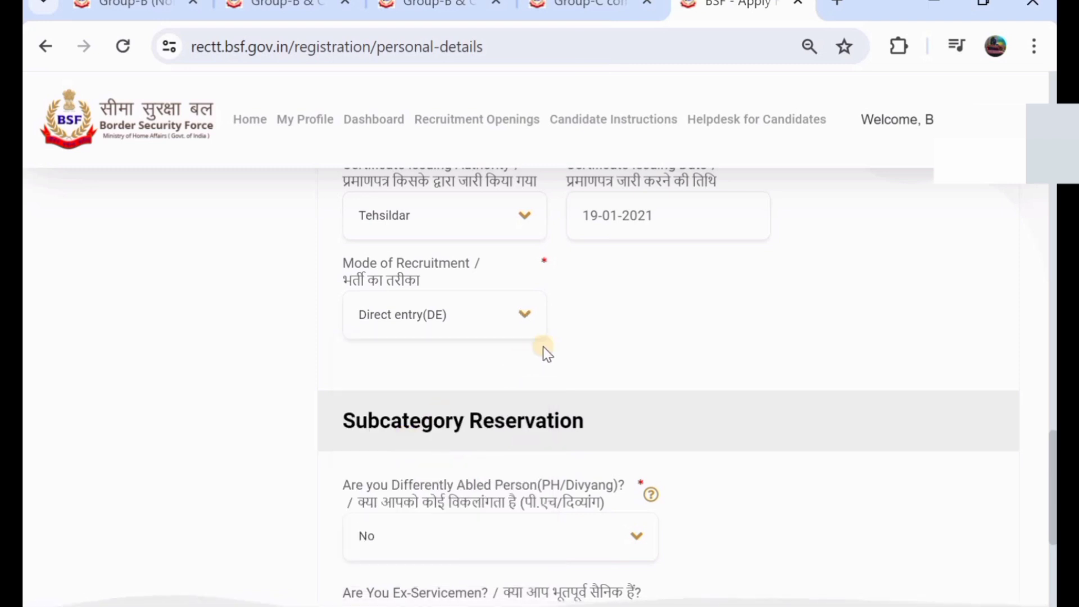
{"action": "scroll", "coordinate": [543, 347], "scroll_direction": "down", "scroll_amount": 2}
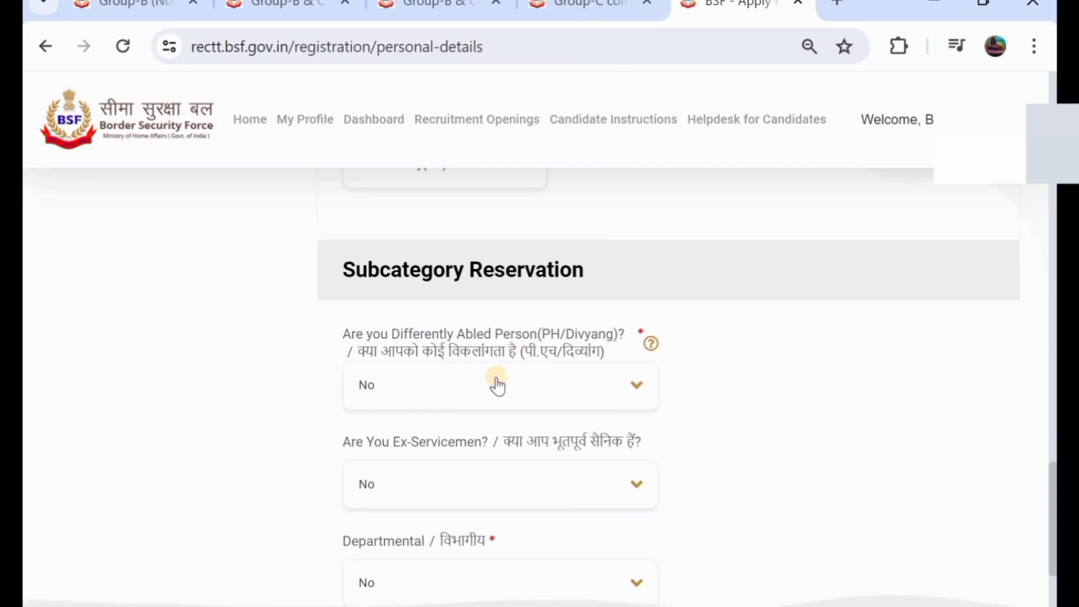
- Answer No for PH/Divyang, Ex-Servicemen and Departmental questions
{"action": "left_click", "coordinate": [550, 385]}
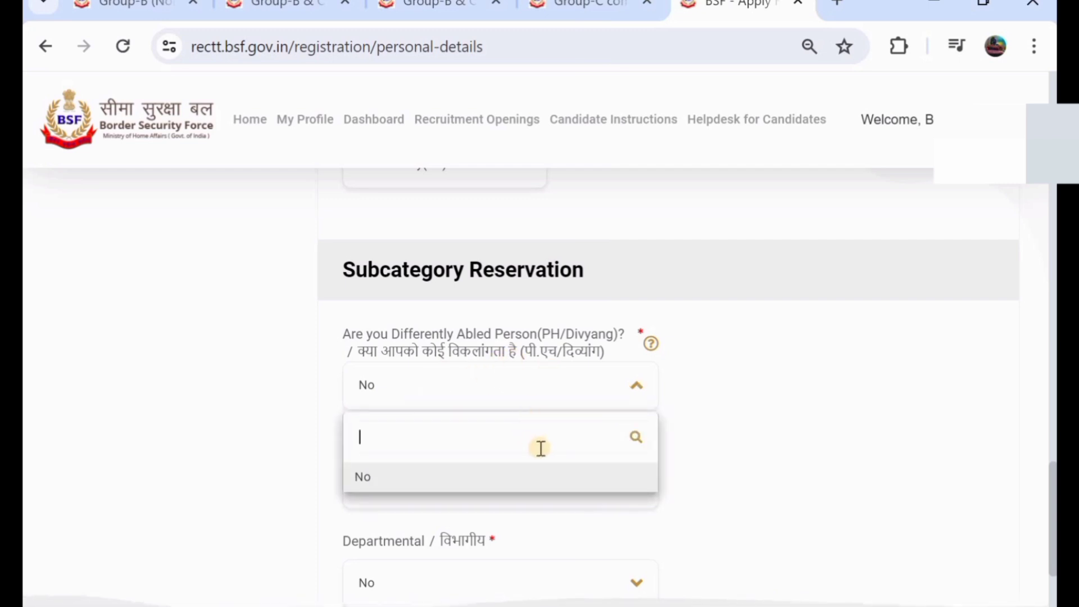
{"action": "left_click", "coordinate": [602, 412]}
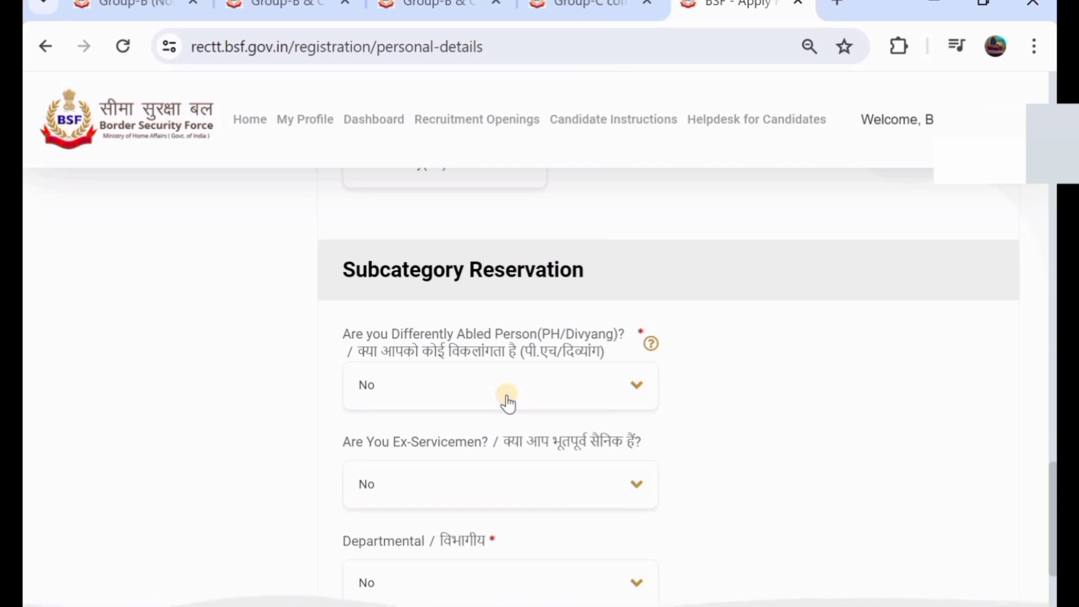
{"action": "scroll", "coordinate": [507, 400], "scroll_direction": "down", "scroll_amount": 1}
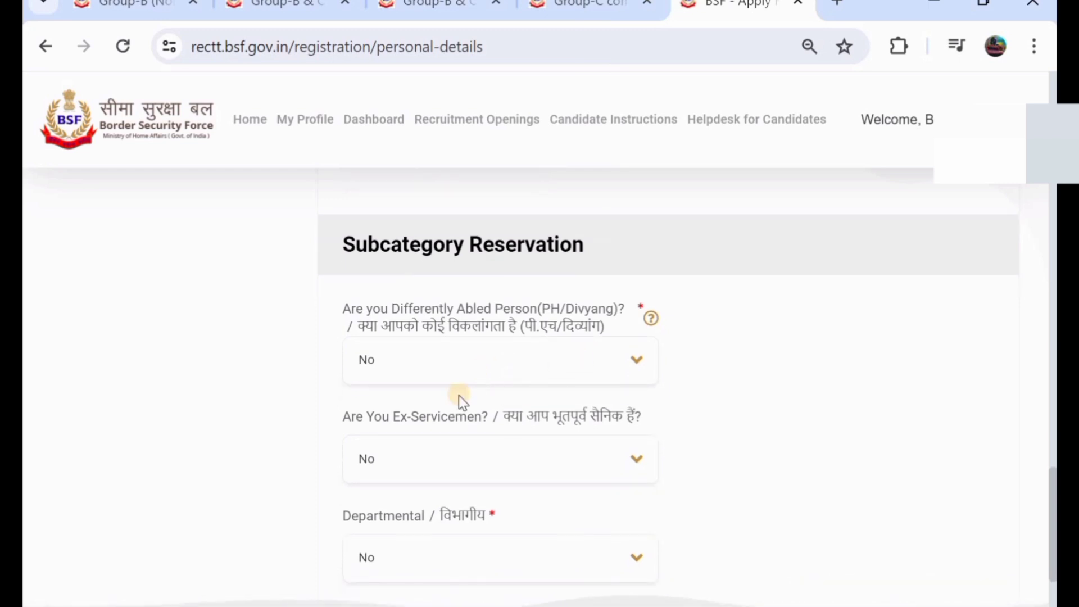
{"action": "left_click", "coordinate": [435, 463]}
{"action": "left_click", "coordinate": [773, 393]}
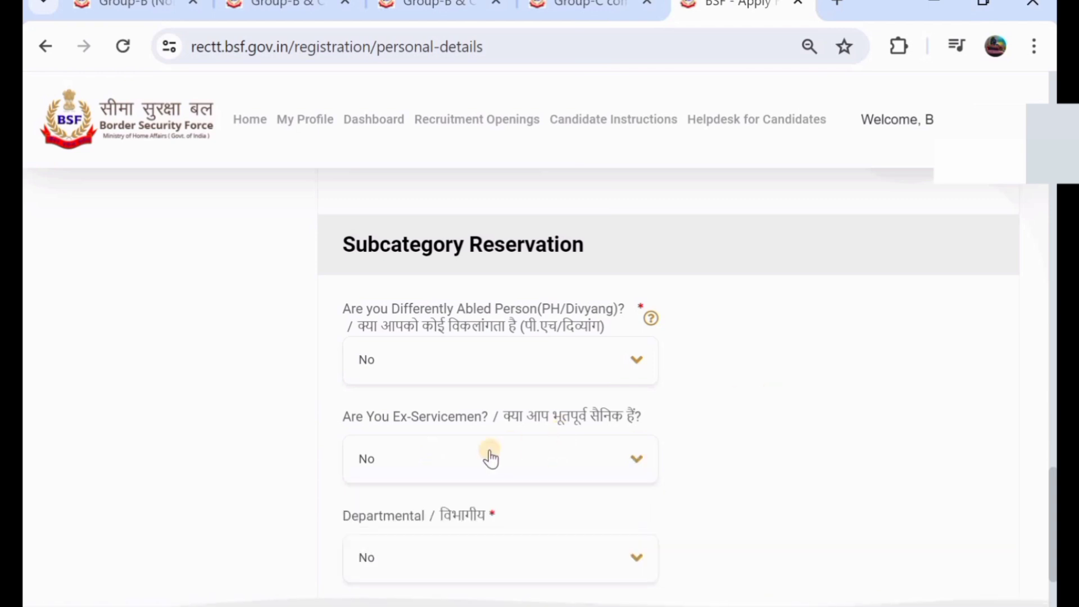
{"action": "scroll", "coordinate": [489, 455], "scroll_direction": "down", "scroll_amount": 3}
{"action": "left_click", "coordinate": [437, 487]}
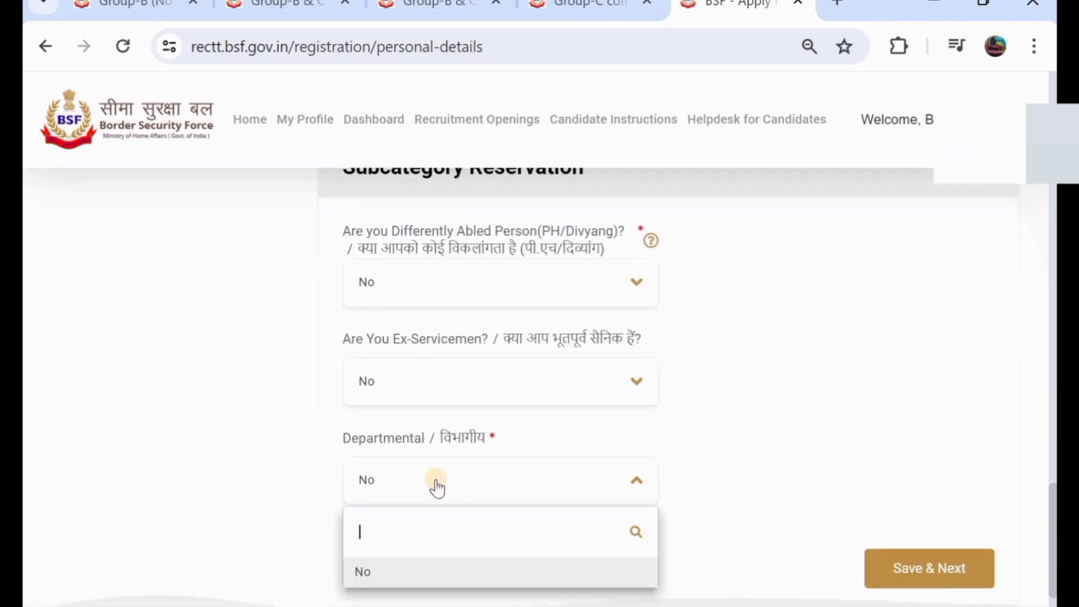
{"action": "left_click", "coordinate": [725, 421]}
- Save the personal details with Save & Next
{"action": "scroll", "coordinate": [663, 401], "scroll_direction": "up", "scroll_amount": 5}
{"action": "scroll", "coordinate": [662, 401], "scroll_direction": "down", "scroll_amount": 5}
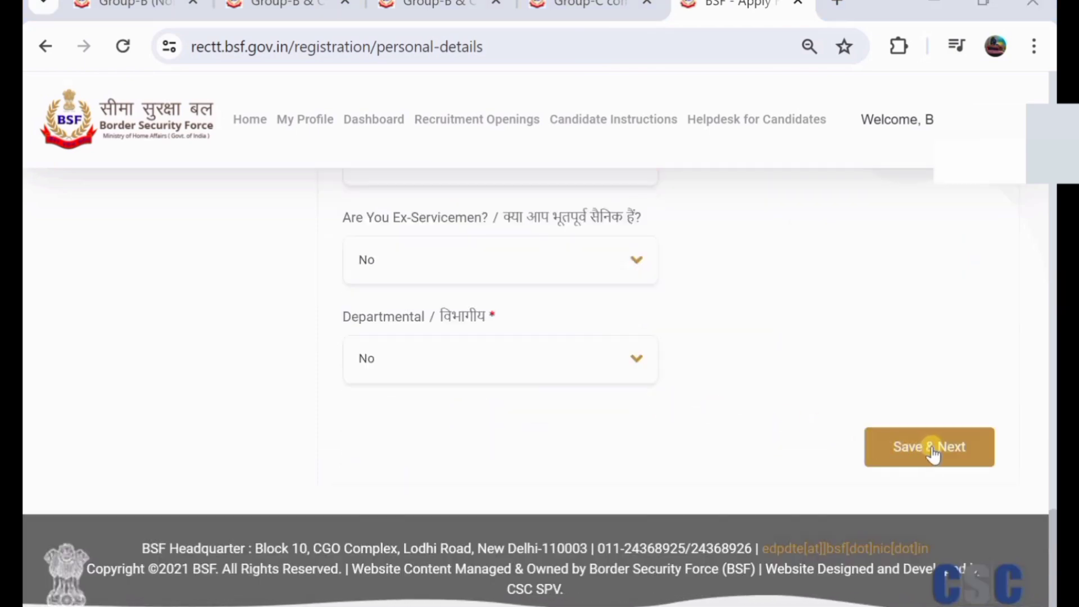
{"action": "left_click", "coordinate": [931, 447]}
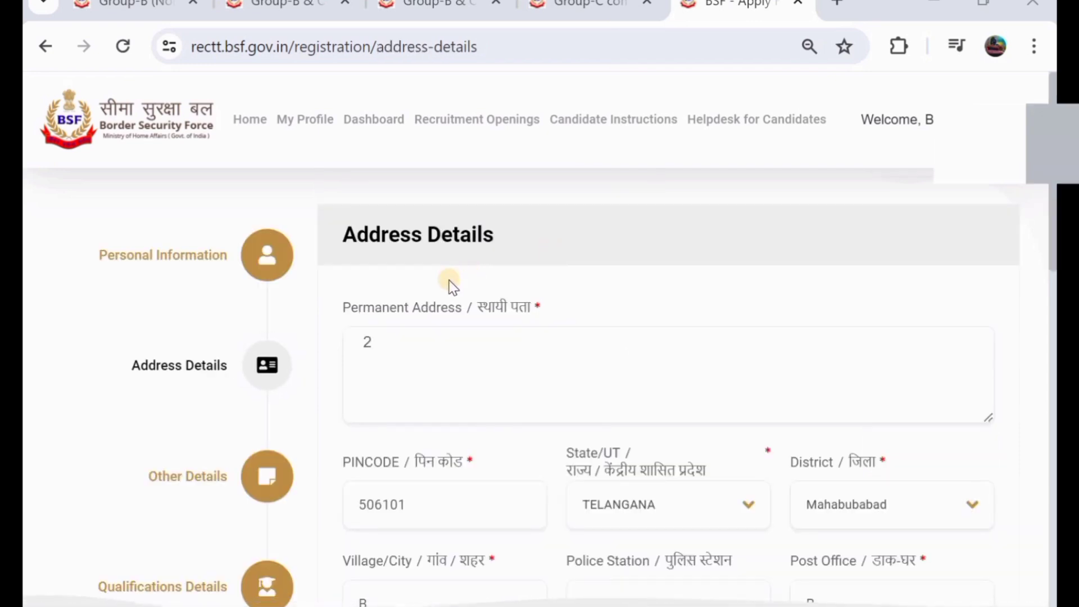
- Enter the permanent address and correct the PIN code
{"action": "left_click", "coordinate": [448, 352]}
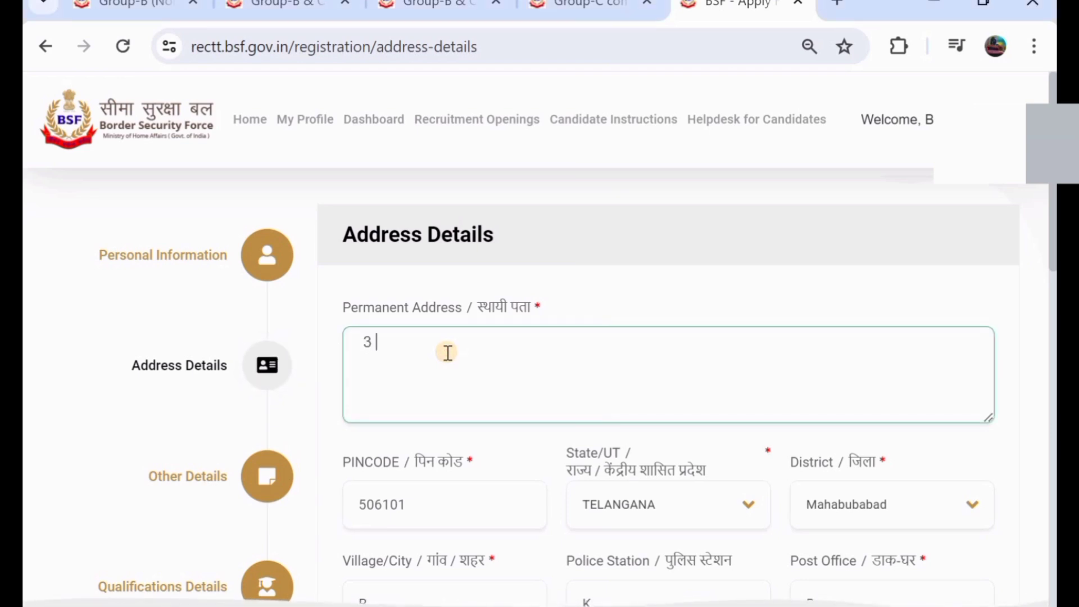
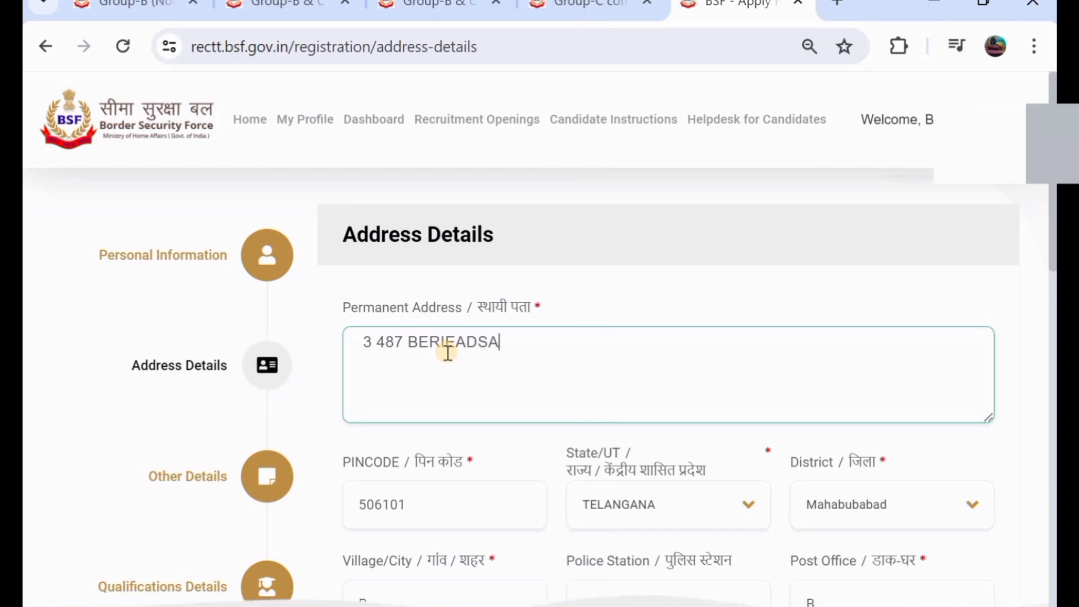
{"action": "scroll", "coordinate": [446, 352], "scroll_direction": "down", "scroll_amount": 1}
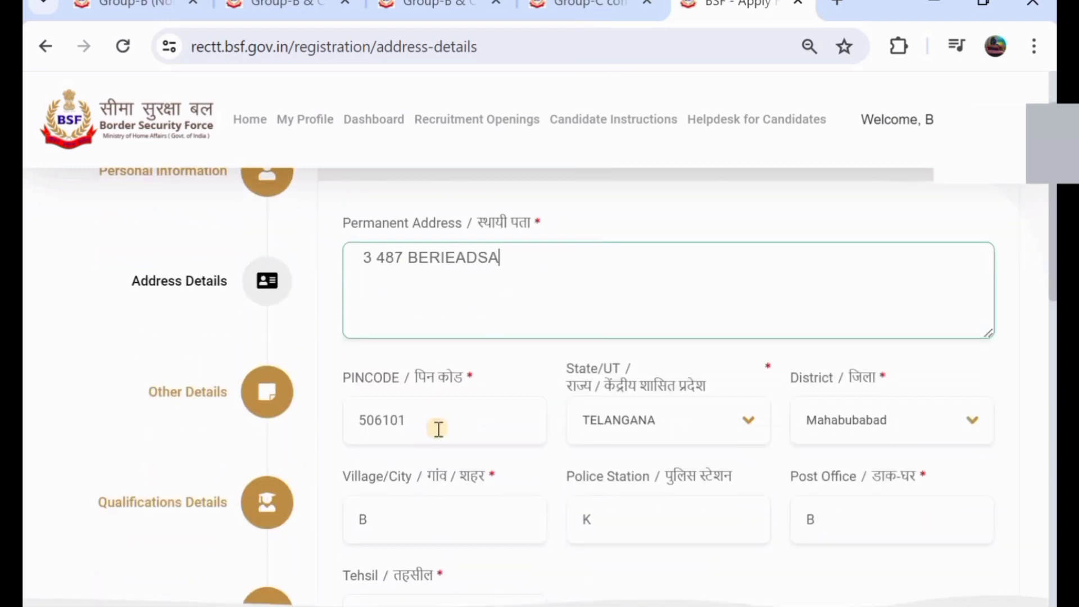
{"action": "left_click", "coordinate": [438, 428]}
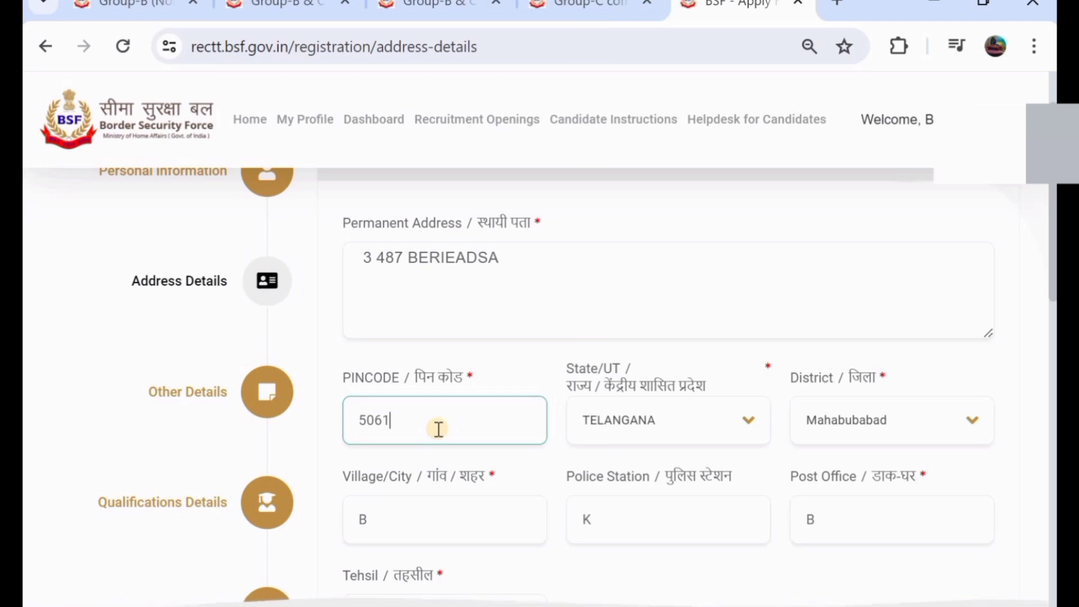
{"action": "type", "text": "12"}
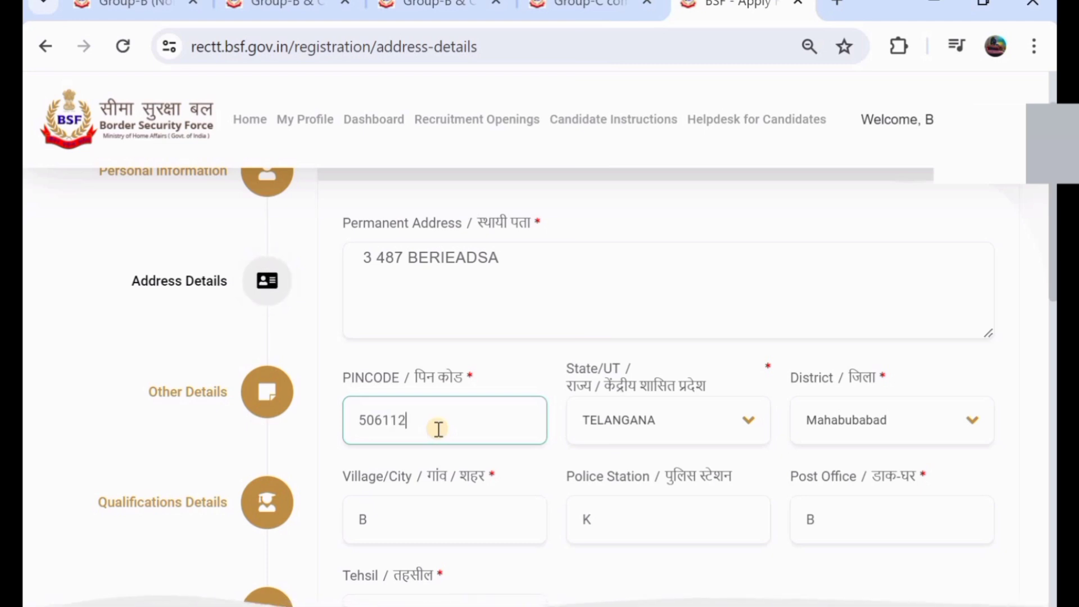
- Keep TELANGANA as state and Mahabubabad as district
{"action": "left_click", "coordinate": [662, 429]}
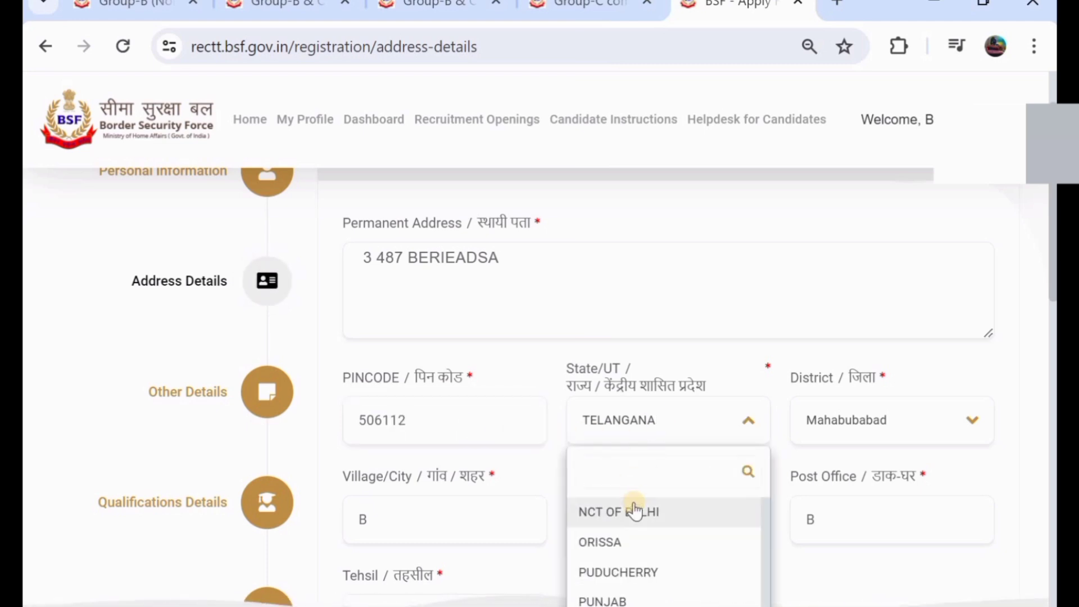
{"action": "scroll", "coordinate": [633, 505], "scroll_direction": "down", "scroll_amount": 2}
{"action": "left_click", "coordinate": [663, 595]}
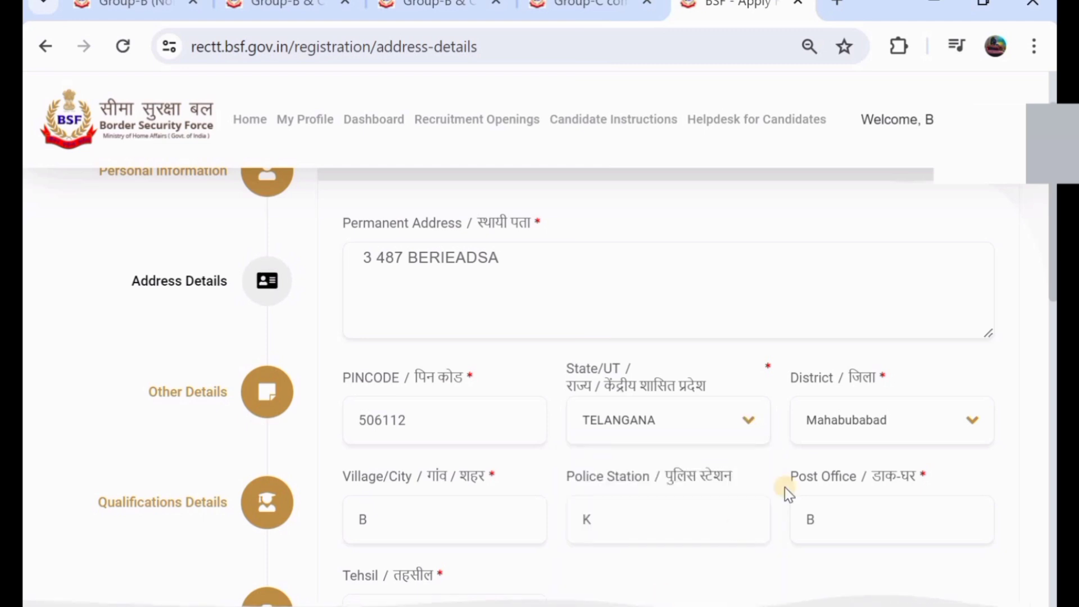
{"action": "left_click", "coordinate": [874, 431]}
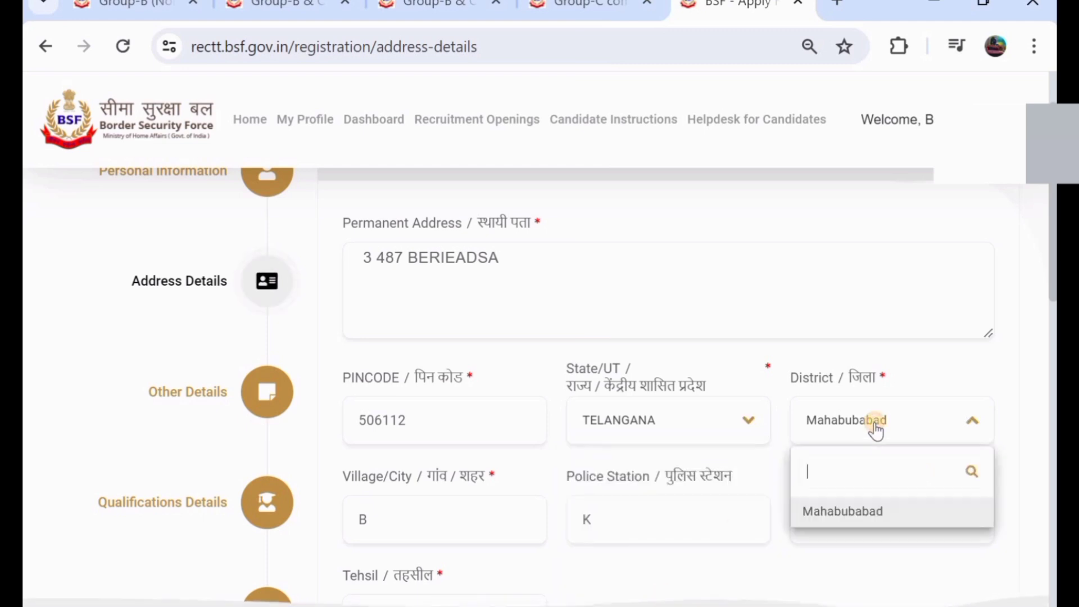
{"action": "left_click", "coordinate": [873, 509]}
{"action": "scroll", "coordinate": [469, 477], "scroll_direction": "down", "scroll_amount": 1}
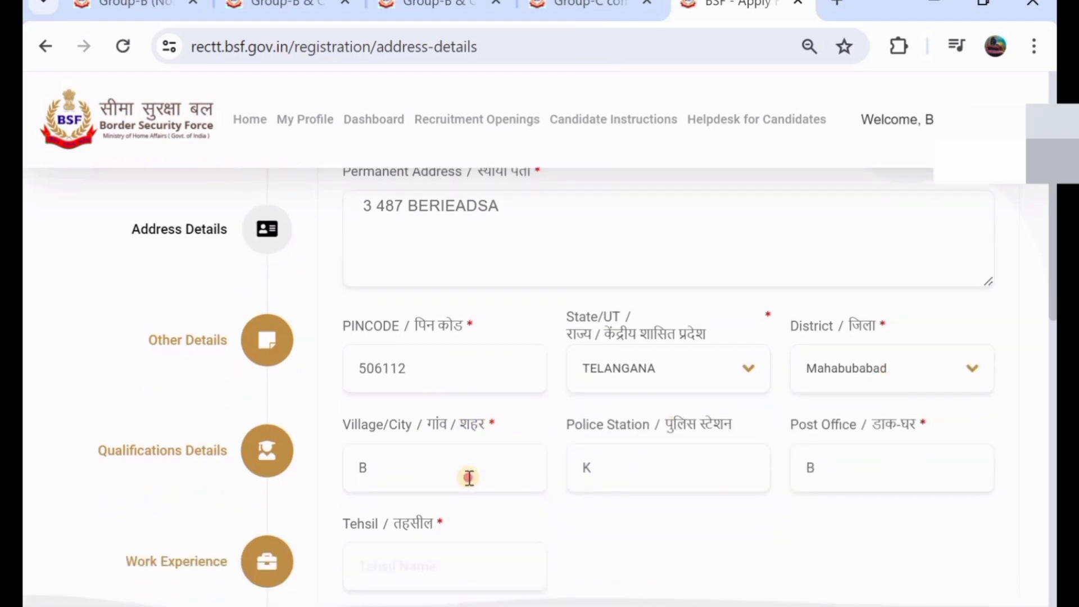
- Fill in the village/city, police station and post office, and start the tehsil
{"action": "left_click", "coordinate": [469, 478]}
{"action": "key", "text": "BackSpace"}
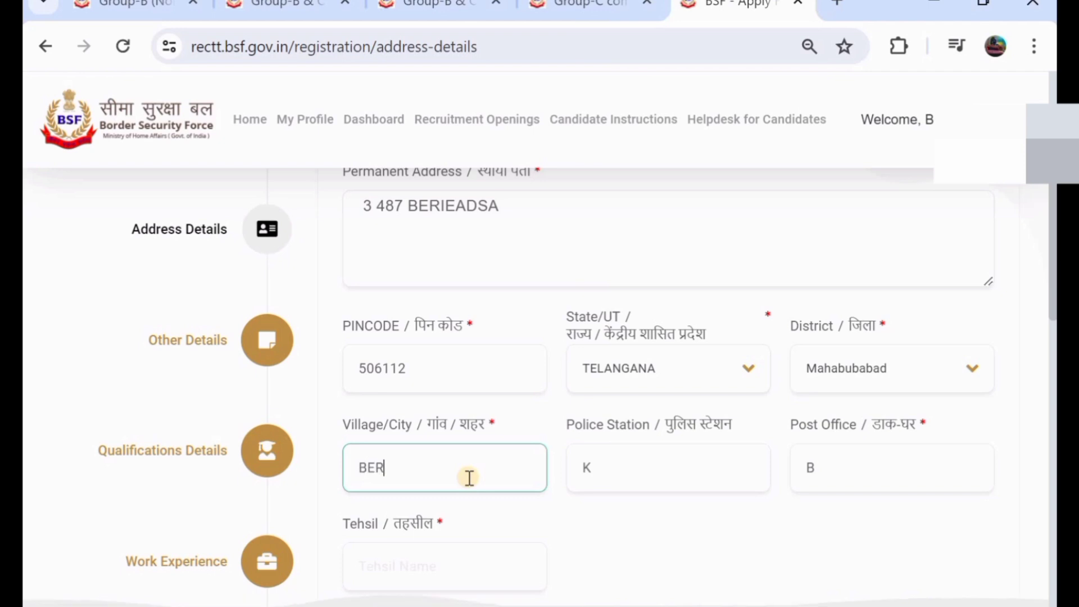
{"action": "left_click", "coordinate": [627, 476]}
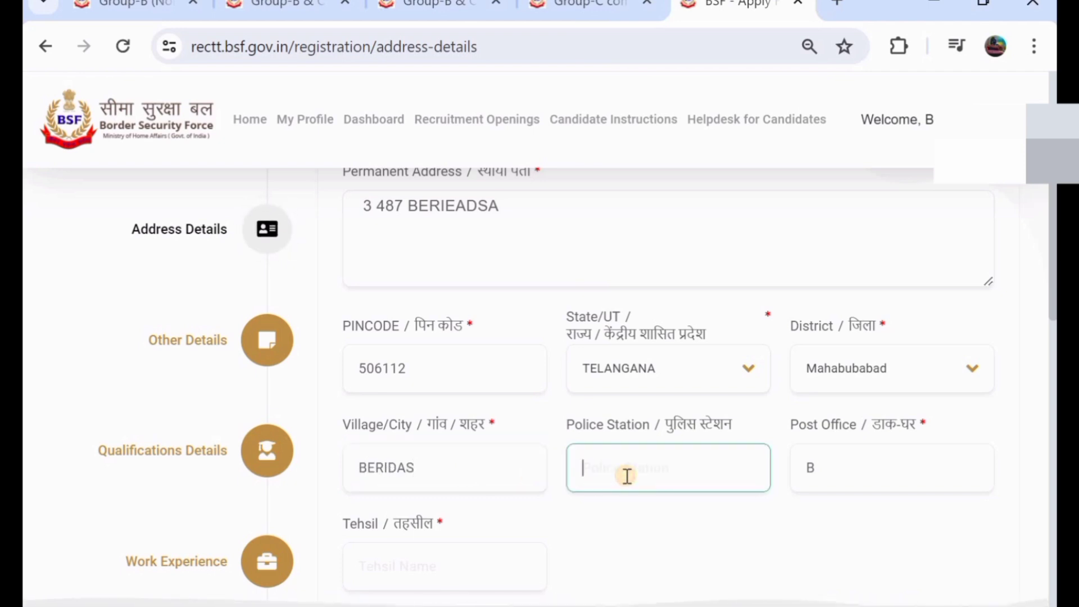
{"action": "type", "text": "KeSARAM"}
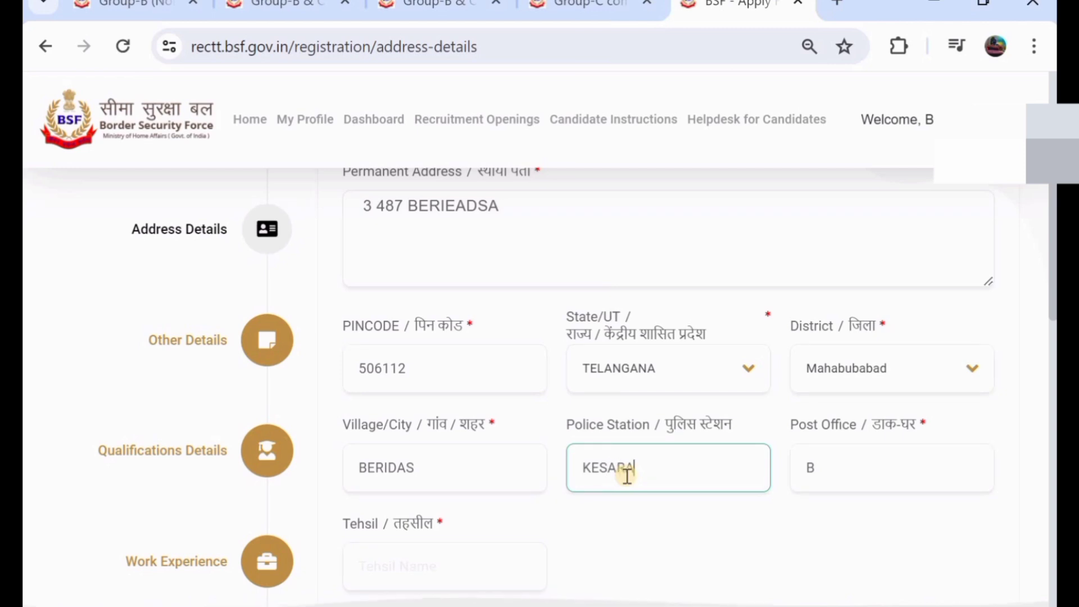
{"action": "left_click", "coordinate": [907, 462]}
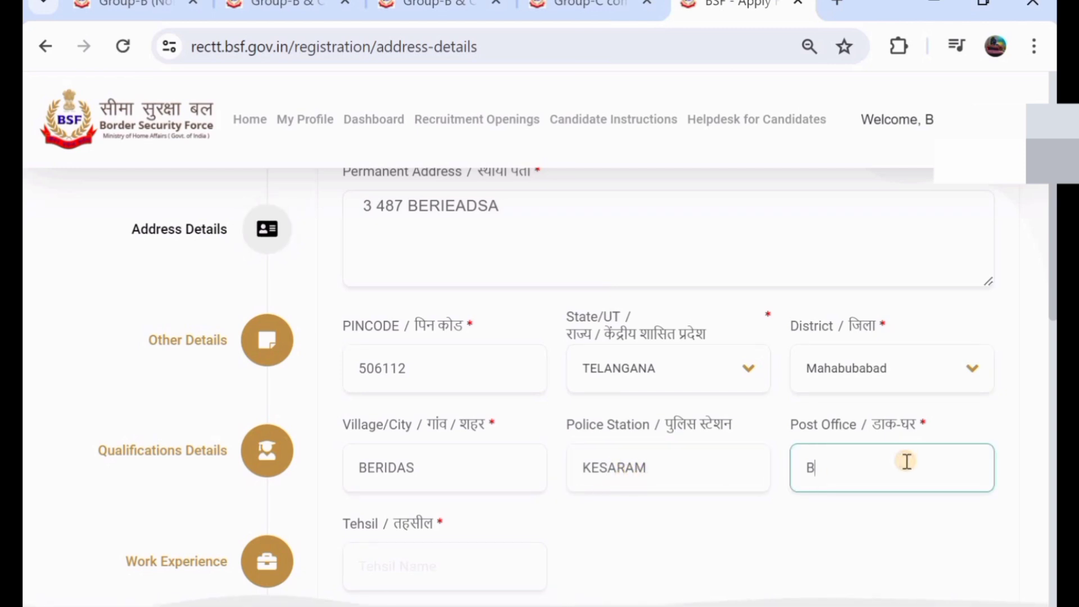
{"action": "key", "text": "BackSpace"}
{"action": "type", "text": "kESAMU"}
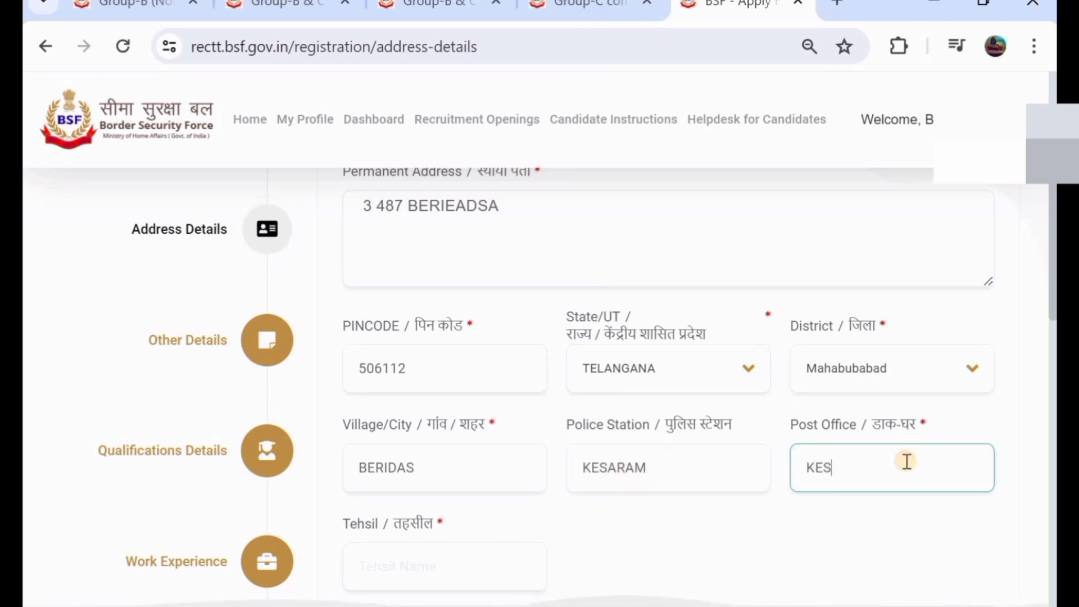
{"action": "type", "text": "DRAM"}
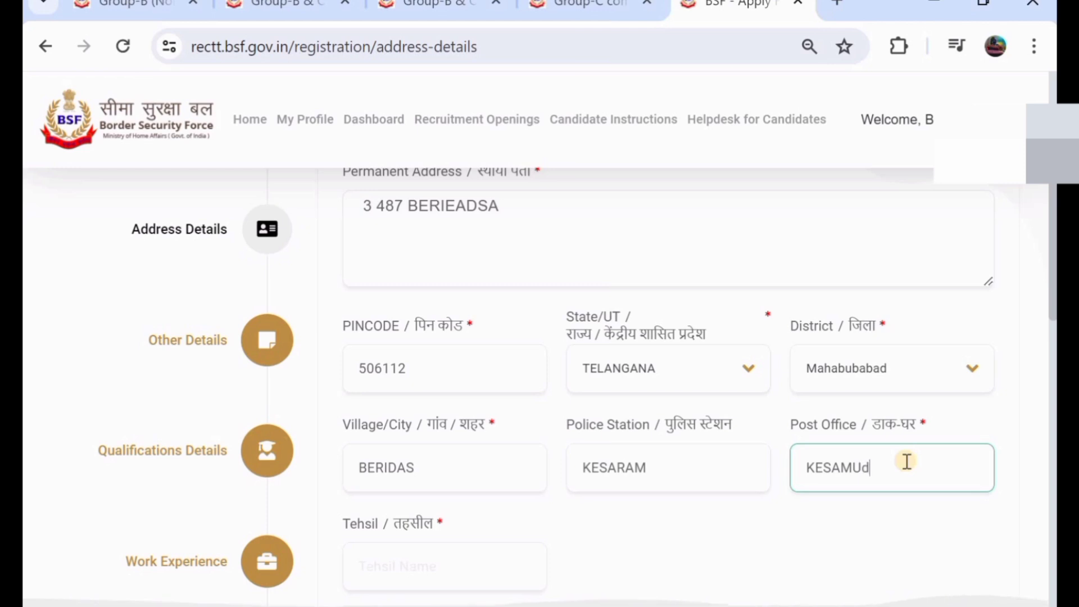
{"action": "scroll", "coordinate": [735, 456], "scroll_direction": "down", "scroll_amount": 2}
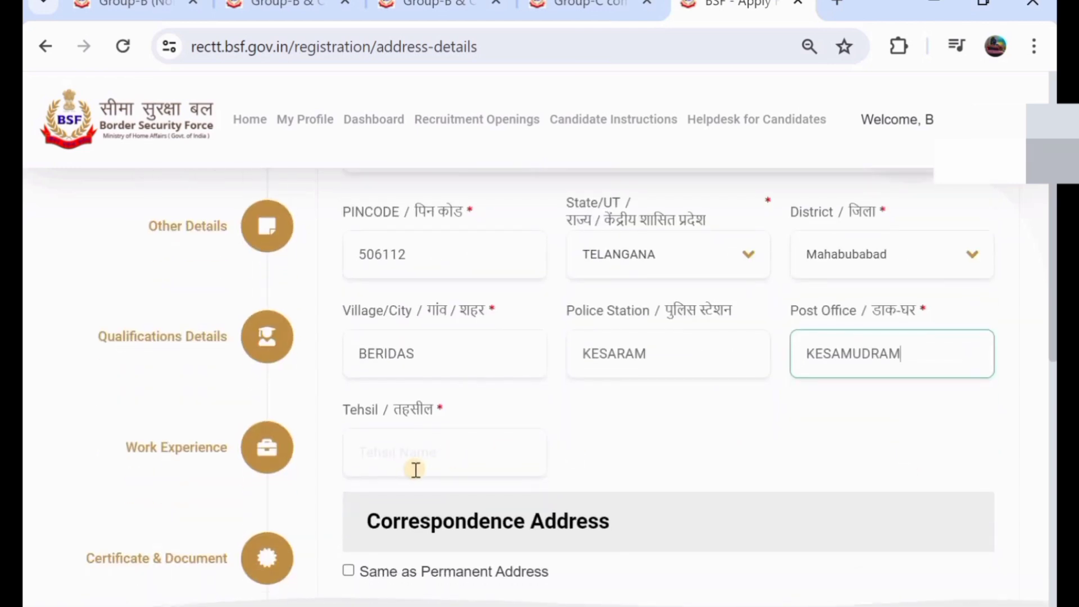
{"action": "left_click", "coordinate": [415, 469]}
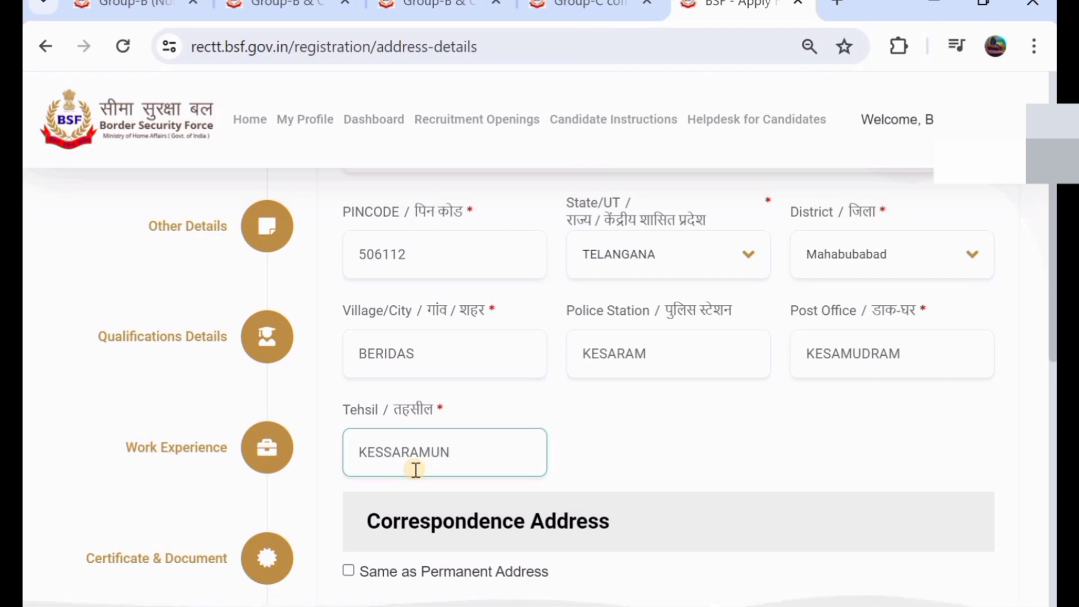
{"action": "scroll", "coordinate": [436, 371], "scroll_direction": "up", "scroll_amount": 1}
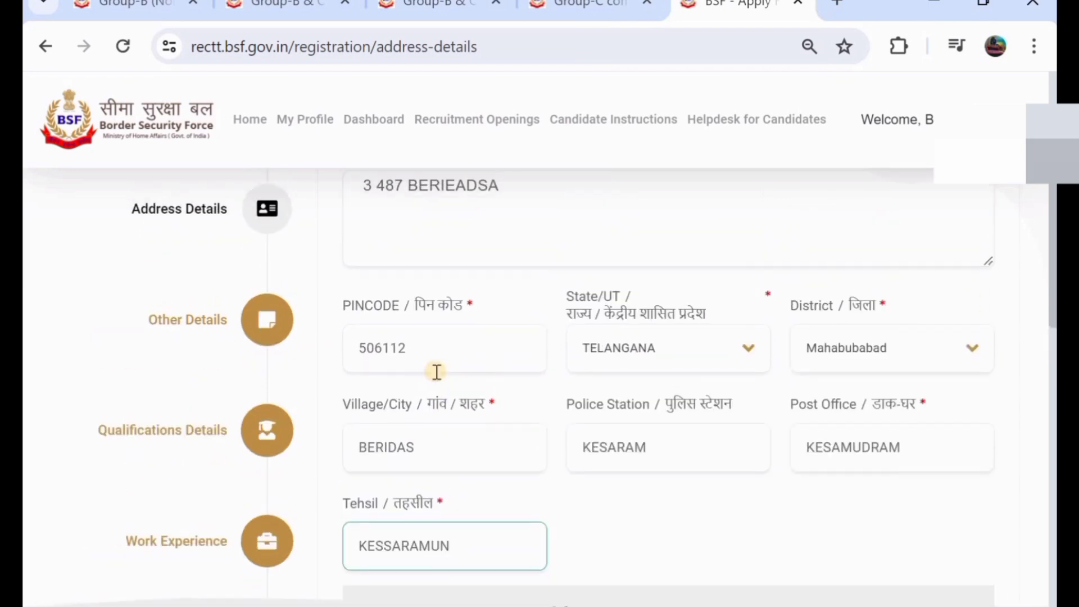
- Copy the permanent address into the correspondence address and save with Save & Next
{"action": "scroll", "coordinate": [338, 485], "scroll_direction": "down", "scroll_amount": 3}
{"action": "left_click", "coordinate": [347, 488]}
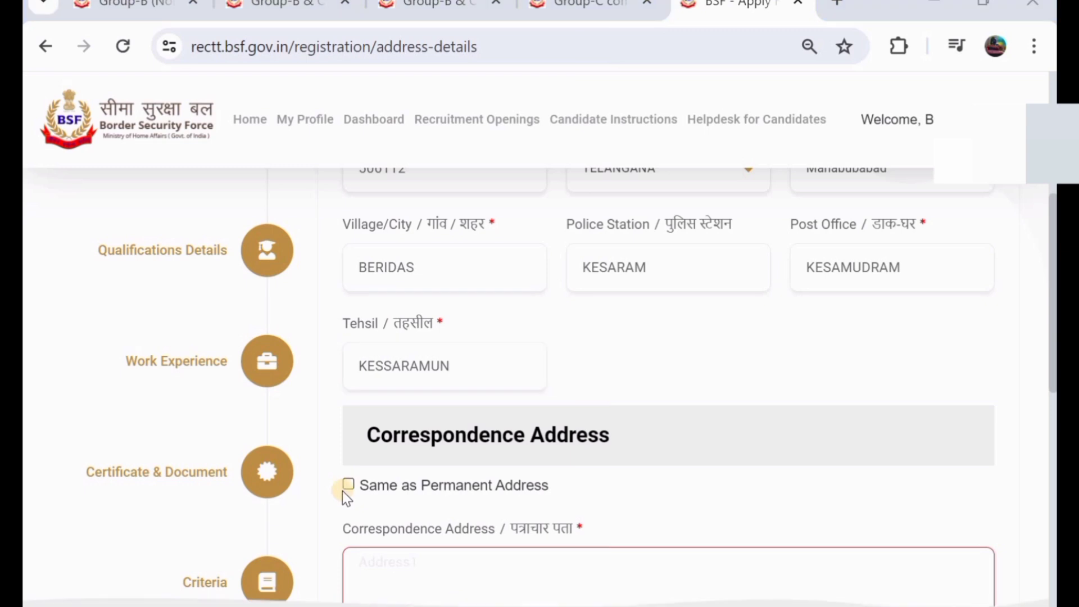
{"action": "left_click", "coordinate": [349, 484]}
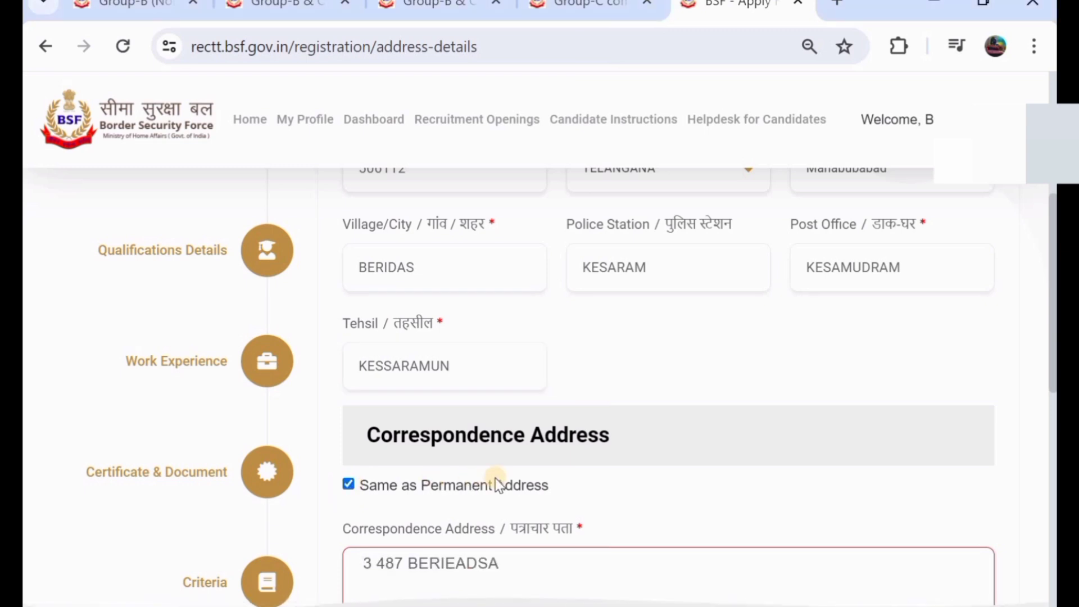
{"action": "scroll", "coordinate": [494, 480], "scroll_direction": "down", "scroll_amount": 3}
{"action": "scroll", "coordinate": [494, 478], "scroll_direction": "down", "scroll_amount": 1}
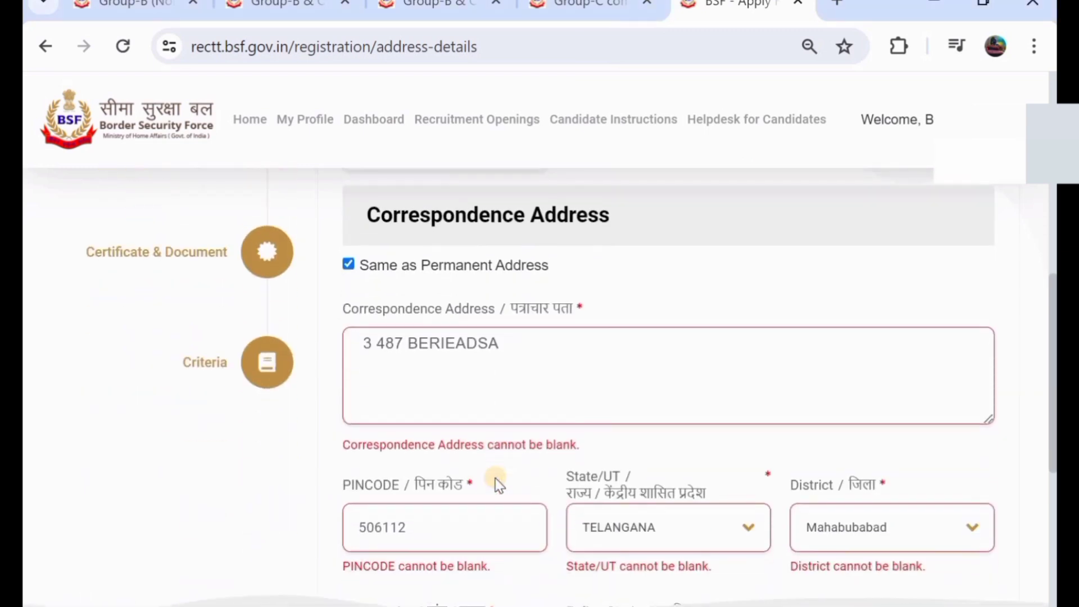
{"action": "scroll", "coordinate": [494, 478], "scroll_direction": "up", "scroll_amount": 2}
{"action": "scroll", "coordinate": [495, 478], "scroll_direction": "down", "scroll_amount": 9}
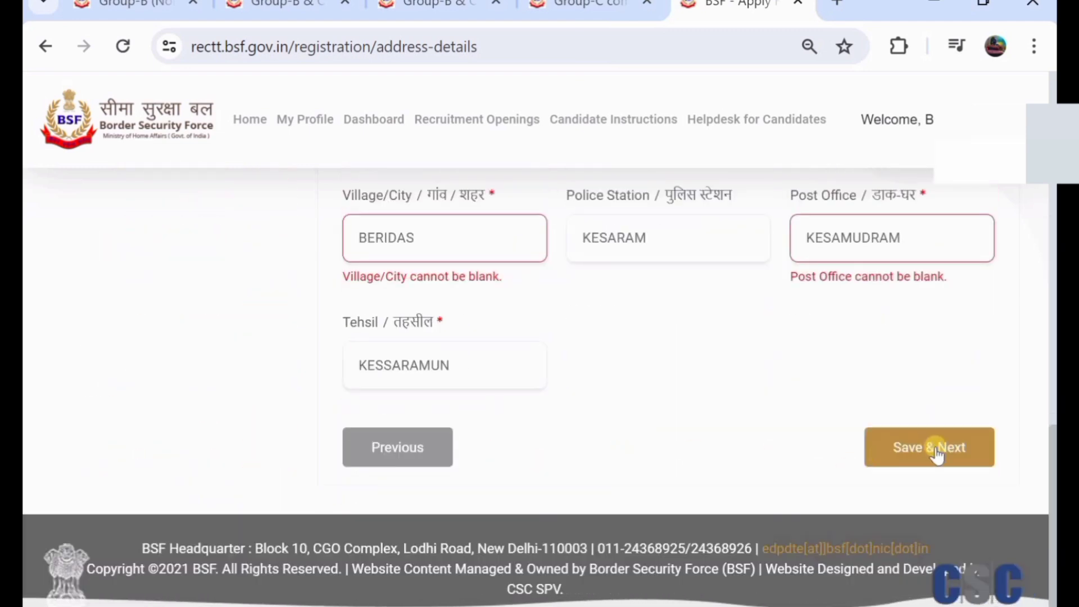
{"action": "left_click", "coordinate": [934, 453]}
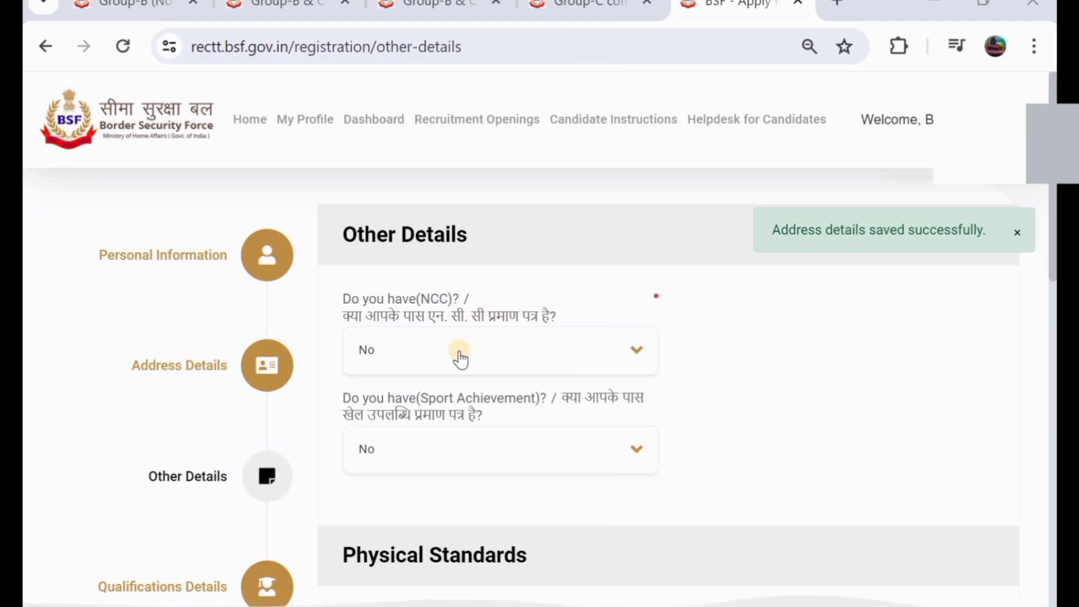
{"action": "left_click", "coordinate": [456, 351]}
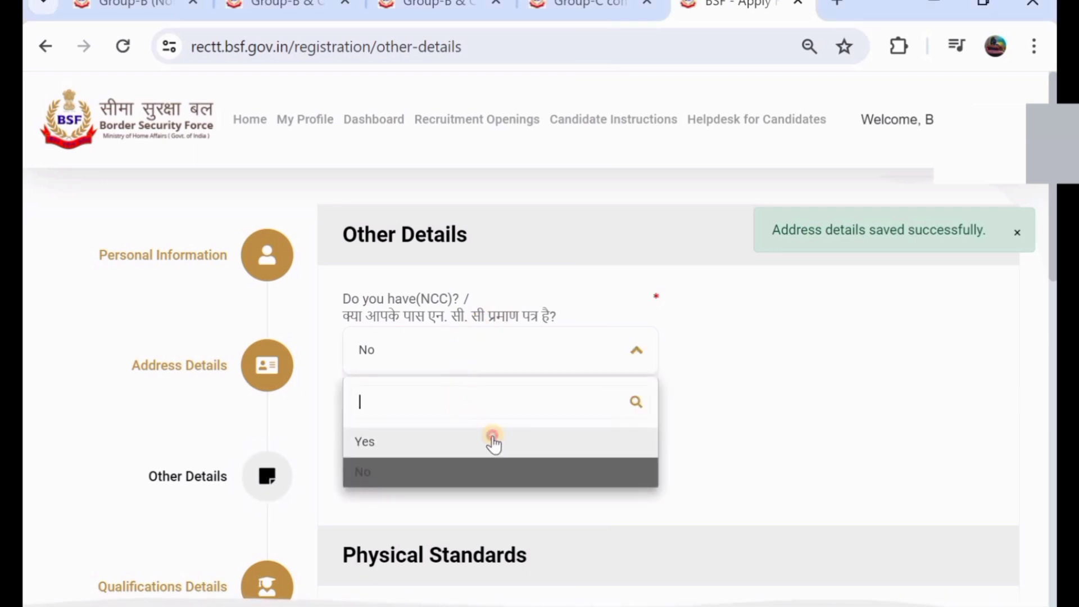
{"action": "left_click", "coordinate": [489, 441]}
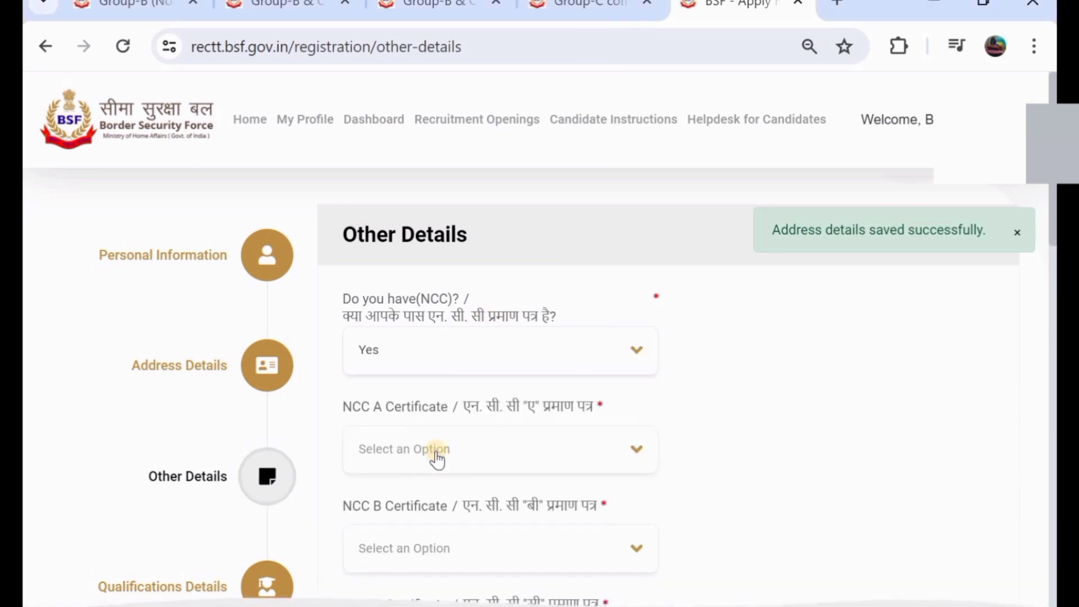
{"action": "left_click", "coordinate": [495, 353]}
{"action": "left_click", "coordinate": [494, 482]}
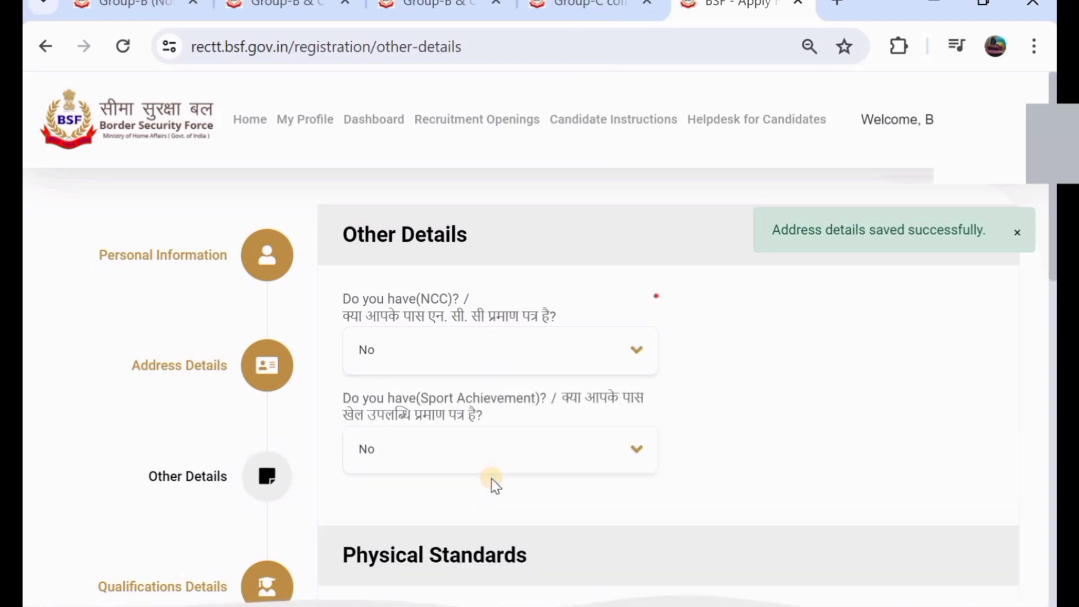
{"action": "scroll", "coordinate": [489, 477], "scroll_direction": "down", "scroll_amount": 1}
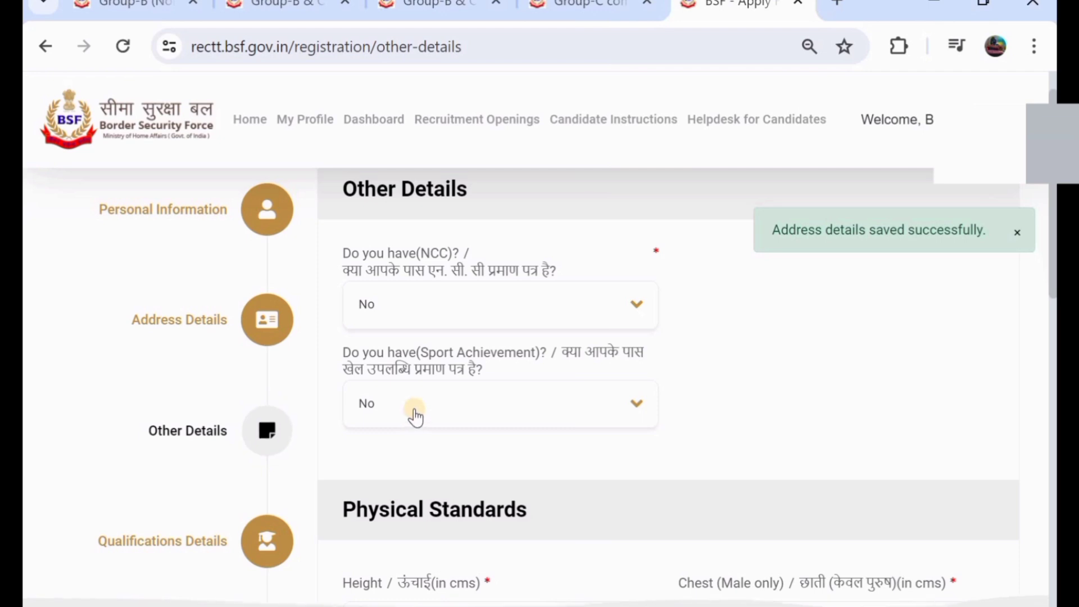
{"action": "left_click", "coordinate": [416, 416]}
{"action": "left_click", "coordinate": [422, 495]}
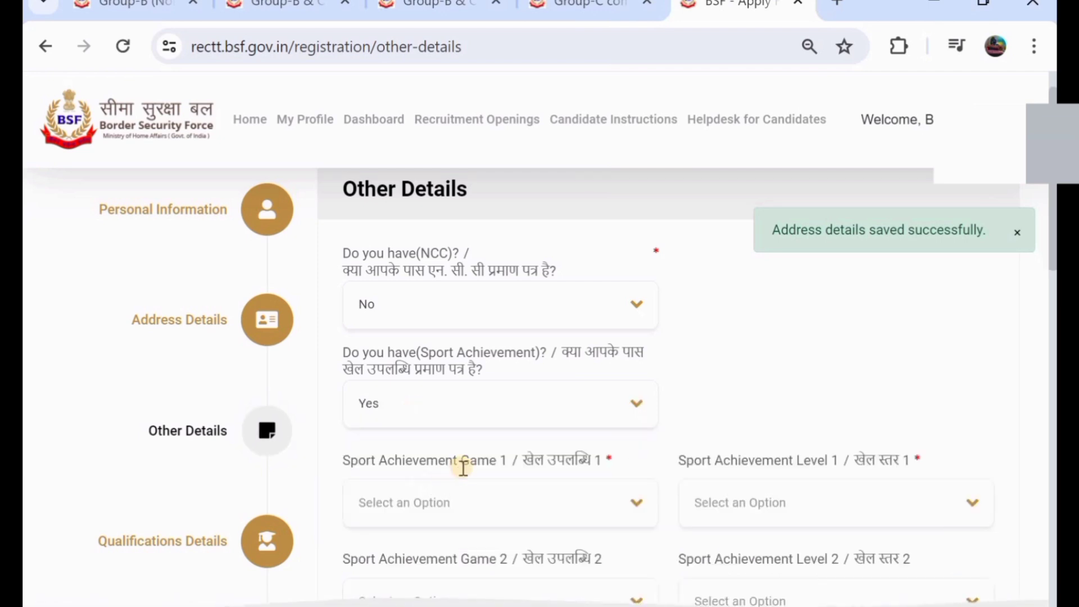
{"action": "left_click", "coordinate": [517, 405]}
{"action": "left_click", "coordinate": [525, 531]}
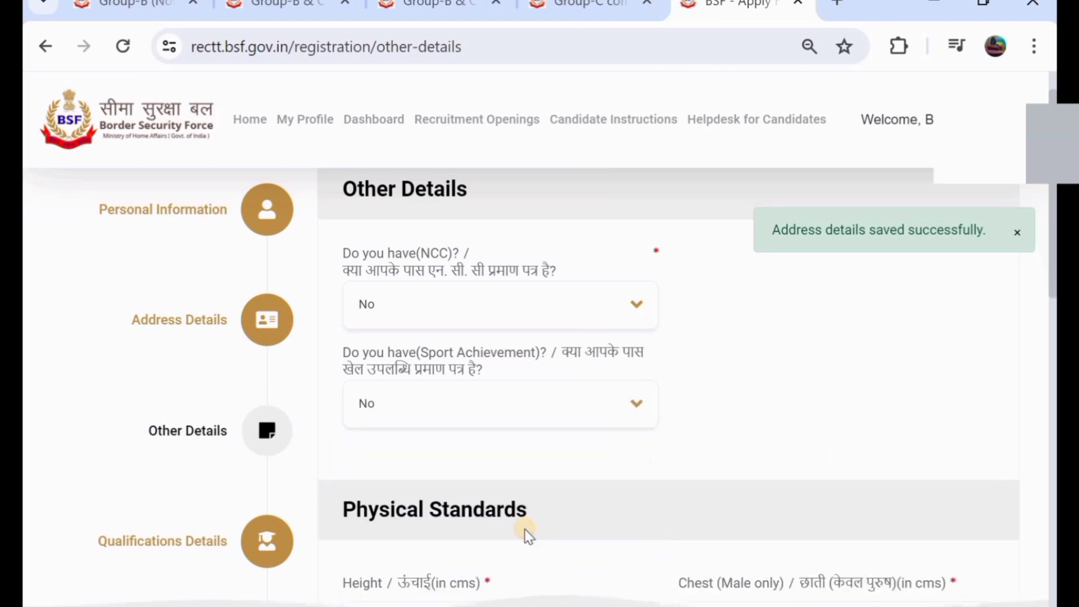
{"action": "scroll", "coordinate": [526, 532], "scroll_direction": "down", "scroll_amount": 5}
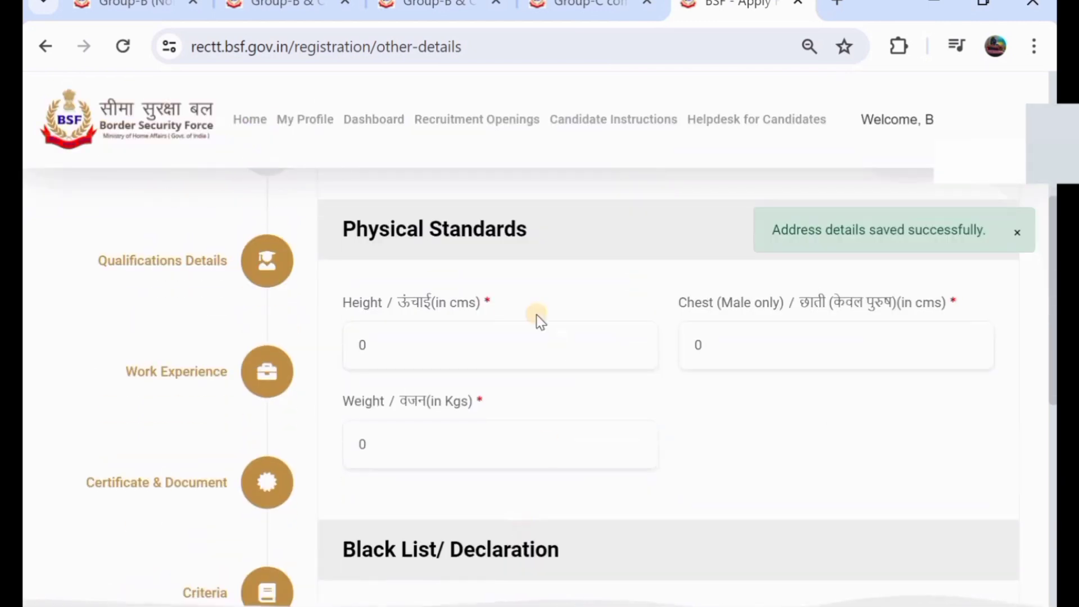
- Enter height 173 cm, chest 83 cm (replacing the default 0) and weight 73 kg
{"action": "left_click", "coordinate": [454, 357]}
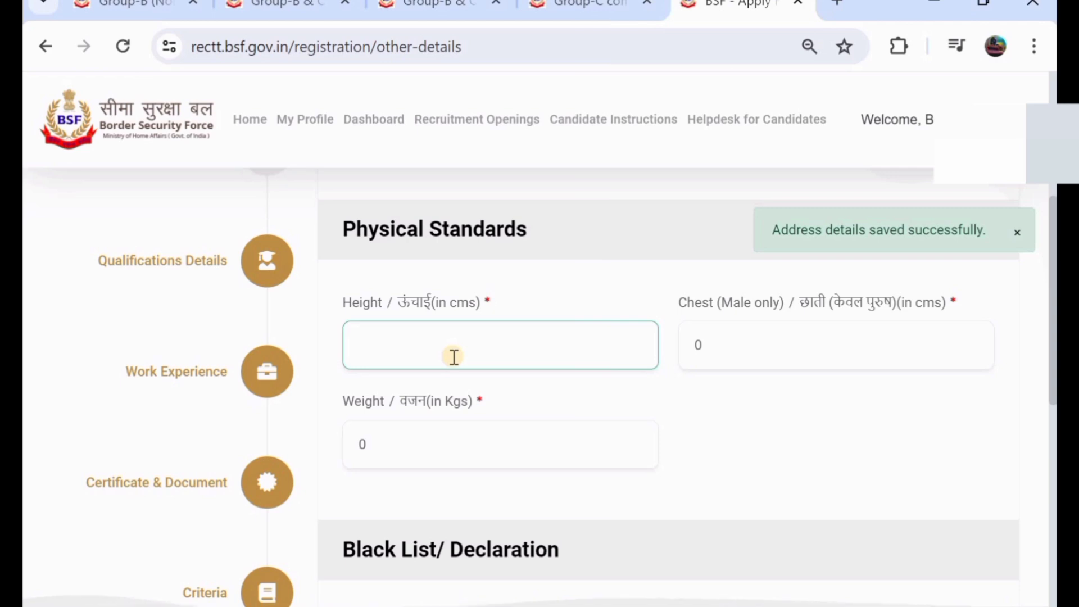
{"action": "type", "text": "173"}
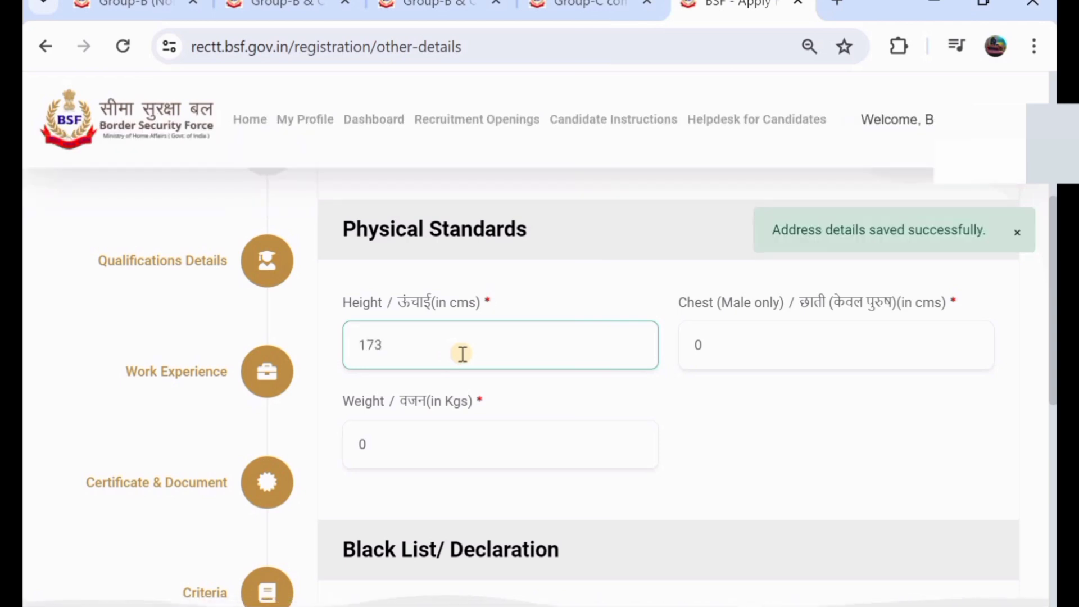
{"action": "left_click", "coordinate": [736, 349]}
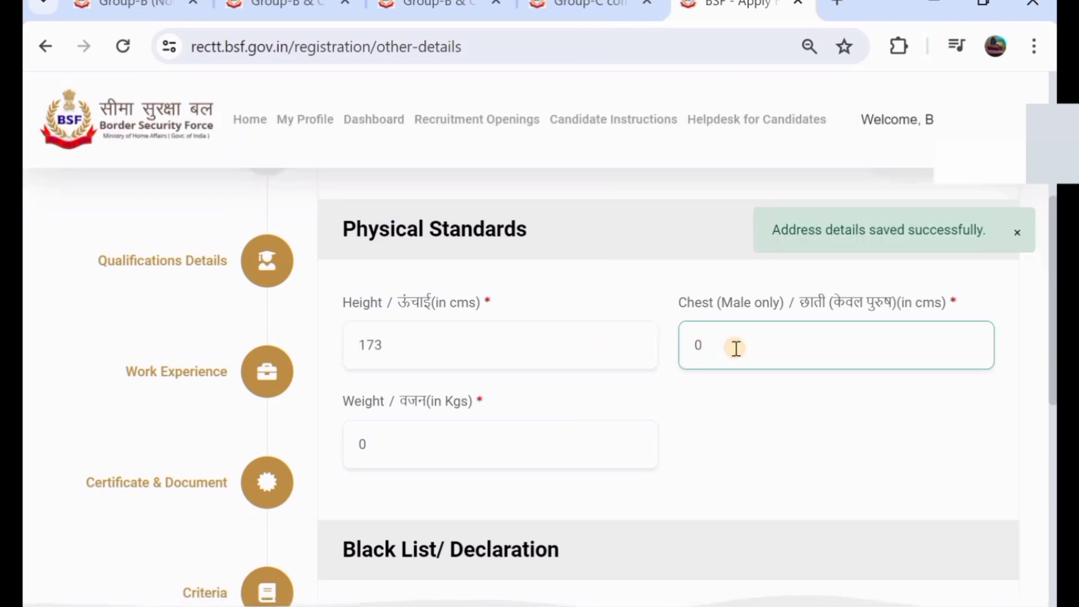
{"action": "key", "text": "BackSpace"}
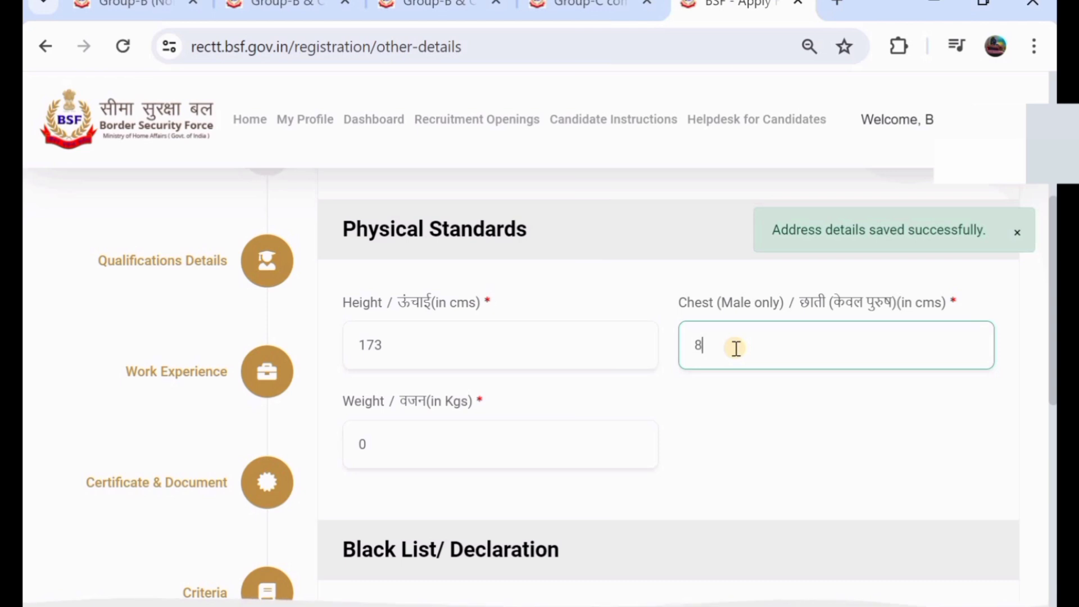
{"action": "type", "text": "83"}
{"action": "left_click", "coordinate": [493, 434]}
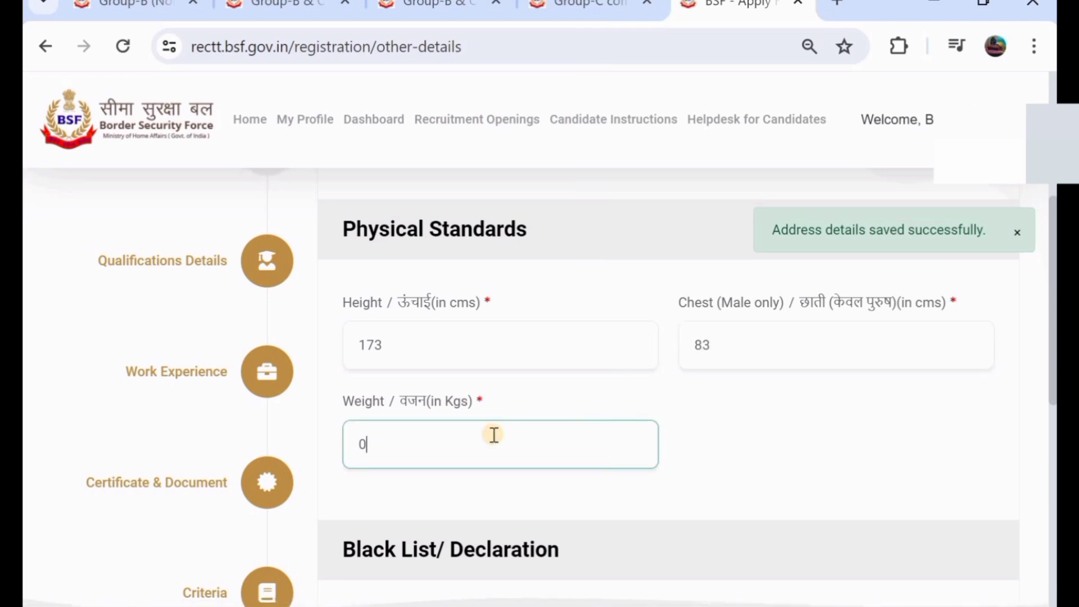
{"action": "type", "text": "7"}
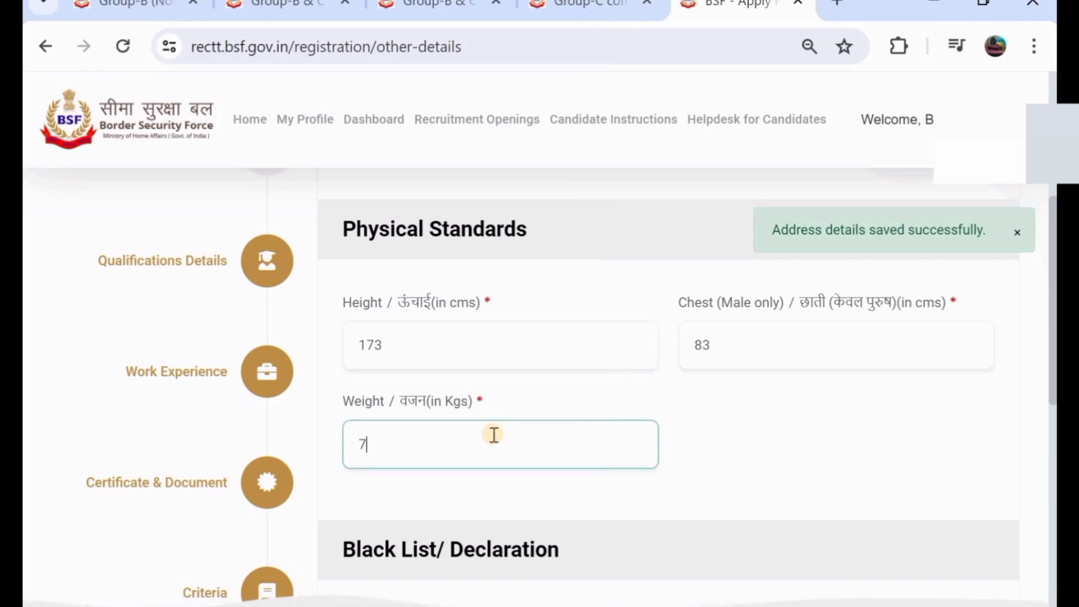
{"action": "type", "text": "3"}
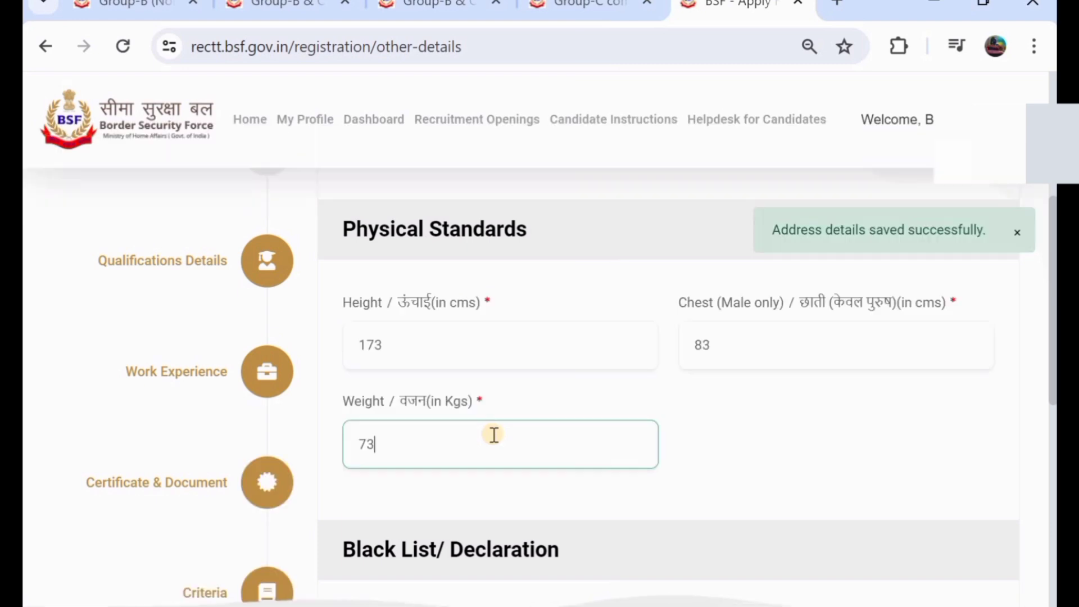
{"action": "scroll", "coordinate": [494, 438], "scroll_direction": "down", "scroll_amount": 4}
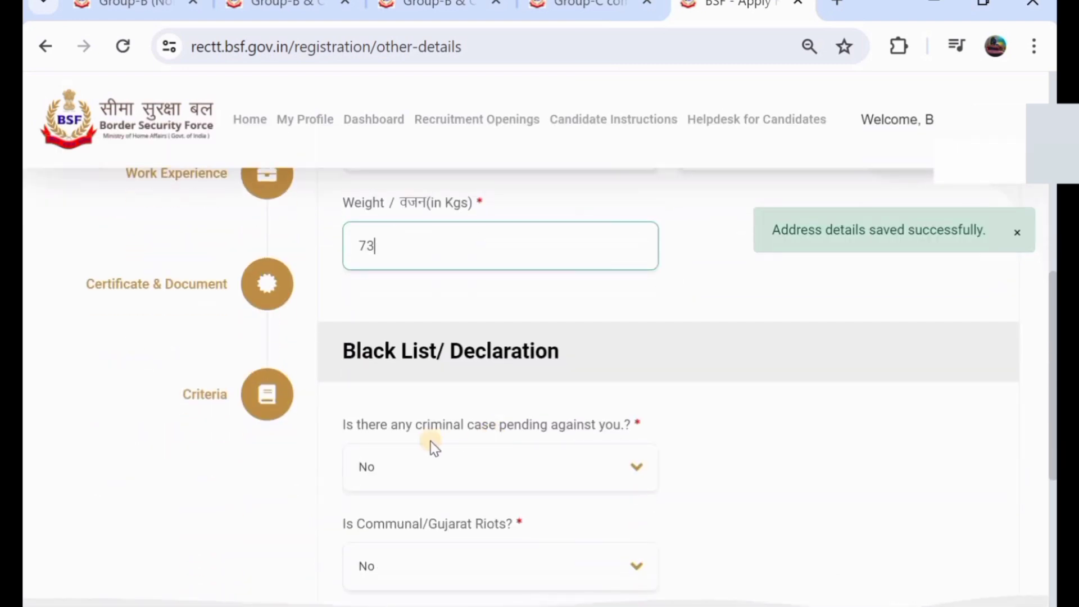
- Answer No to the pending criminal case and Communal/Gujarat Riots questions
{"action": "left_click", "coordinate": [467, 476]}
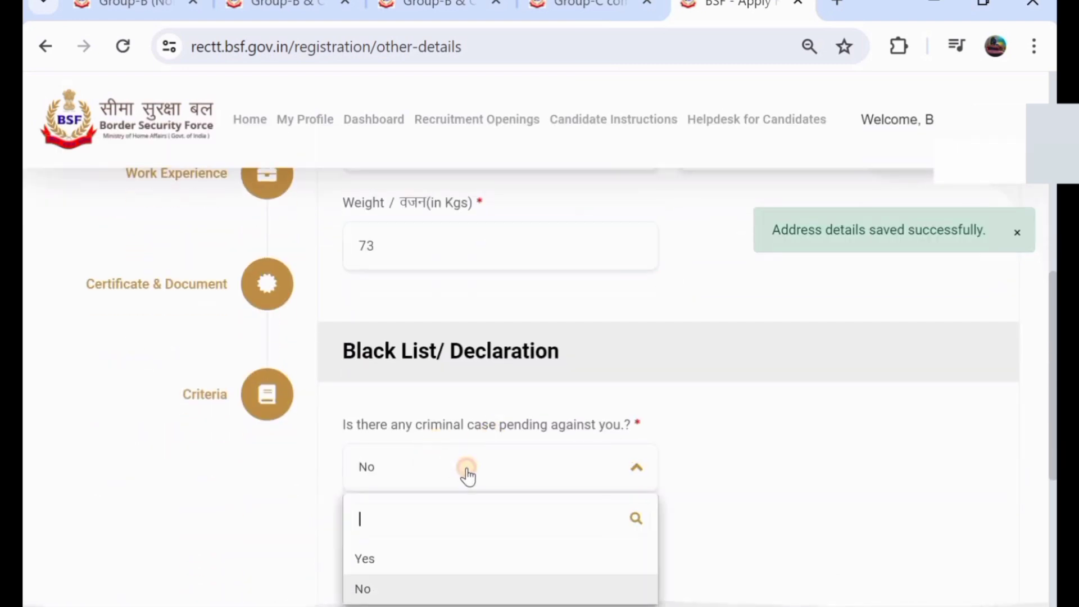
{"action": "left_click", "coordinate": [448, 587]}
{"action": "scroll", "coordinate": [449, 585], "scroll_direction": "down", "scroll_amount": 1}
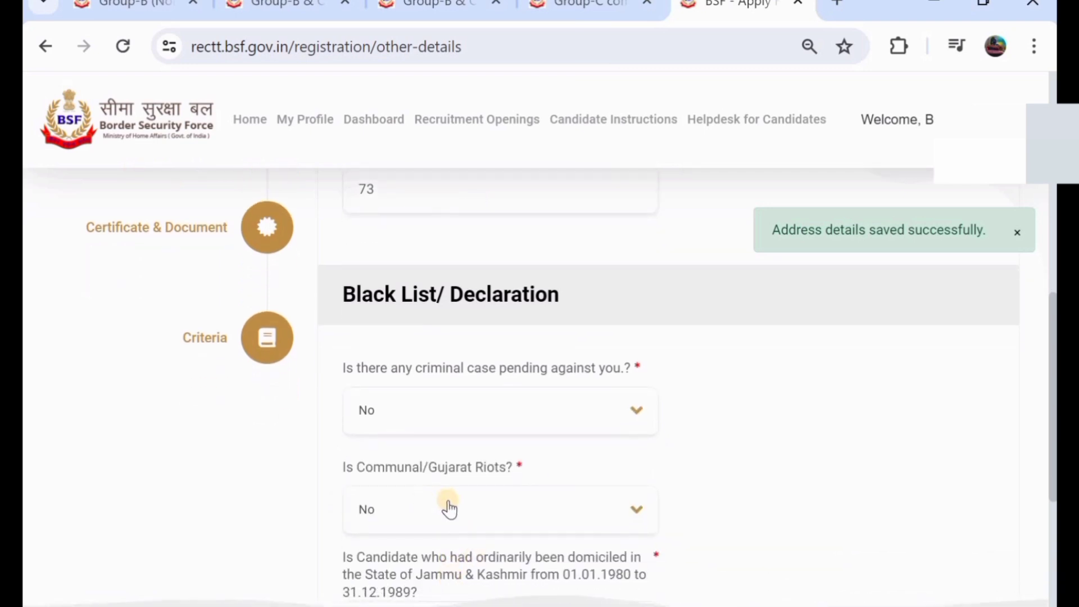
{"action": "scroll", "coordinate": [450, 509], "scroll_direction": "down", "scroll_amount": 1}
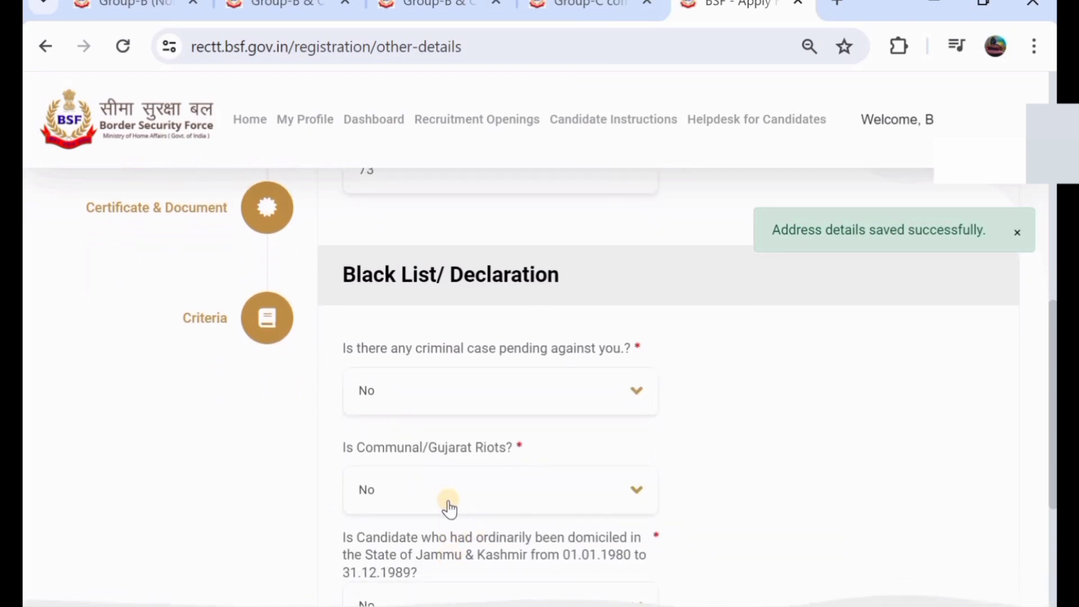
{"action": "left_click", "coordinate": [448, 508]}
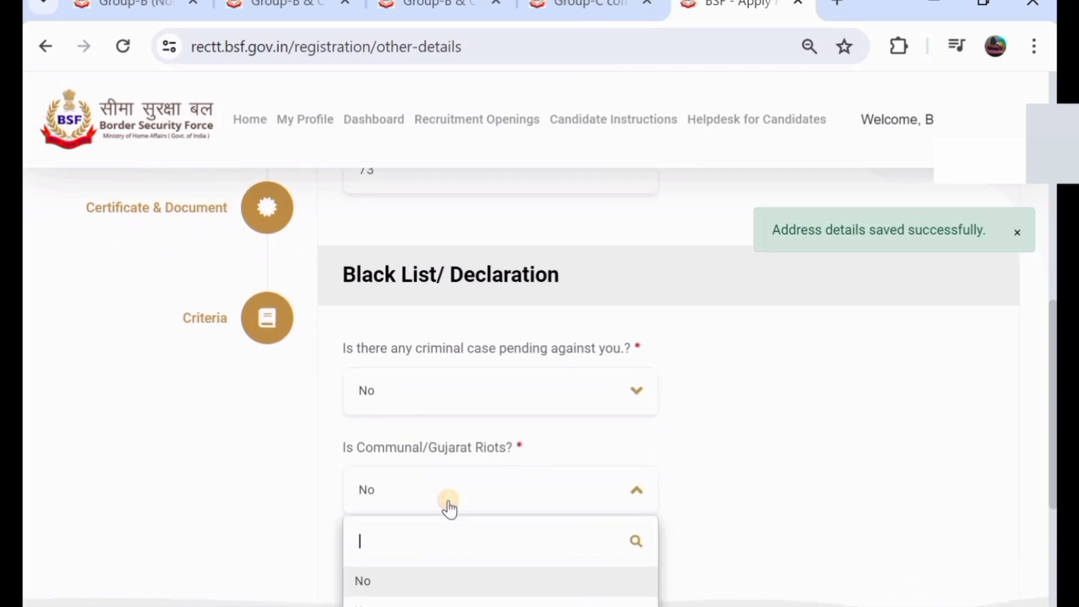
{"action": "left_click", "coordinate": [451, 587]}
- Set the Jammu & Kashmir domicile answer to No and save the other details
{"action": "scroll", "coordinate": [493, 549], "scroll_direction": "down", "scroll_amount": 1}
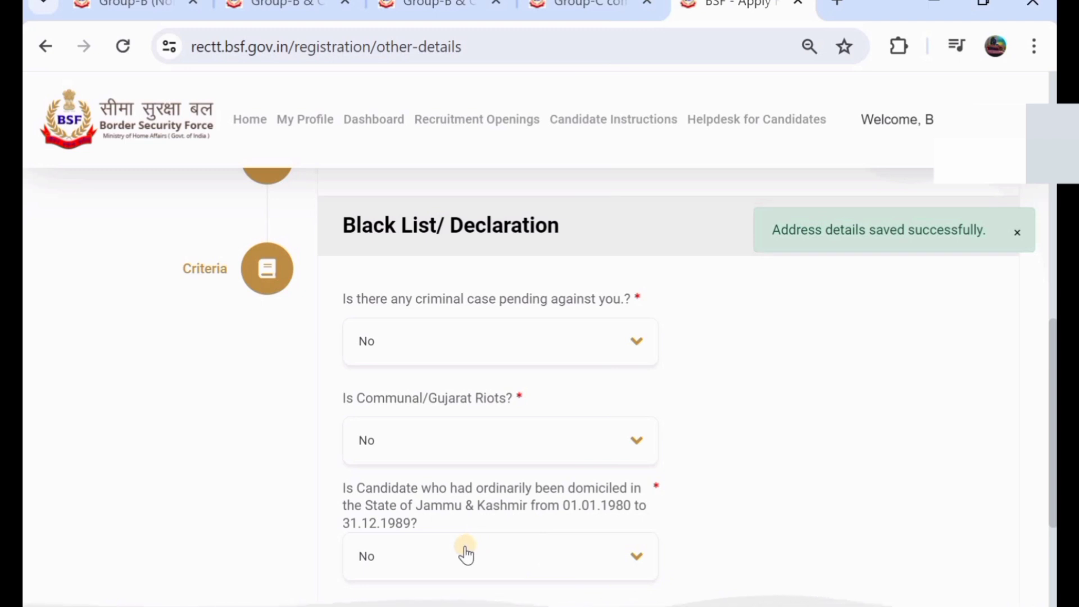
{"action": "left_click", "coordinate": [466, 554]}
{"action": "scroll", "coordinate": [541, 436], "scroll_direction": "down", "scroll_amount": 2}
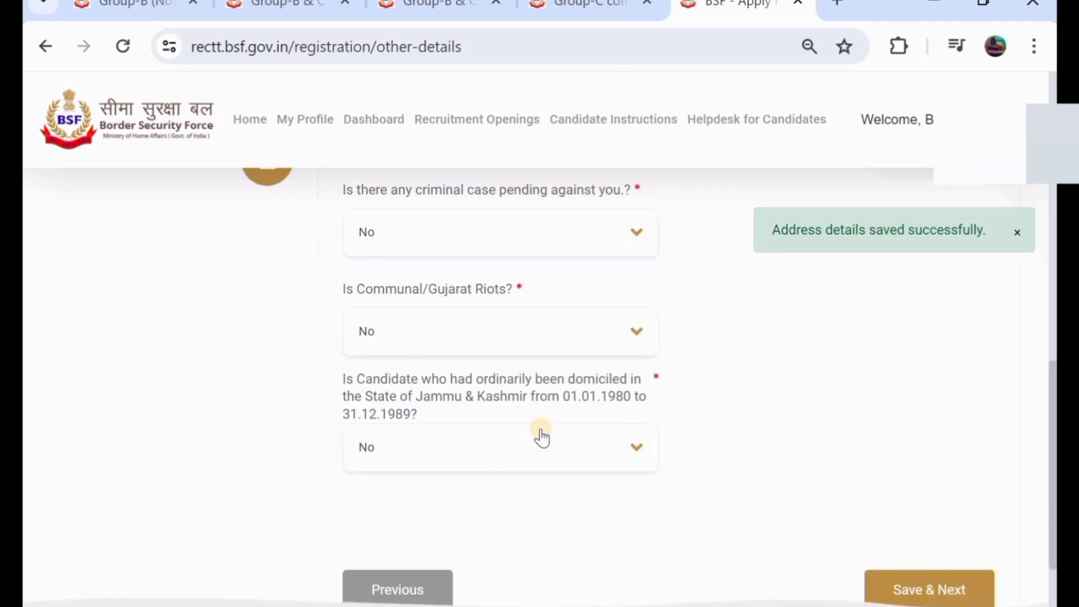
{"action": "left_click", "coordinate": [542, 433]}
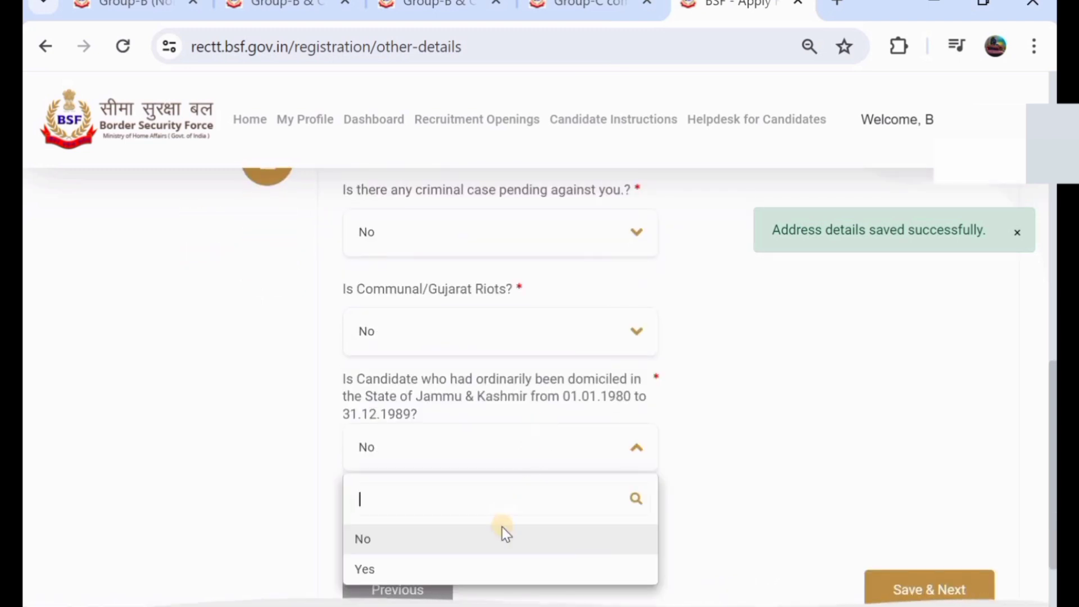
{"action": "left_click", "coordinate": [540, 571]}
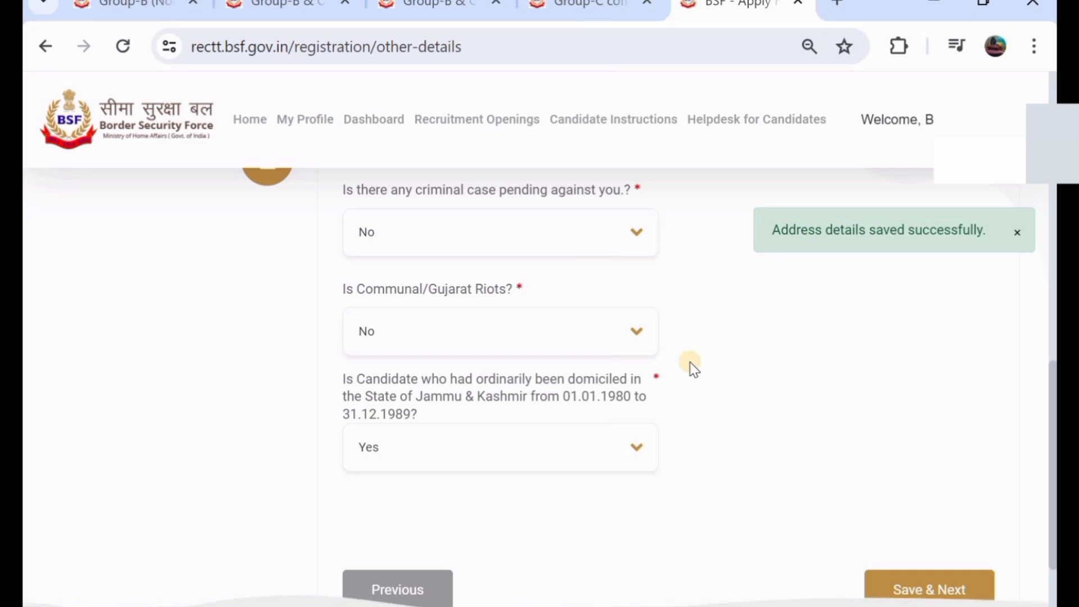
{"action": "left_click", "coordinate": [537, 445]}
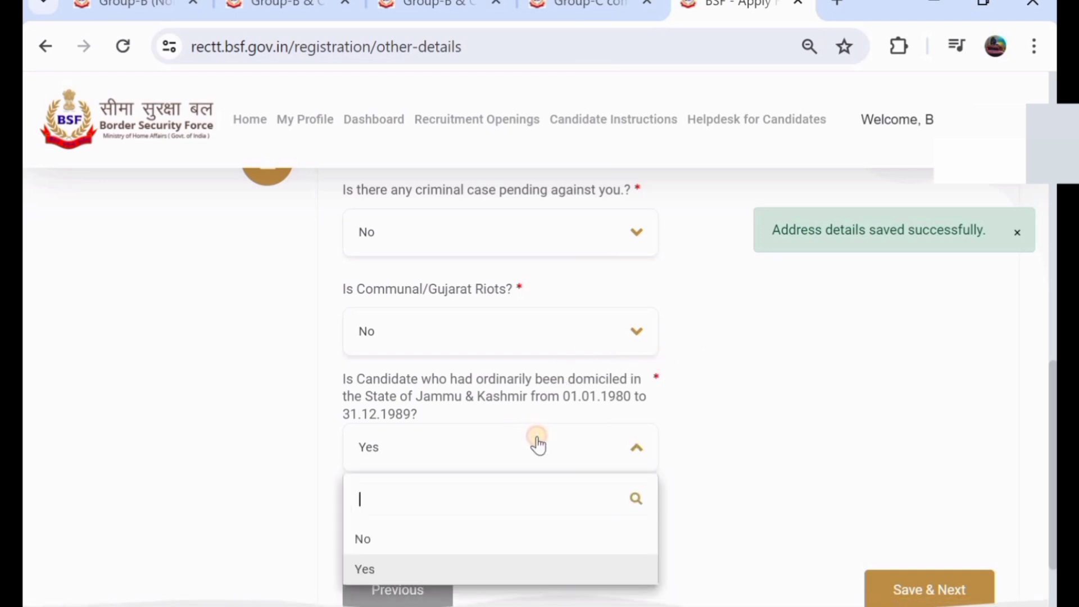
{"action": "left_click", "coordinate": [534, 538]}
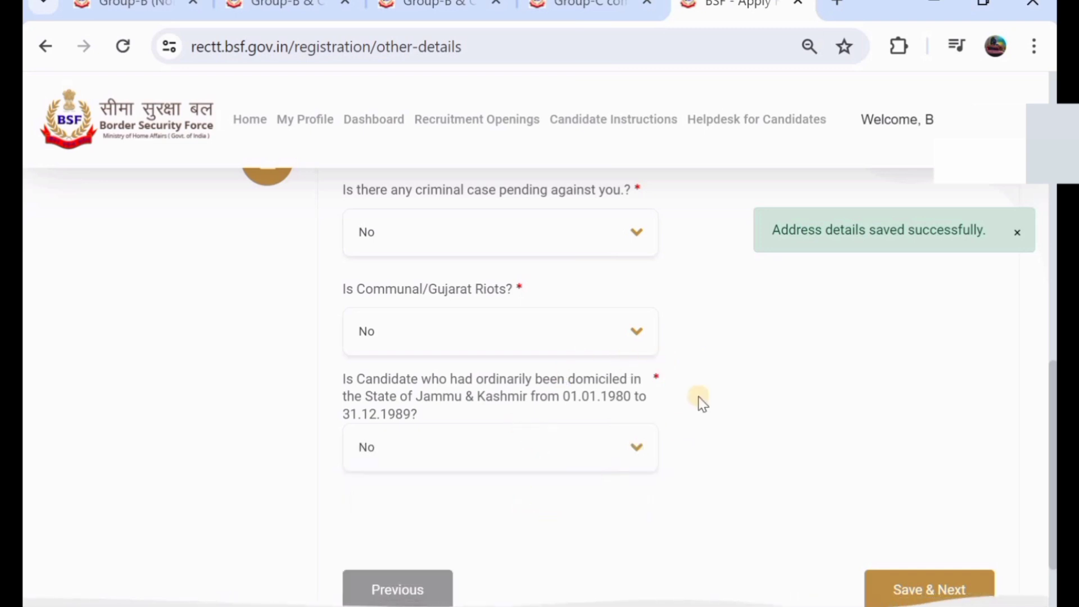
{"action": "scroll", "coordinate": [702, 404], "scroll_direction": "up", "scroll_amount": 2}
{"action": "scroll", "coordinate": [699, 400], "scroll_direction": "down", "scroll_amount": 4}
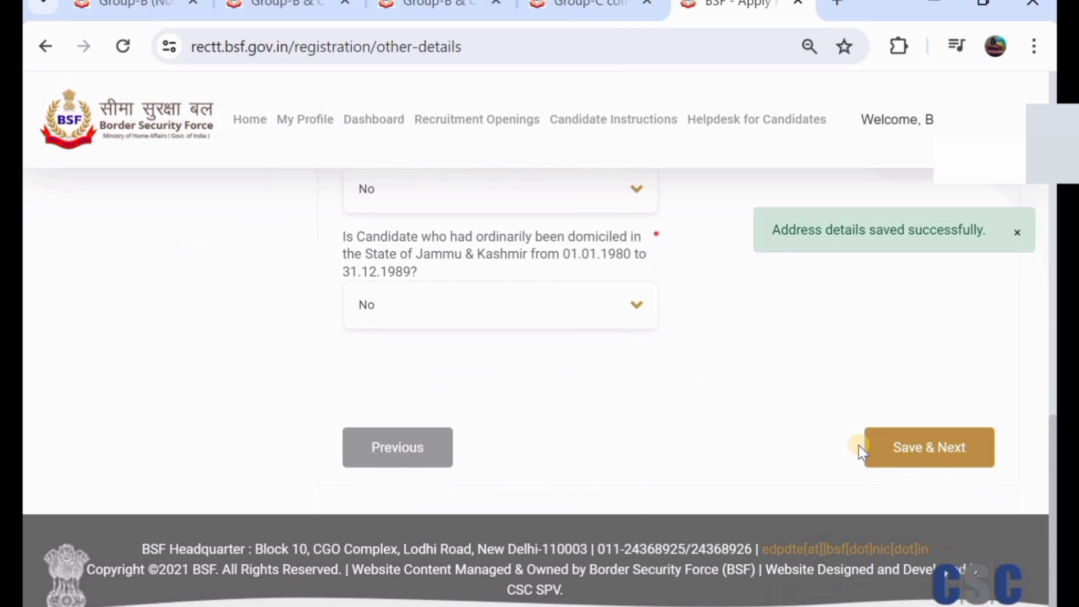
{"action": "left_click", "coordinate": [911, 461]}
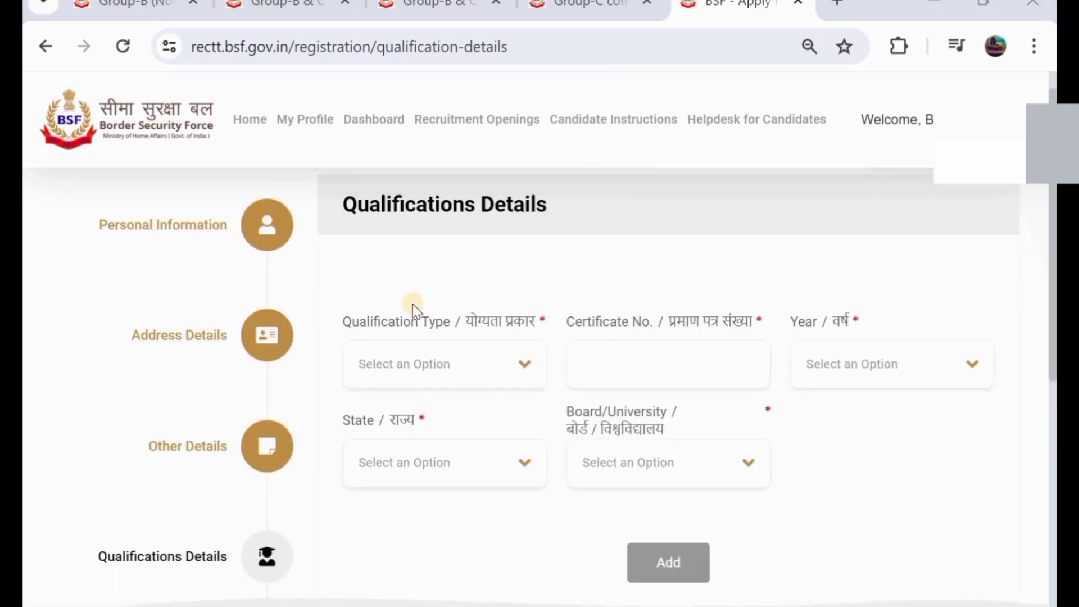
- Choose SSC/Matric/High School, enter its certificate number and set passing year 2017
{"action": "left_click", "coordinate": [408, 374]}
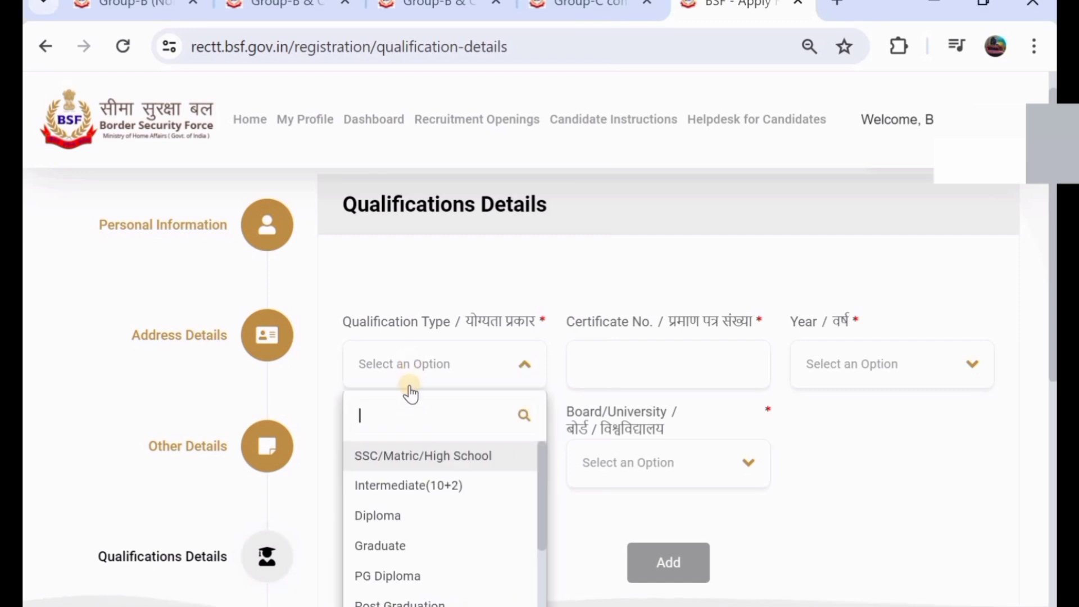
{"action": "left_click", "coordinate": [427, 457]}
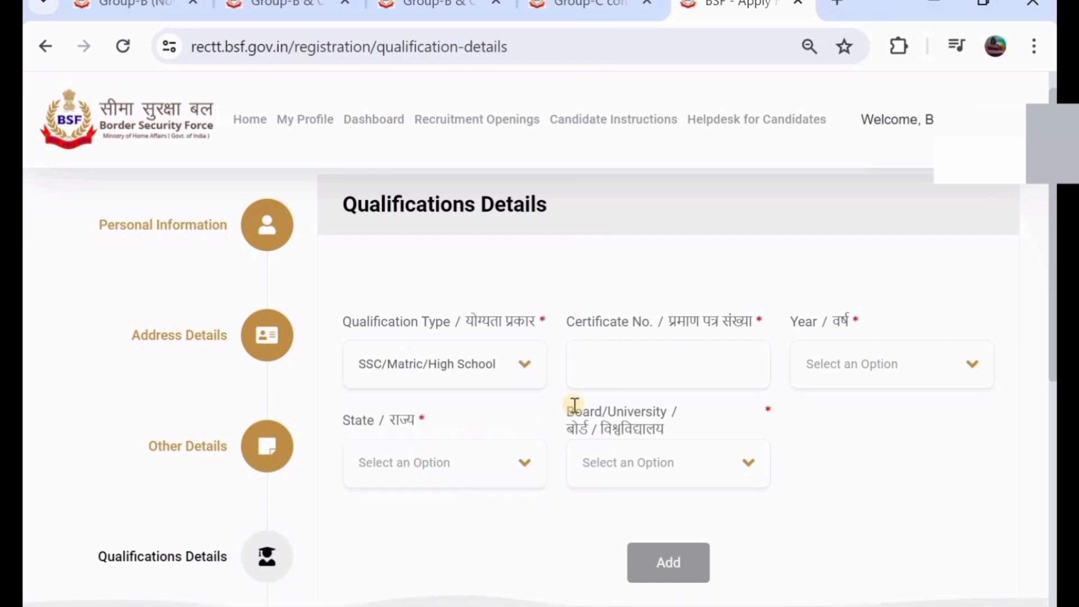
{"action": "left_click", "coordinate": [629, 373]}
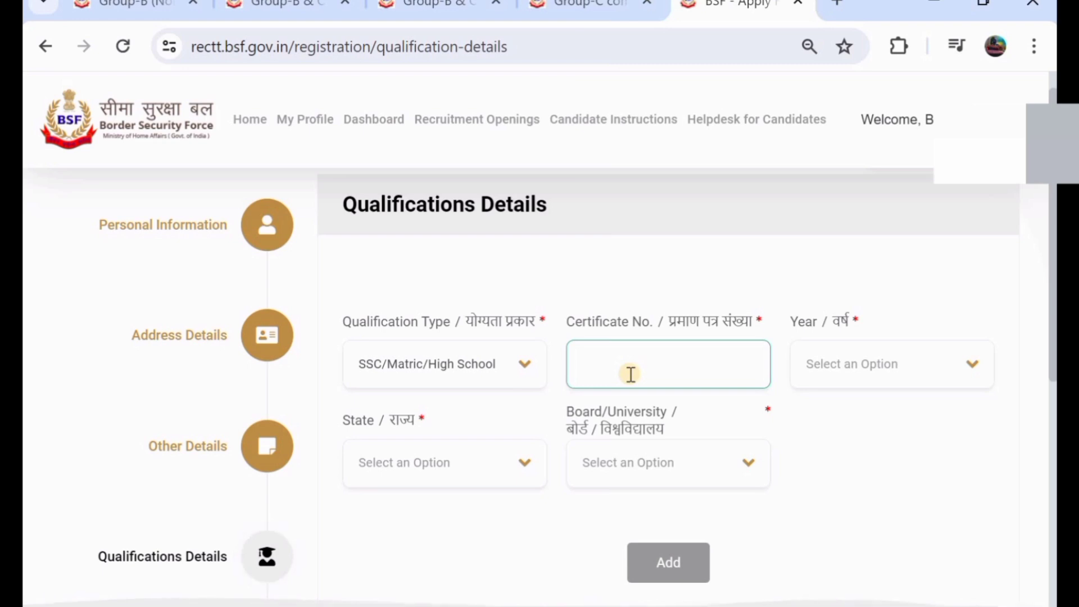
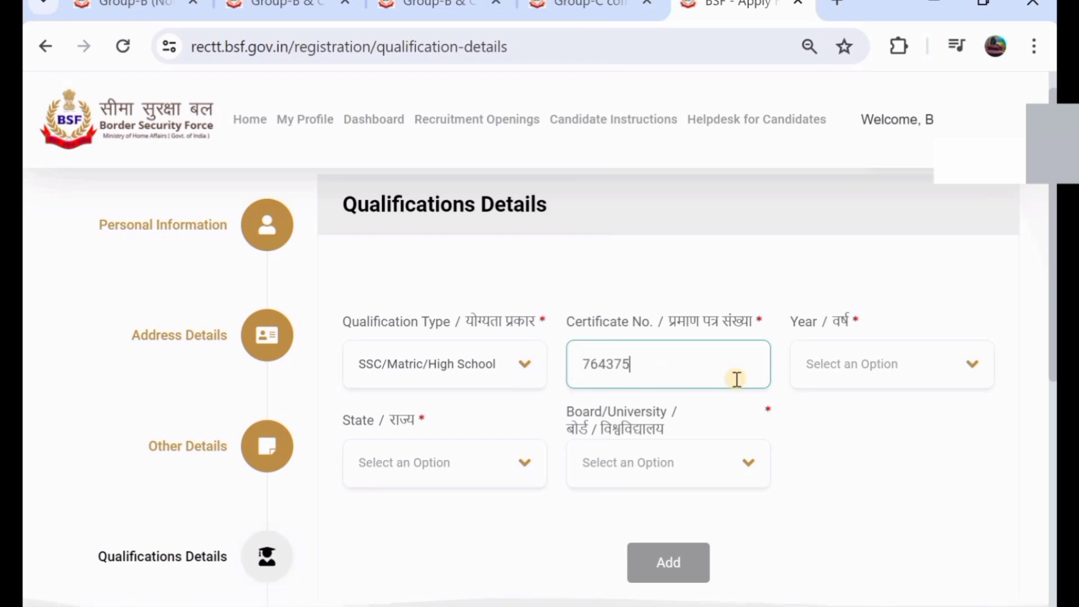
{"action": "left_click", "coordinate": [826, 374]}
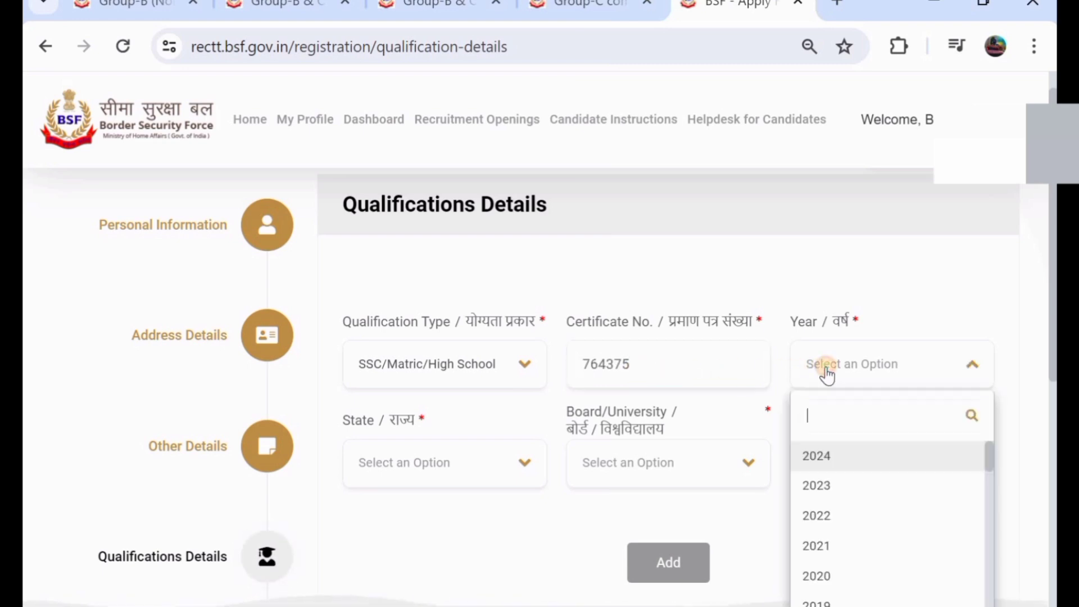
{"action": "scroll", "coordinate": [862, 513], "scroll_direction": "down", "scroll_amount": 3}
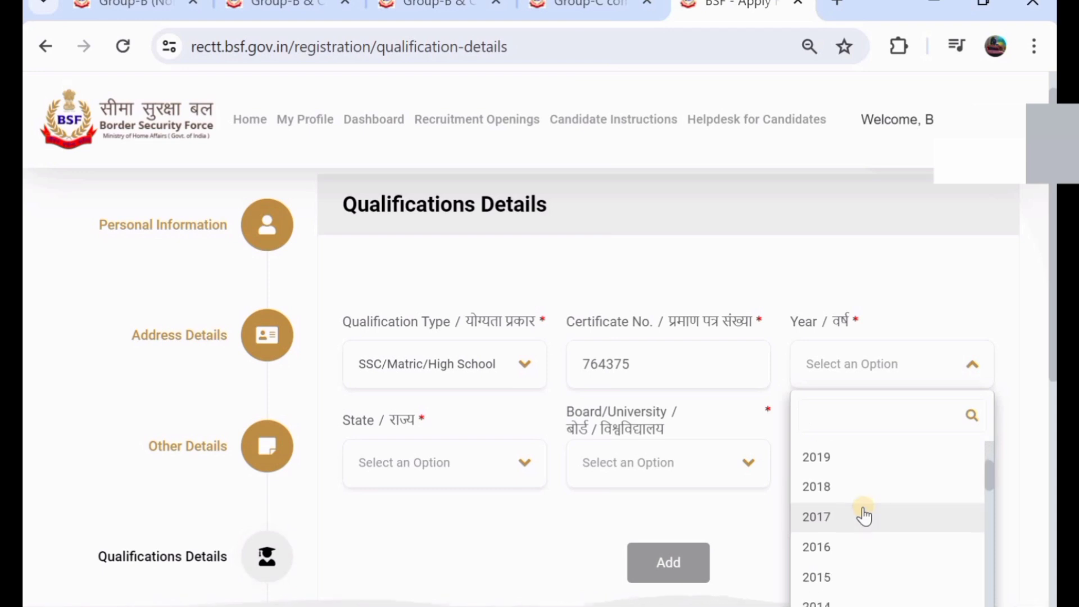
{"action": "left_click", "coordinate": [864, 515]}
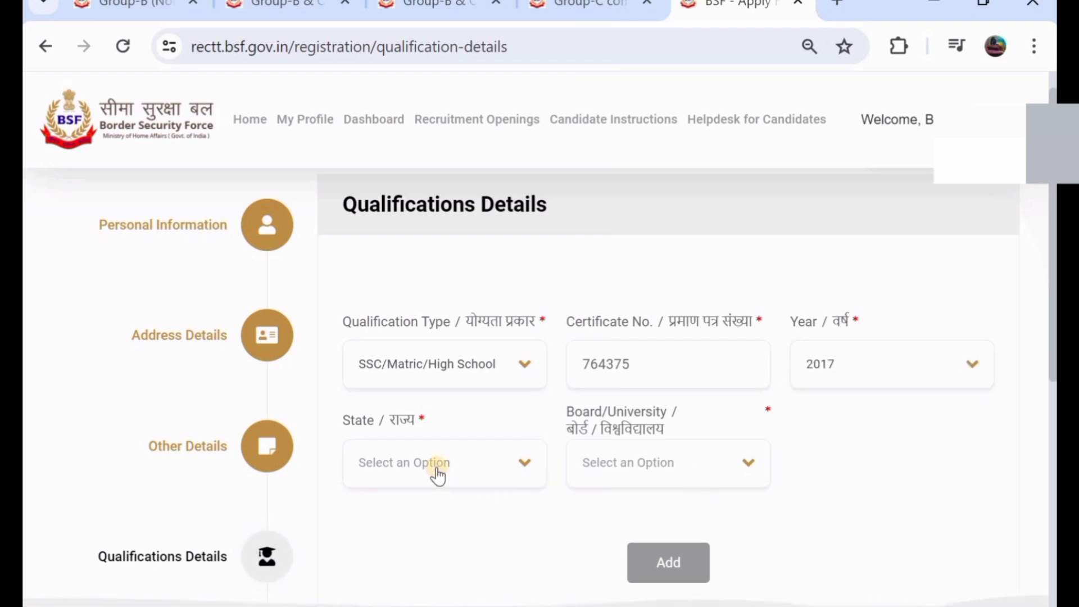
- Set state TELANGANA and board State Board, then add the SSC row to the table
{"action": "scroll", "coordinate": [444, 356], "scroll_direction": "down", "scroll_amount": 2}
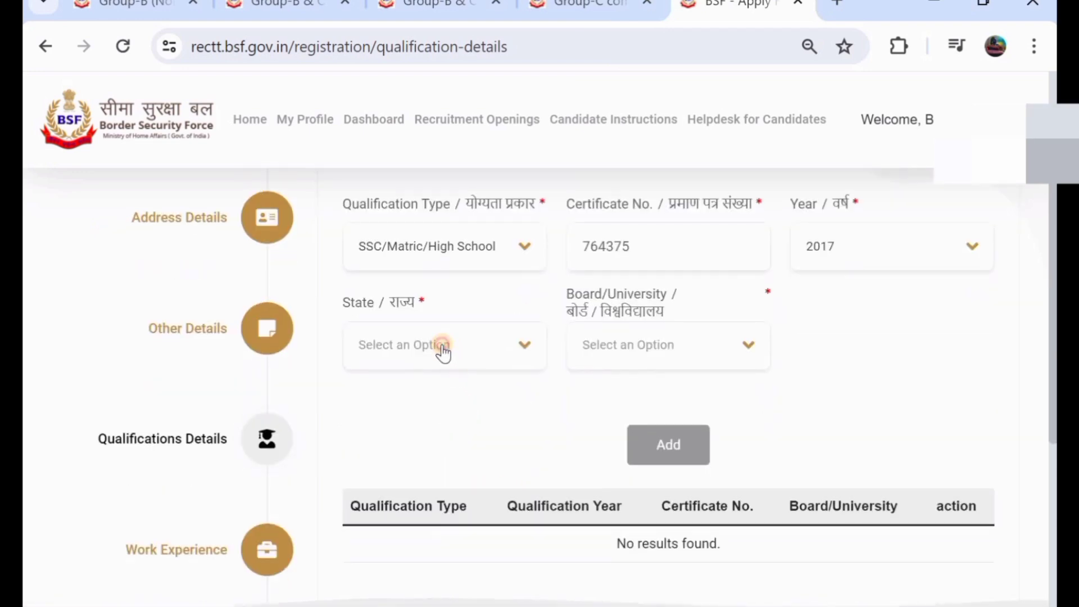
{"action": "left_click", "coordinate": [442, 346]}
{"action": "scroll", "coordinate": [397, 511], "scroll_direction": "down", "scroll_amount": 12}
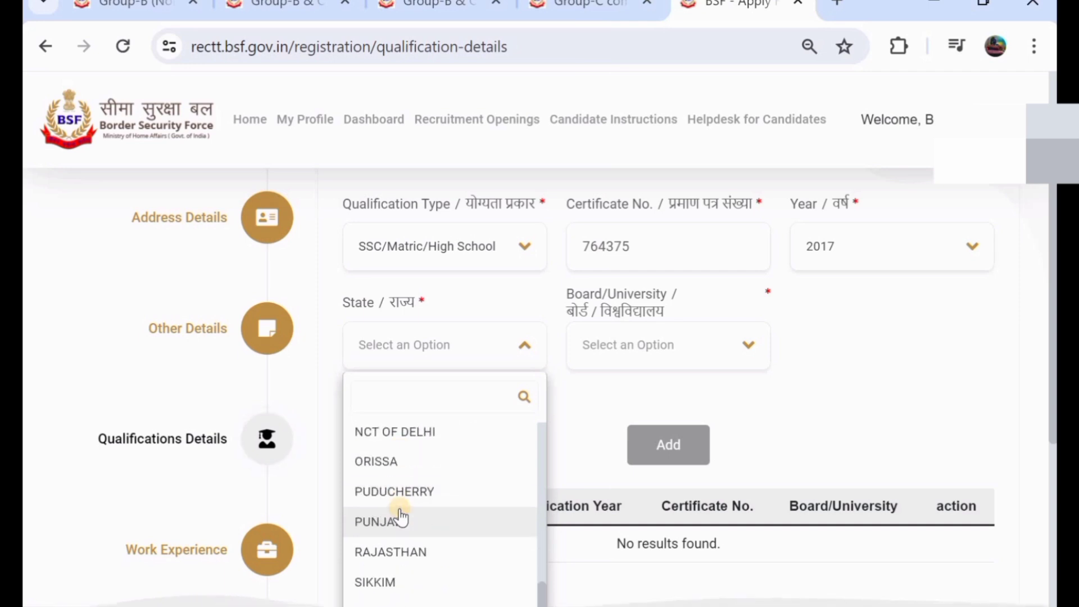
{"action": "scroll", "coordinate": [398, 513], "scroll_direction": "down", "scroll_amount": 2}
{"action": "double_click", "coordinate": [397, 513]}
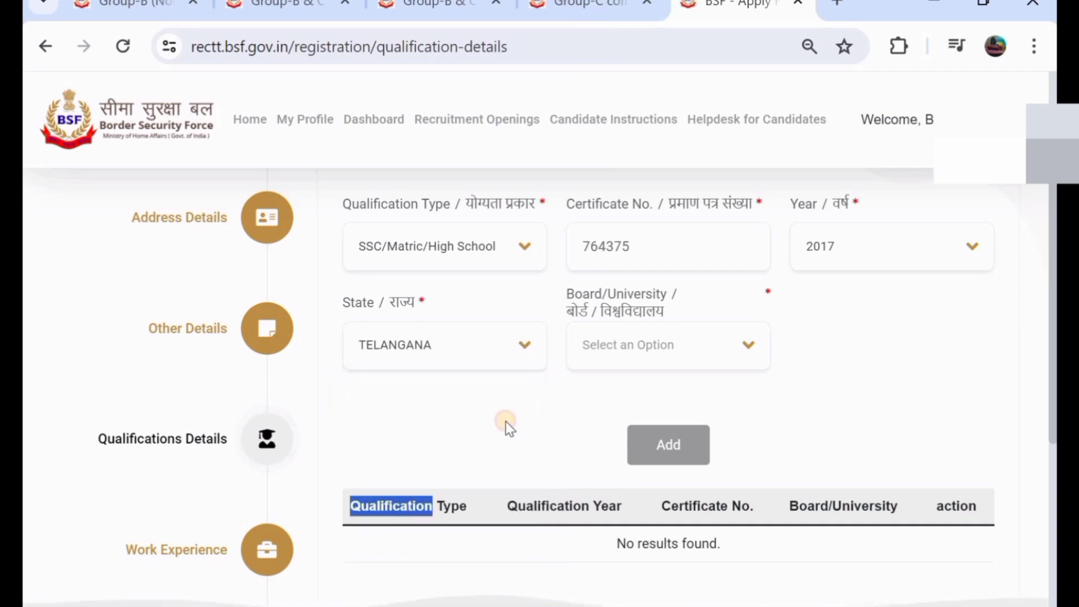
{"action": "left_click", "coordinate": [652, 346]}
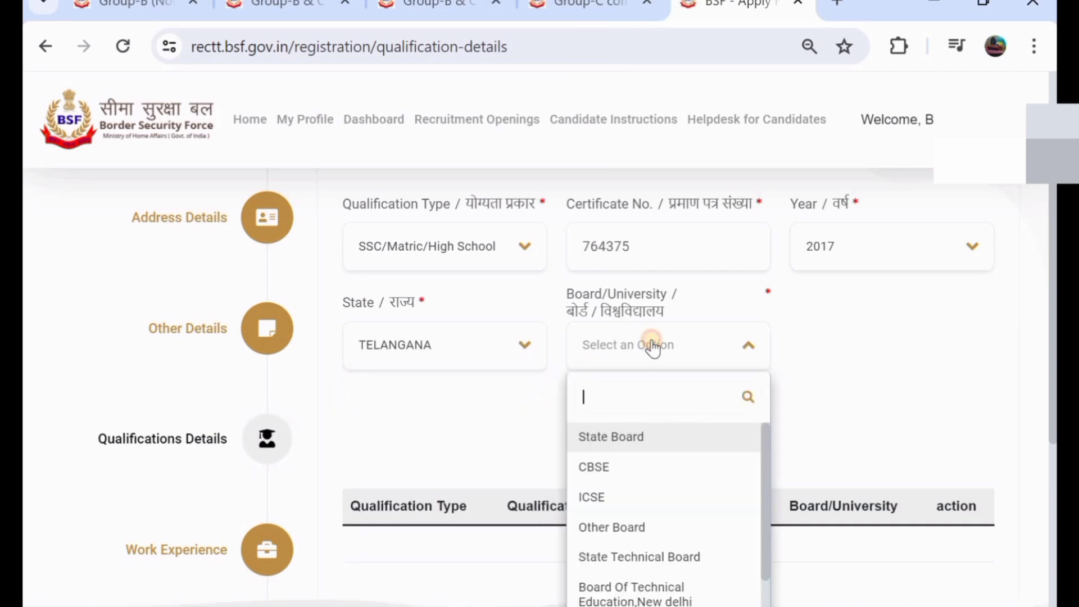
{"action": "left_click", "coordinate": [662, 444]}
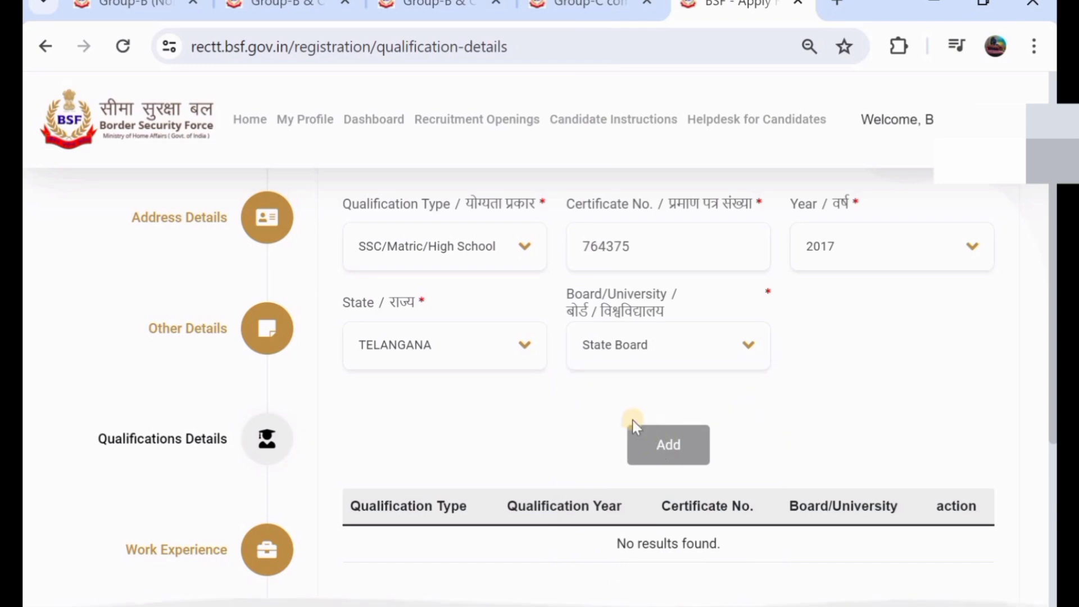
{"action": "left_click", "coordinate": [664, 447]}
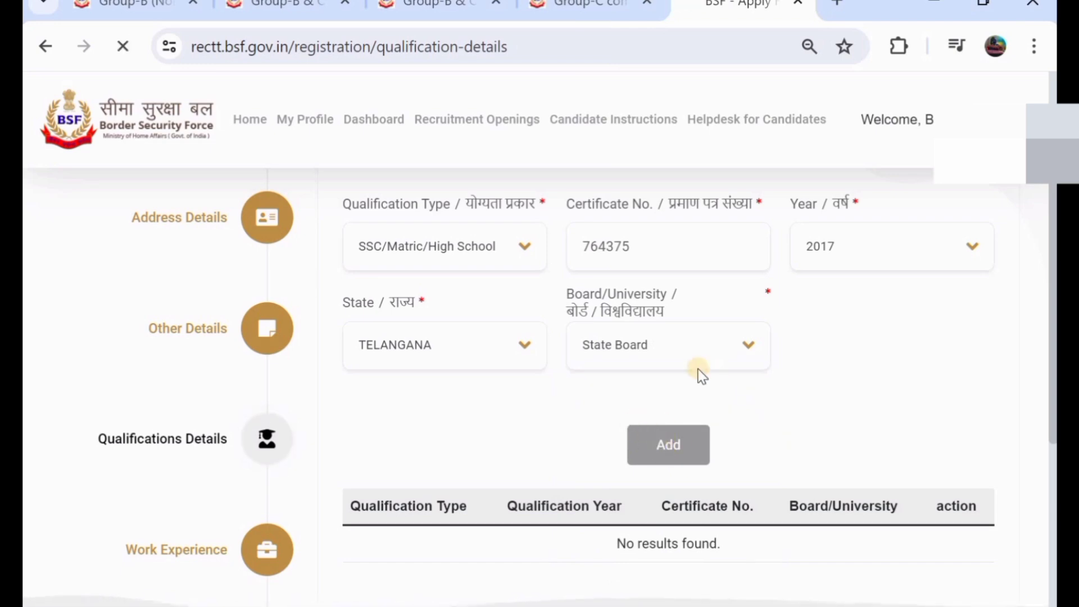
{"action": "scroll", "coordinate": [654, 374], "scroll_direction": "down", "scroll_amount": 5}
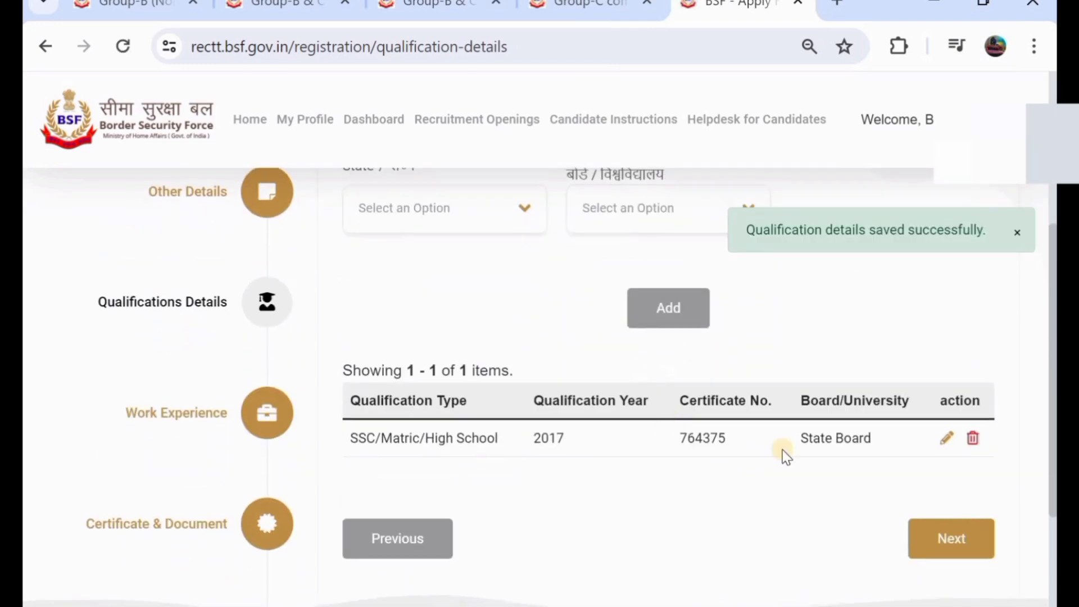
- Choose ITI as the qualification type and enter its certificate number
{"action": "scroll", "coordinate": [598, 292], "scroll_direction": "up", "scroll_amount": 3}
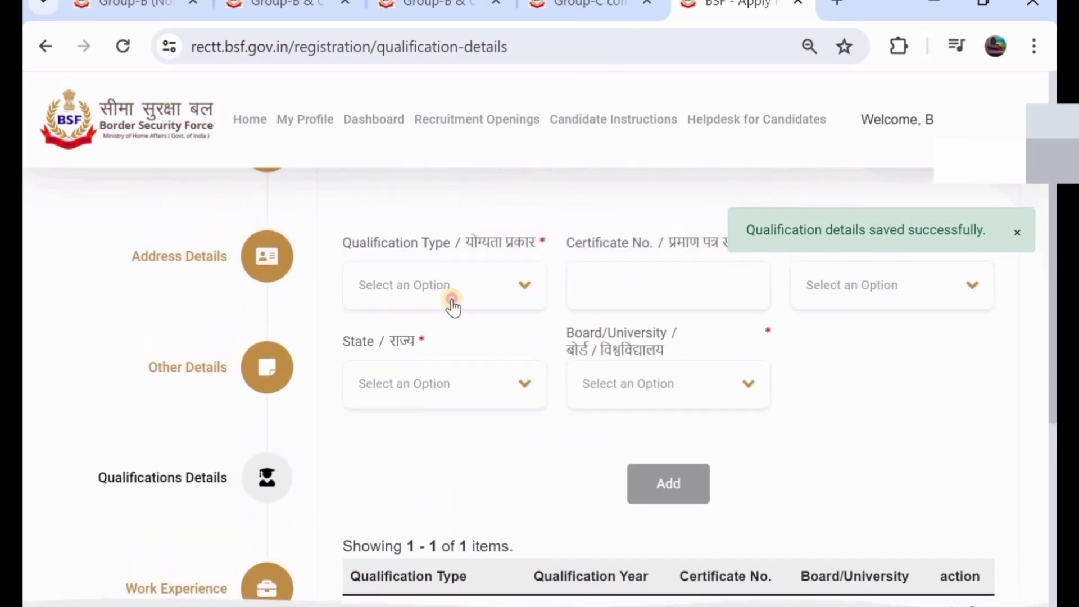
{"action": "left_click", "coordinate": [452, 306]}
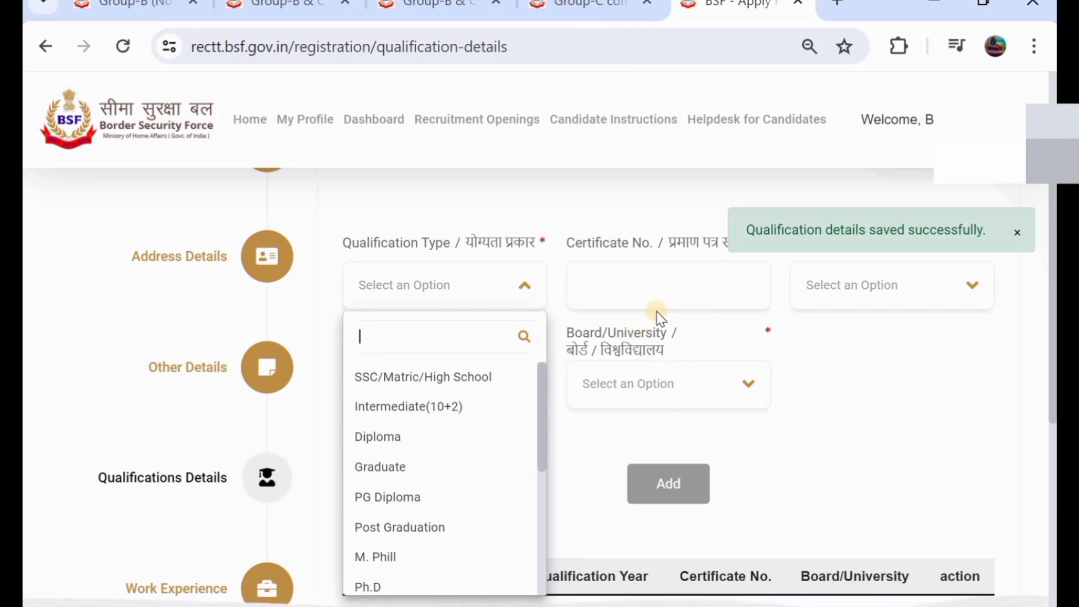
{"action": "left_click", "coordinate": [828, 354]}
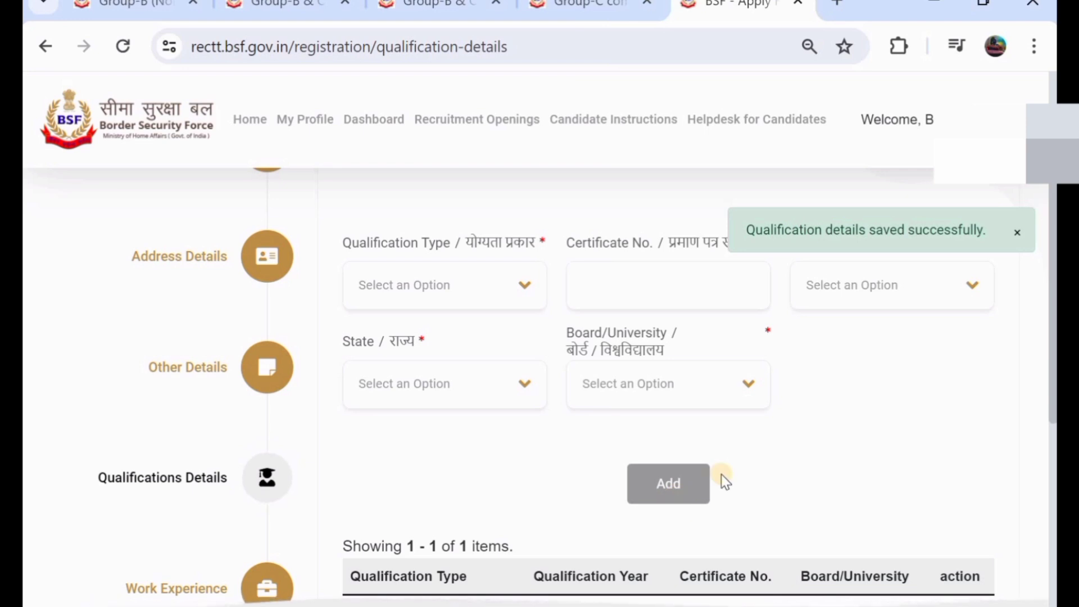
{"action": "left_click", "coordinate": [444, 287]}
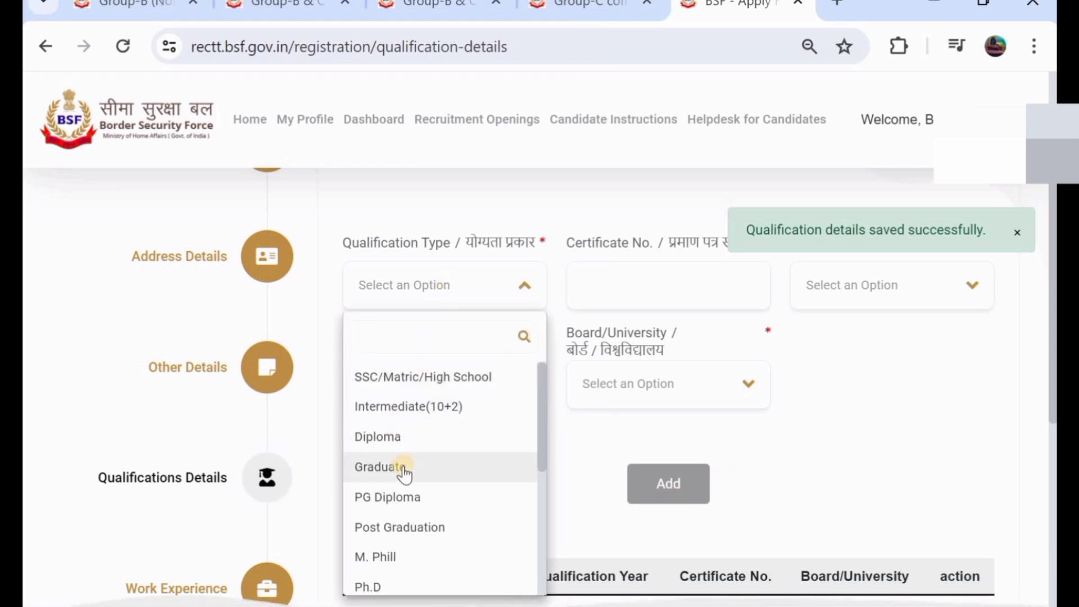
{"action": "scroll", "coordinate": [404, 475], "scroll_direction": "down", "scroll_amount": 5}
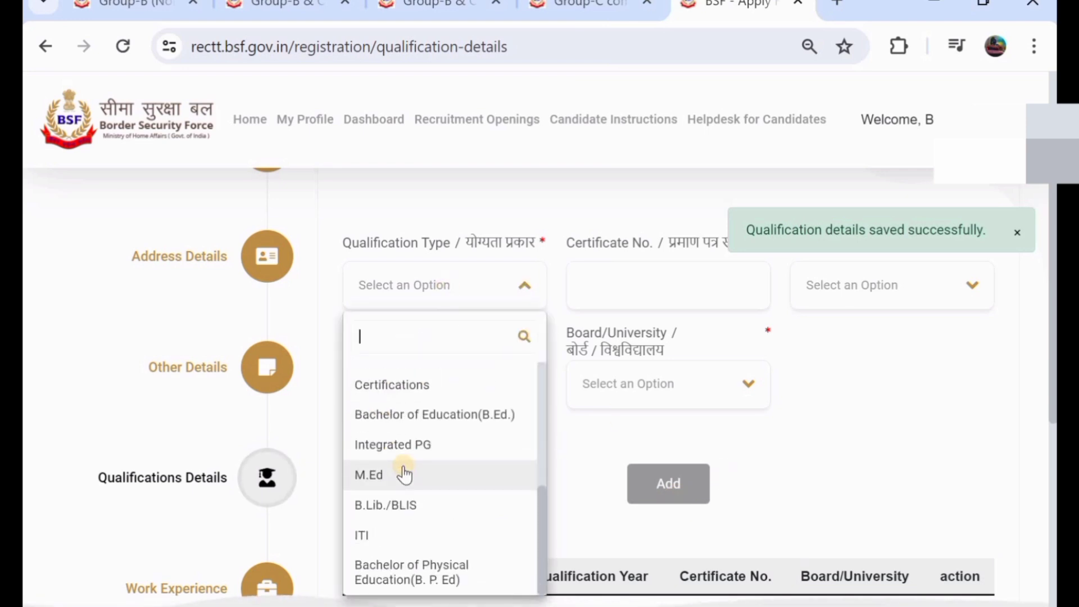
{"action": "left_click", "coordinate": [404, 536]}
{"action": "scroll", "coordinate": [621, 320], "scroll_direction": "up", "scroll_amount": 1}
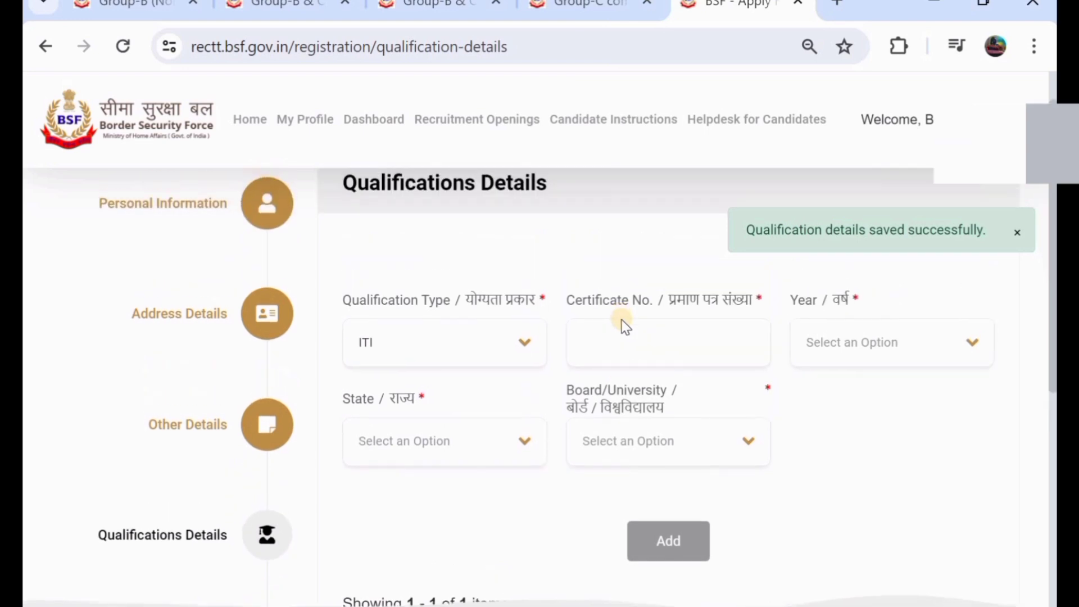
{"action": "left_click", "coordinate": [633, 343]}
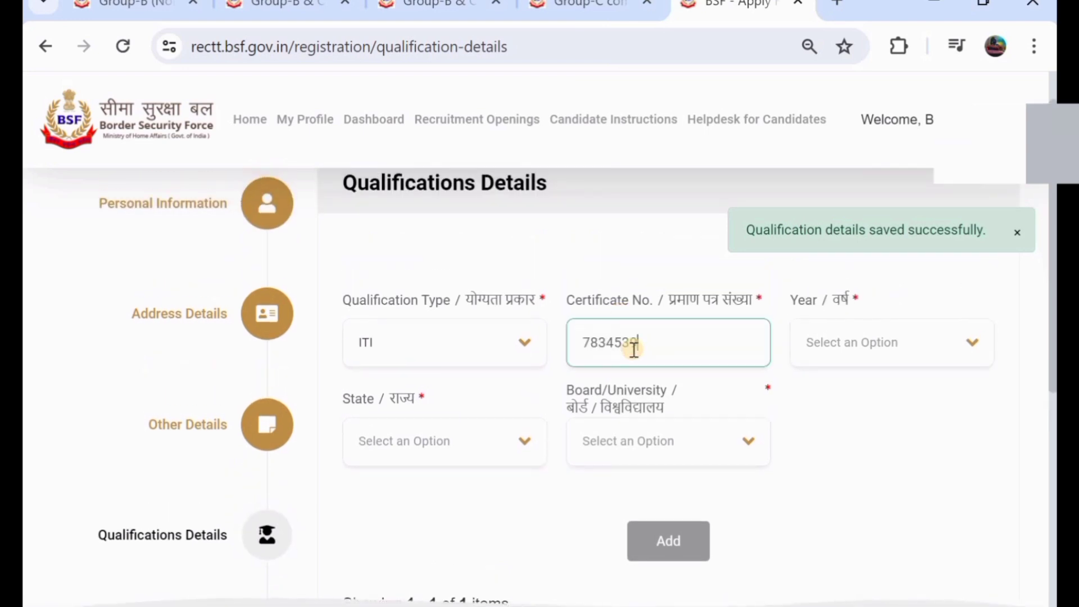
- Set the ITI passing year to 2022 and the state to TELANGANA
{"action": "left_click", "coordinate": [851, 342]}
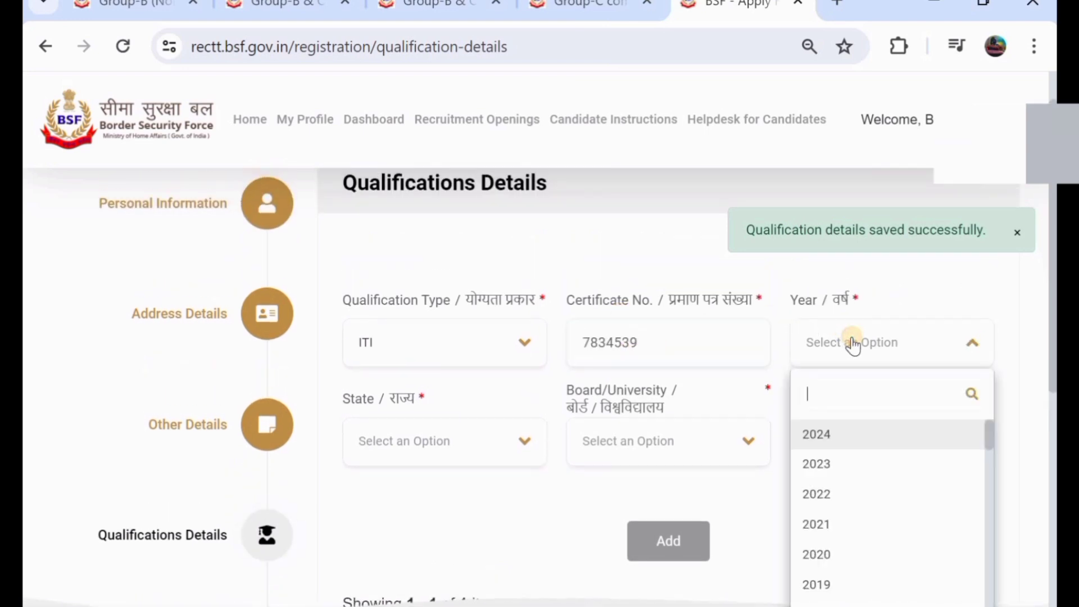
{"action": "left_click", "coordinate": [848, 494]}
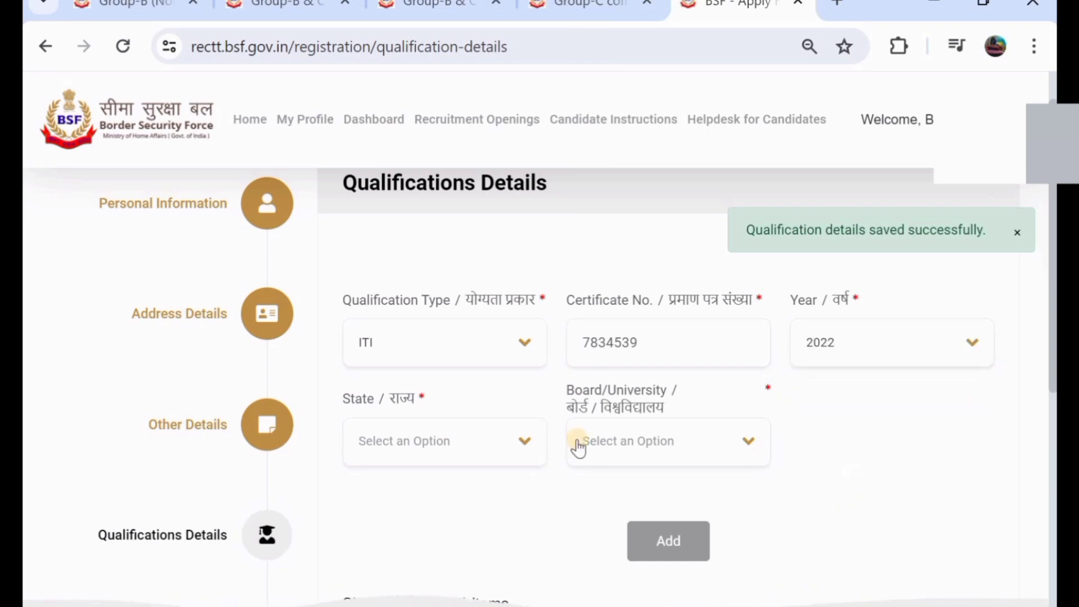
{"action": "left_click", "coordinate": [453, 456]}
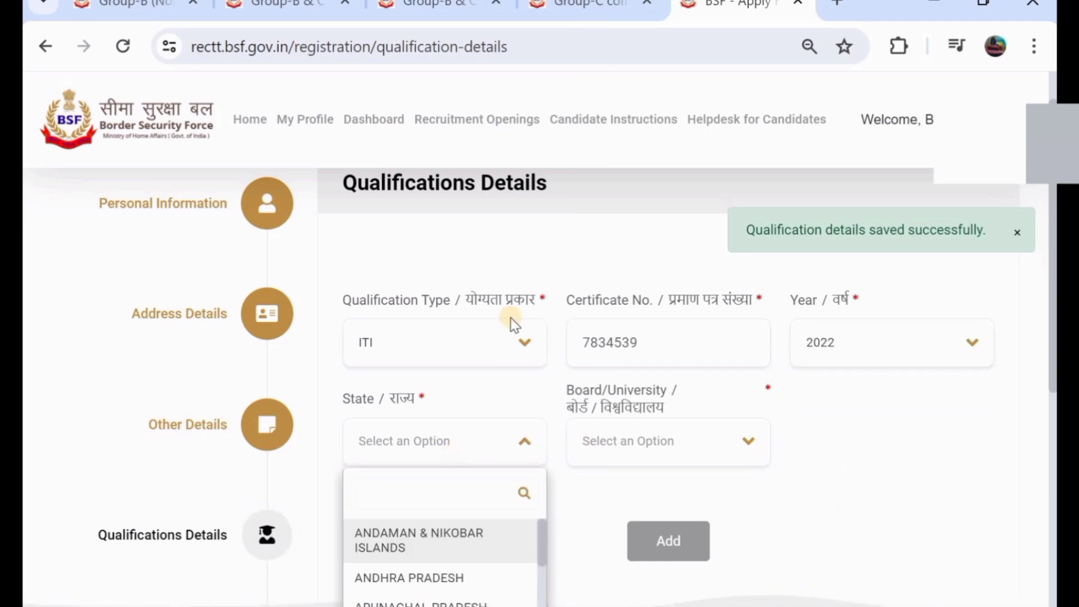
{"action": "scroll", "coordinate": [511, 318], "scroll_direction": "down", "scroll_amount": 5}
{"action": "scroll", "coordinate": [422, 357], "scroll_direction": "down", "scroll_amount": 12}
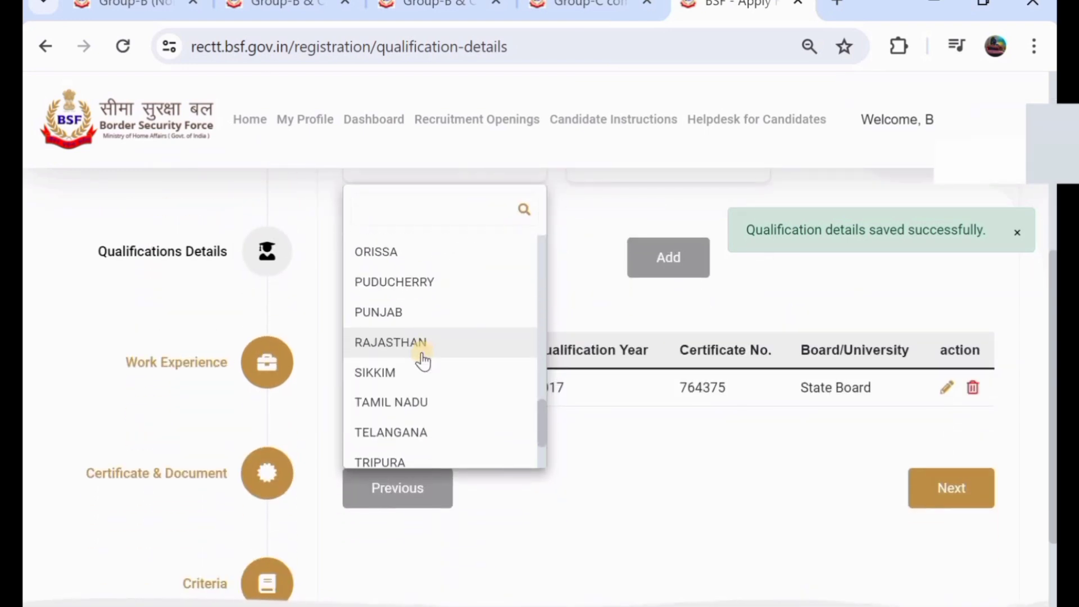
{"action": "scroll", "coordinate": [422, 359], "scroll_direction": "down", "scroll_amount": 1}
{"action": "left_click", "coordinate": [441, 395]}
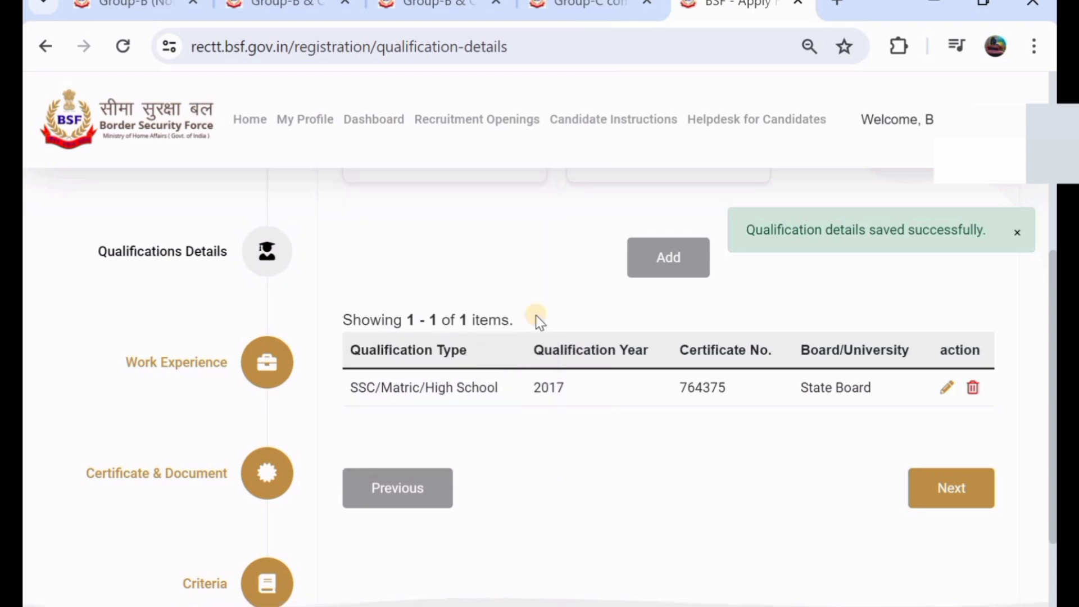
- Pick ICFAI Foundation for Higher Education, add the ITI row and continue to Work Experience
{"action": "scroll", "coordinate": [549, 303], "scroll_direction": "up", "scroll_amount": 4}
{"action": "left_click", "coordinate": [648, 397]}
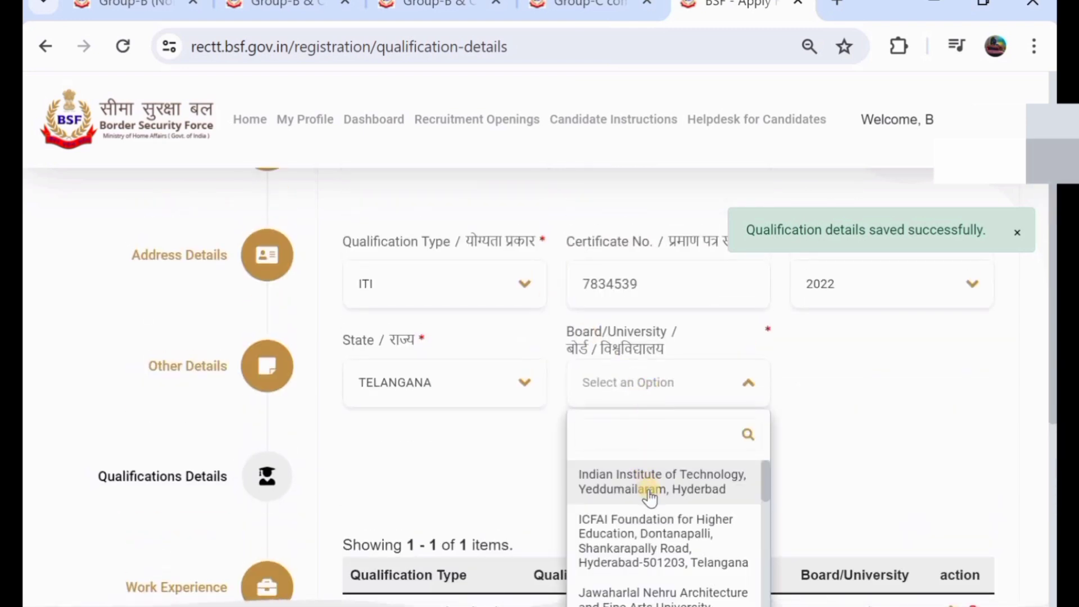
{"action": "scroll", "coordinate": [661, 497], "scroll_direction": "down", "scroll_amount": 1}
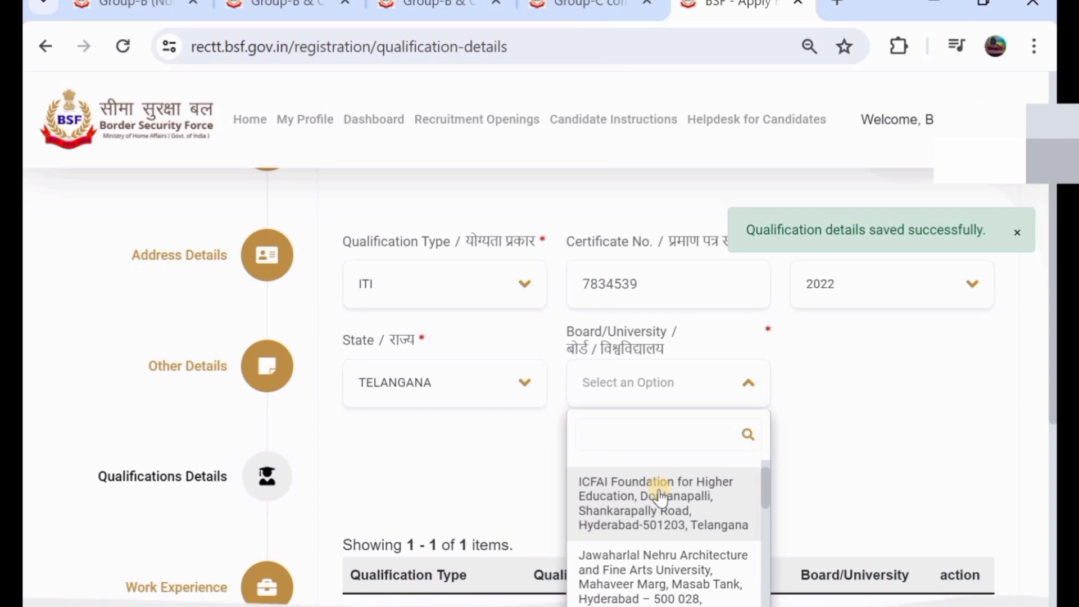
{"action": "scroll", "coordinate": [661, 497], "scroll_direction": "down", "scroll_amount": 3}
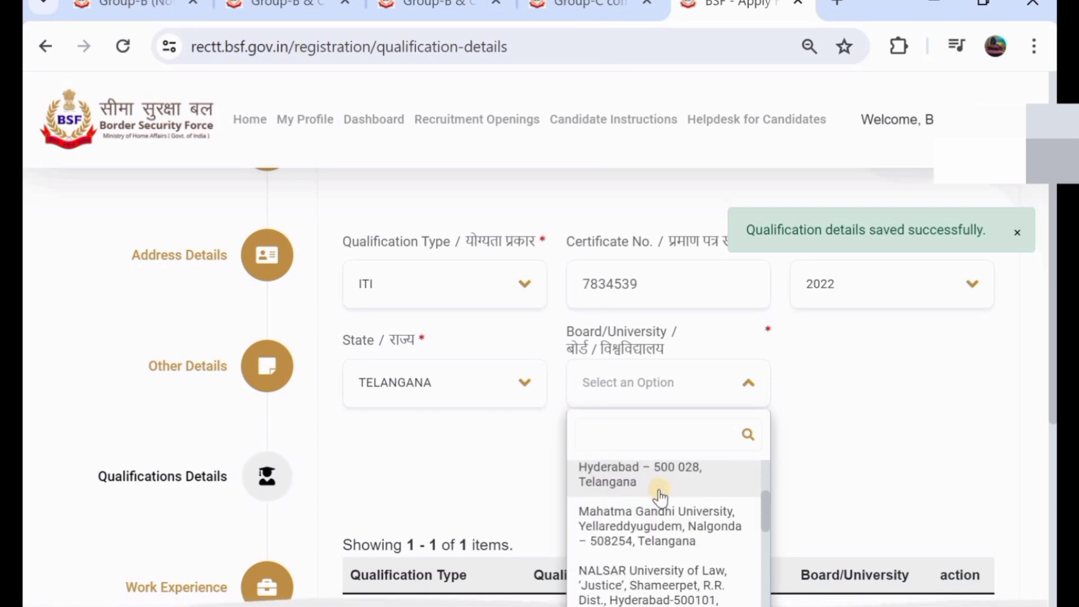
{"action": "scroll", "coordinate": [660, 498], "scroll_direction": "down", "scroll_amount": 5}
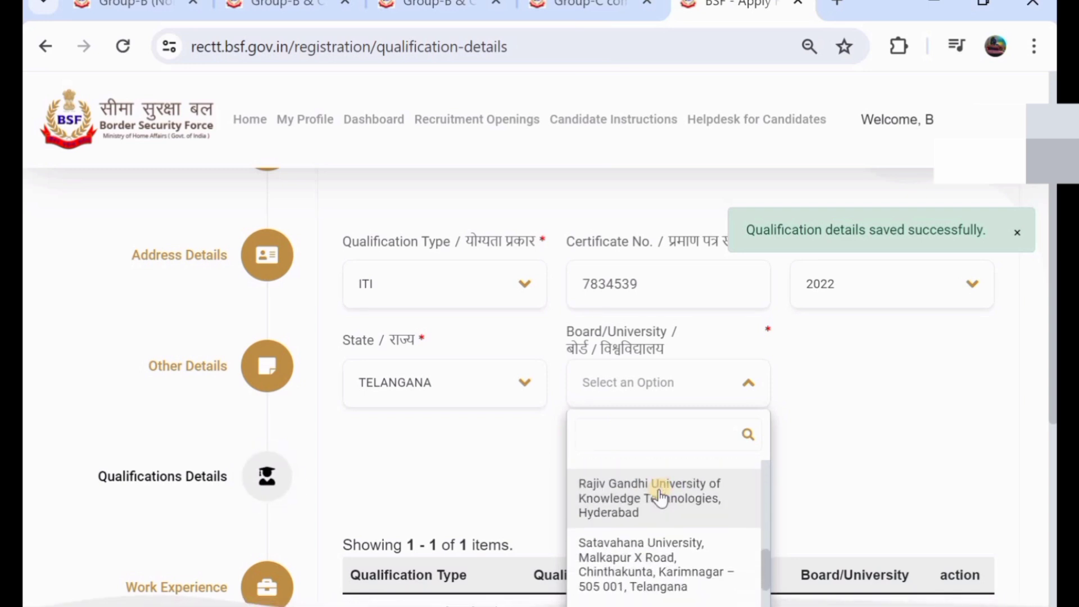
{"action": "scroll", "coordinate": [660, 497], "scroll_direction": "up", "scroll_amount": 9}
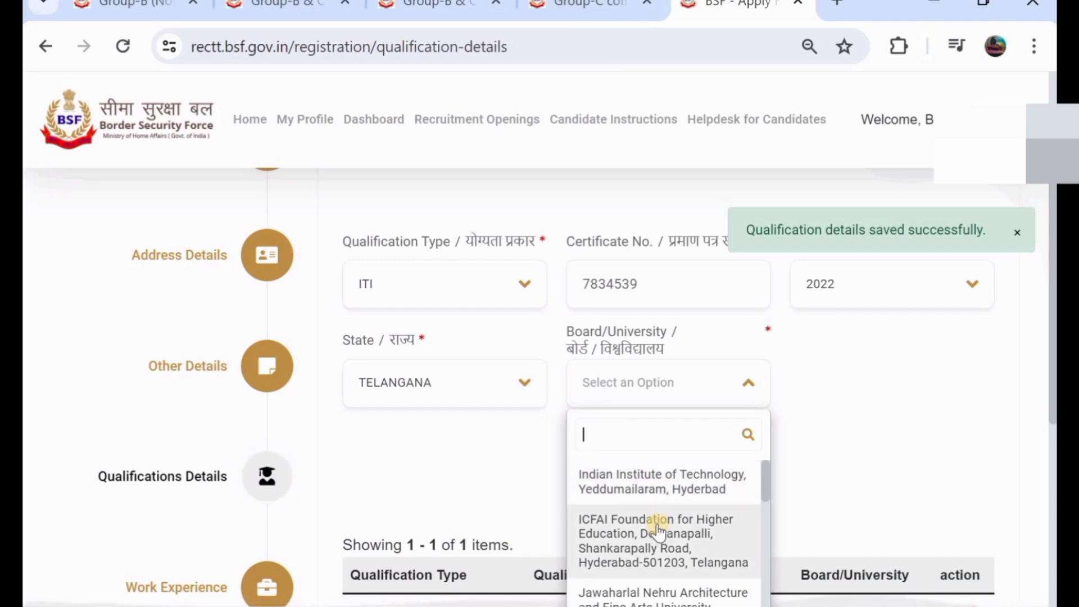
{"action": "left_click", "coordinate": [659, 519]}
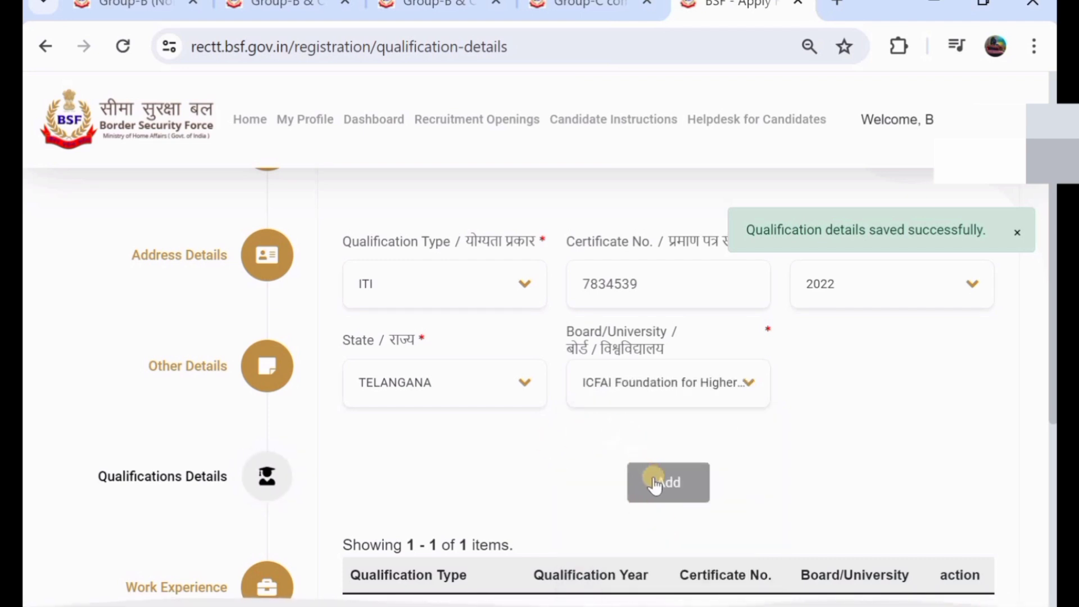
{"action": "left_click", "coordinate": [655, 482]}
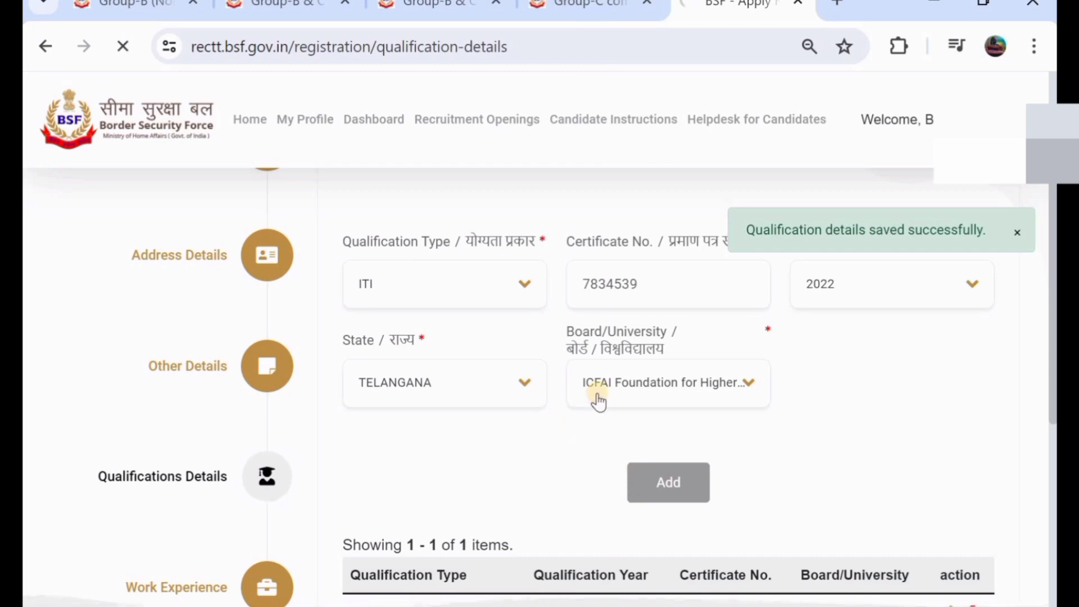
{"action": "scroll", "coordinate": [598, 401], "scroll_direction": "down", "scroll_amount": 3}
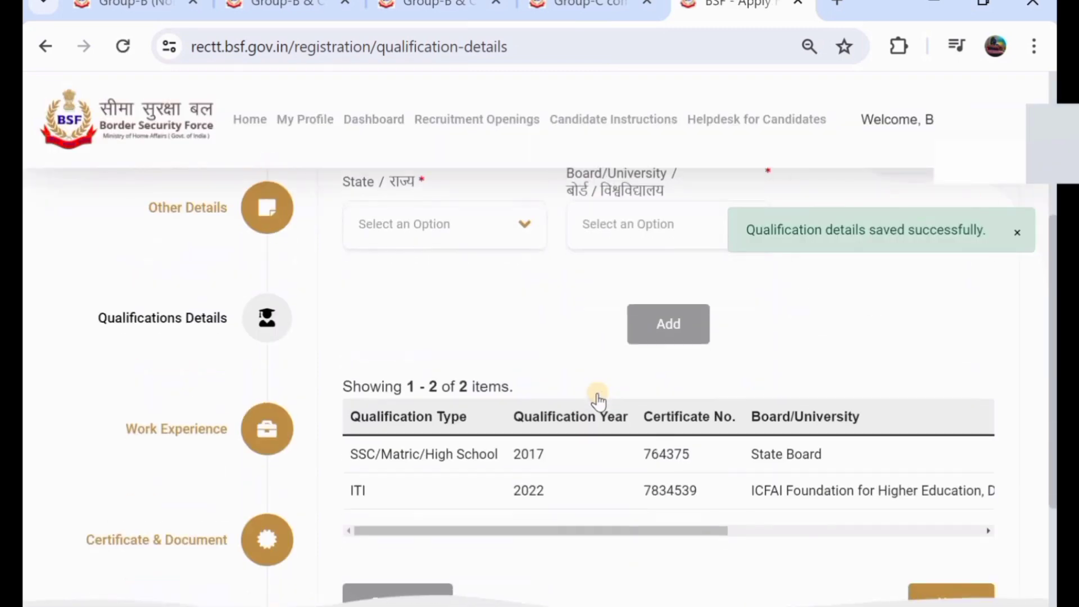
{"action": "scroll", "coordinate": [646, 401], "scroll_direction": "down", "scroll_amount": 2}
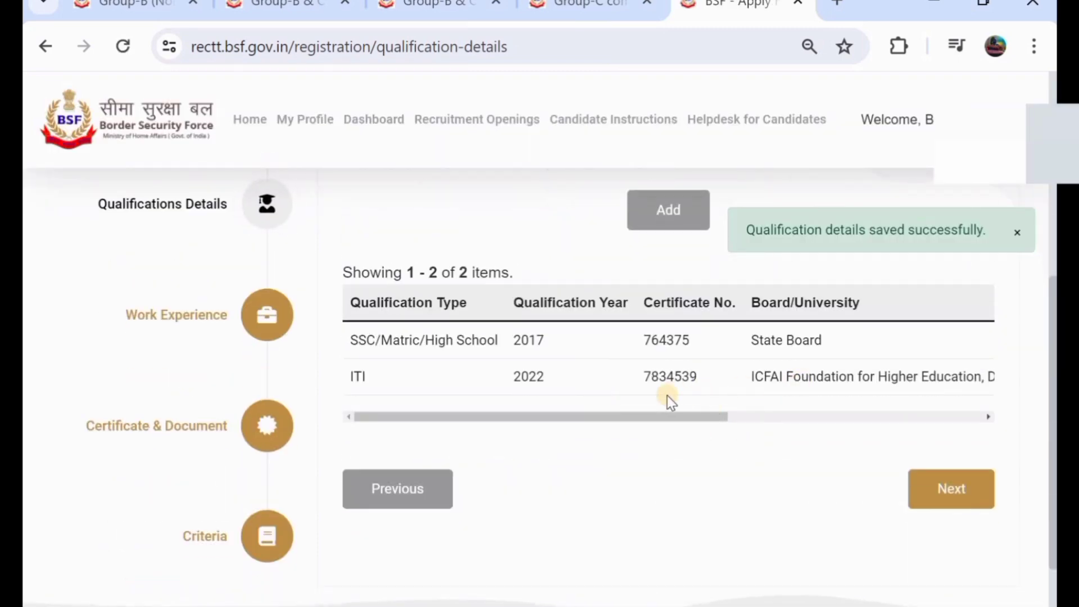
{"action": "scroll", "coordinate": [666, 396], "scroll_direction": "up", "scroll_amount": 2}
{"action": "scroll", "coordinate": [669, 332], "scroll_direction": "down", "scroll_amount": 4}
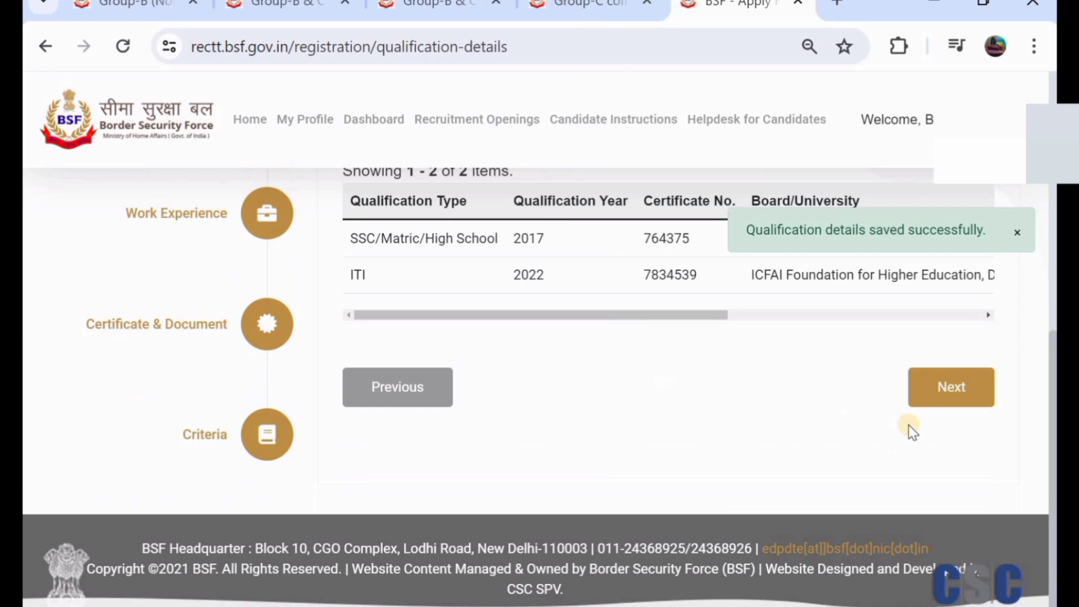
{"action": "left_click", "coordinate": [953, 388]}
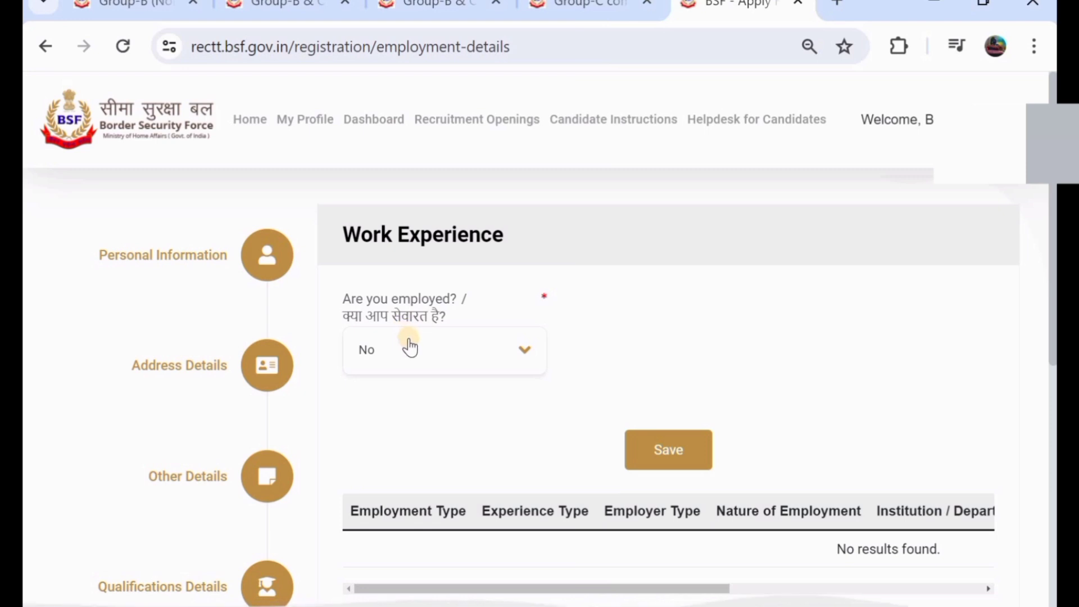
- Answer No to 'Are you employed?' in Work Experience and save it
{"action": "left_click", "coordinate": [429, 356]}
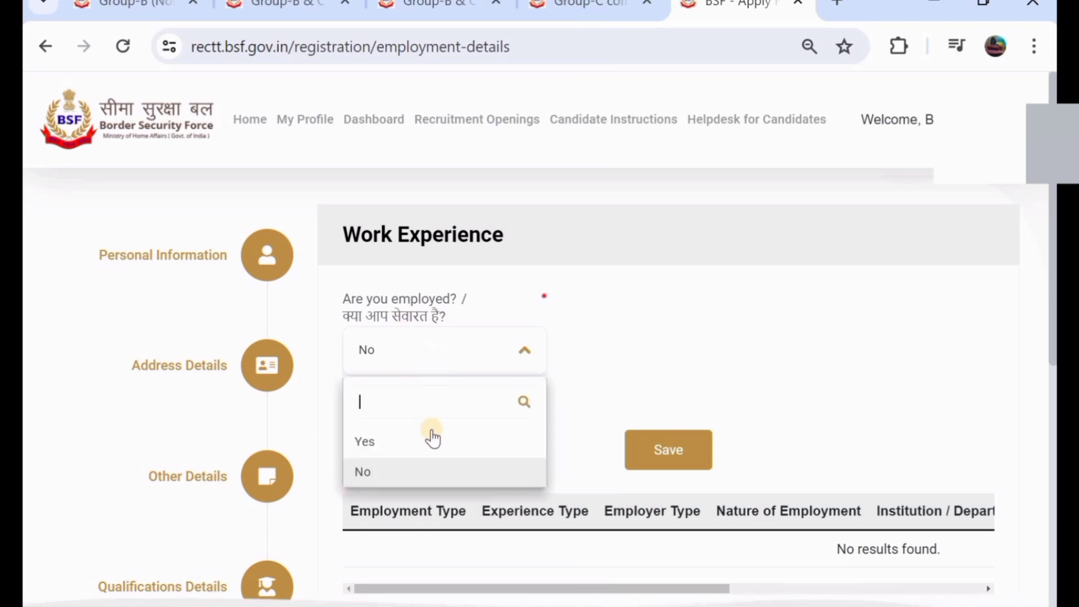
{"action": "left_click", "coordinate": [440, 442]}
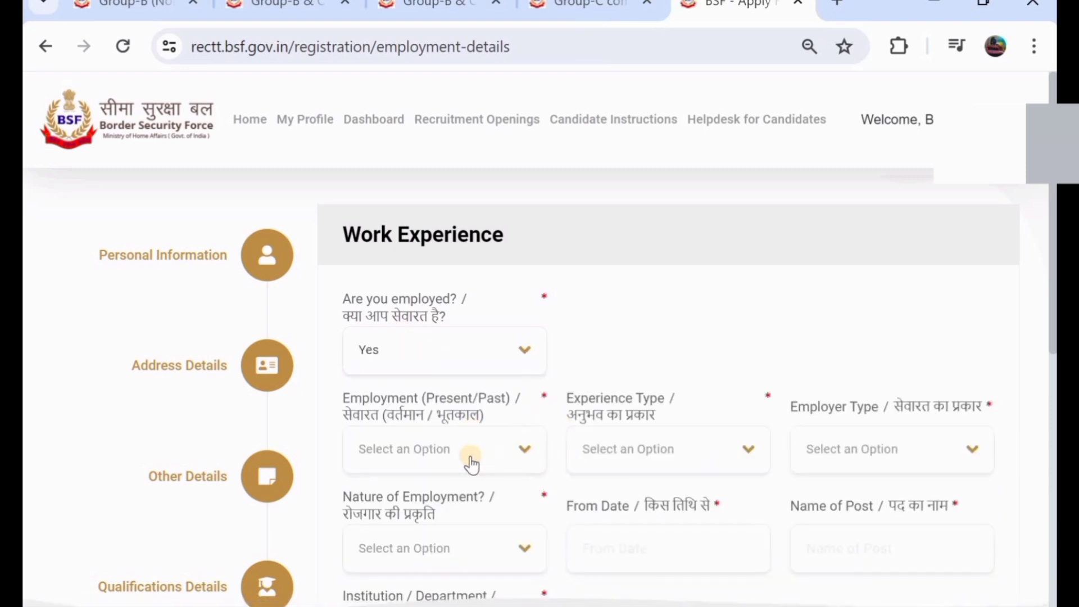
{"action": "left_click", "coordinate": [442, 344]}
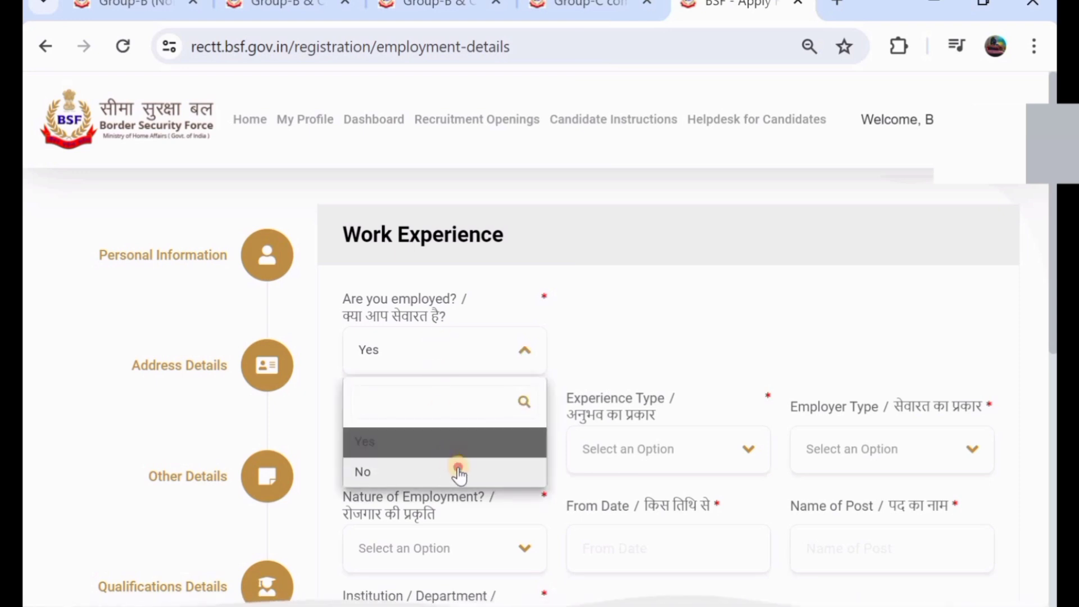
{"action": "left_click", "coordinate": [455, 472]}
{"action": "scroll", "coordinate": [515, 407], "scroll_direction": "down", "scroll_amount": 2}
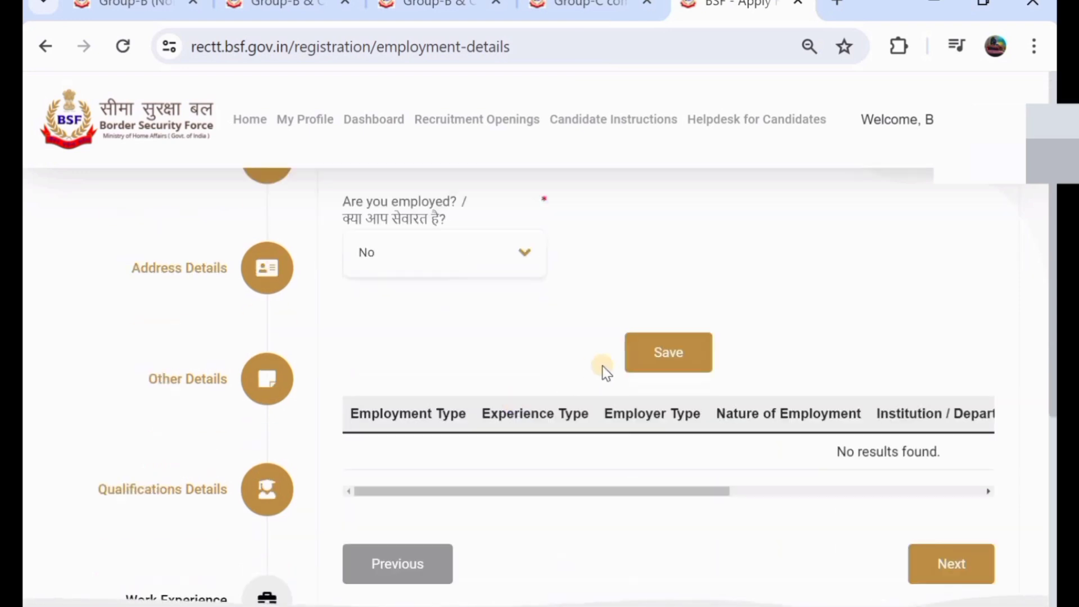
{"action": "left_click", "coordinate": [668, 352]}
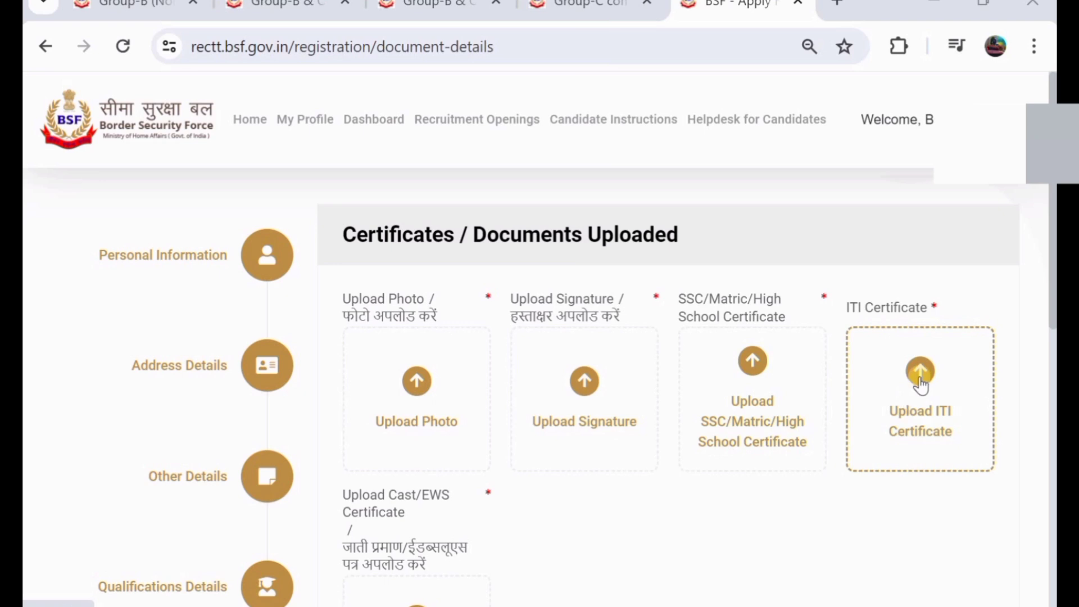
- Review the uploaded certificates, agree to the document declaration and save the step
{"action": "scroll", "coordinate": [908, 391], "scroll_direction": "down", "scroll_amount": 1}
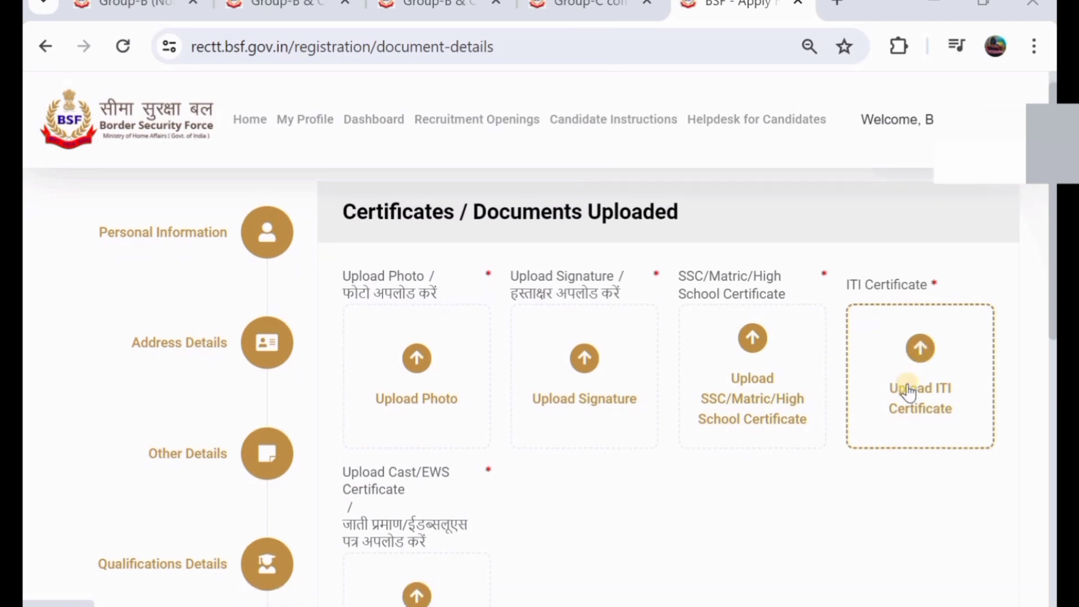
{"action": "scroll", "coordinate": [497, 439], "scroll_direction": "down", "scroll_amount": 2}
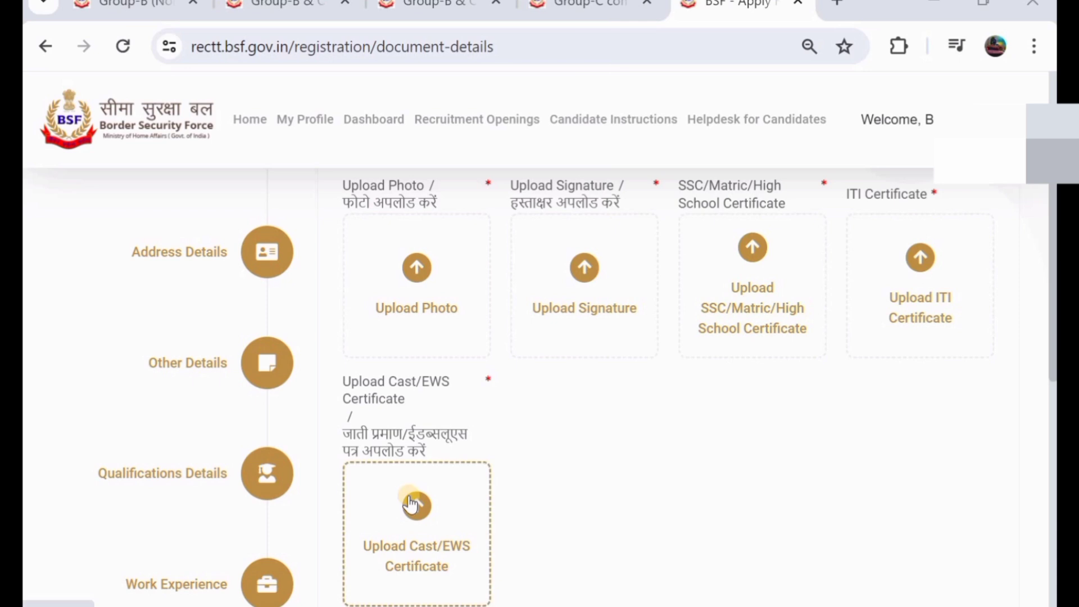
{"action": "scroll", "coordinate": [414, 501], "scroll_direction": "down", "scroll_amount": 1}
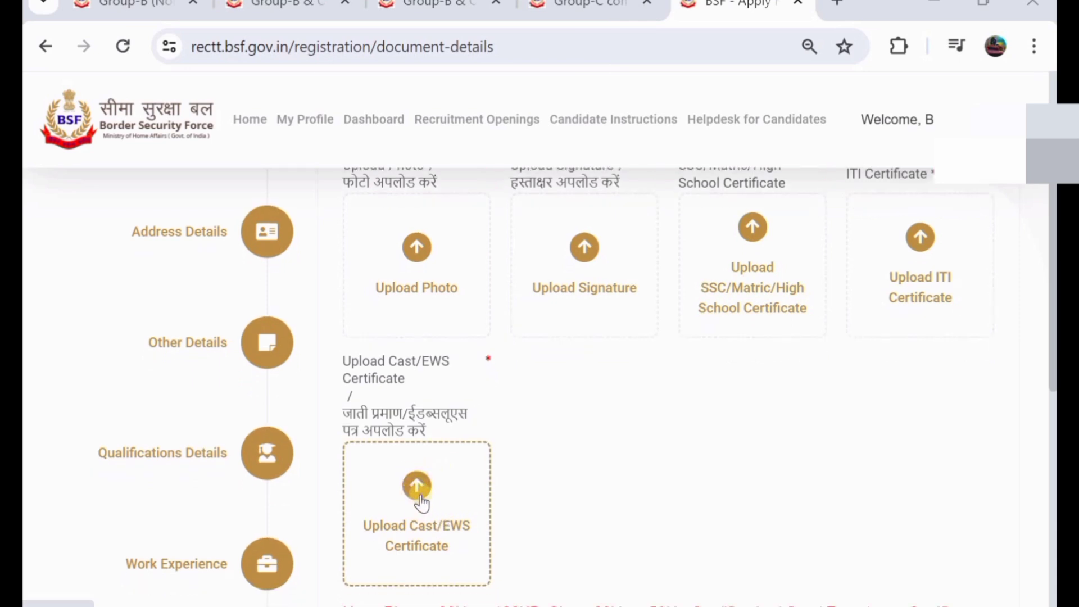
{"action": "scroll", "coordinate": [422, 502], "scroll_direction": "down", "scroll_amount": 2}
{"action": "scroll", "coordinate": [426, 506], "scroll_direction": "down", "scroll_amount": 1}
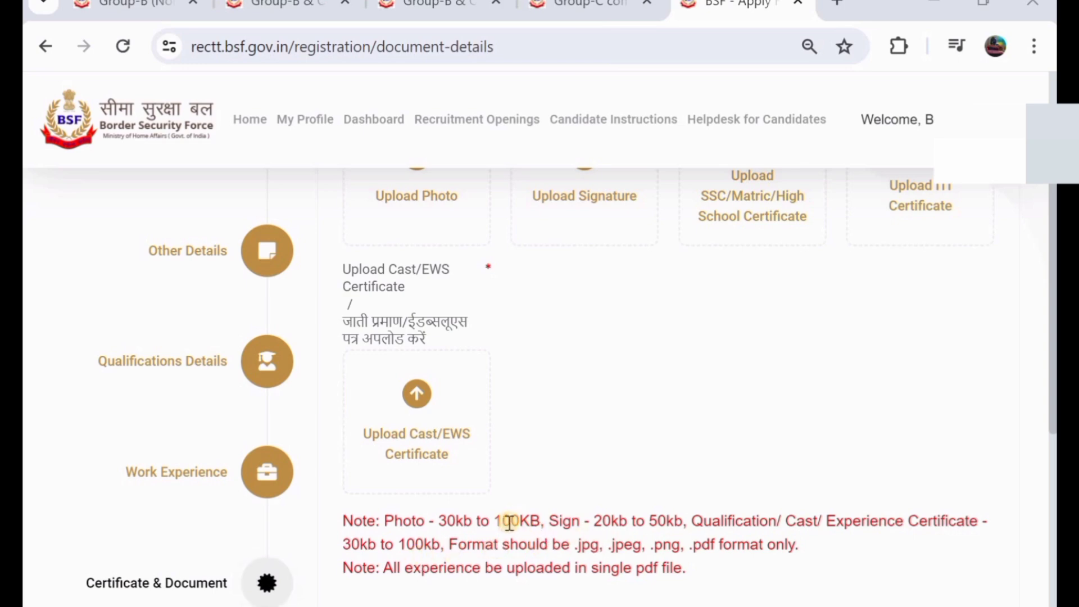
{"action": "scroll", "coordinate": [509, 523], "scroll_direction": "up", "scroll_amount": 2}
{"action": "scroll", "coordinate": [508, 522], "scroll_direction": "down", "scroll_amount": 2}
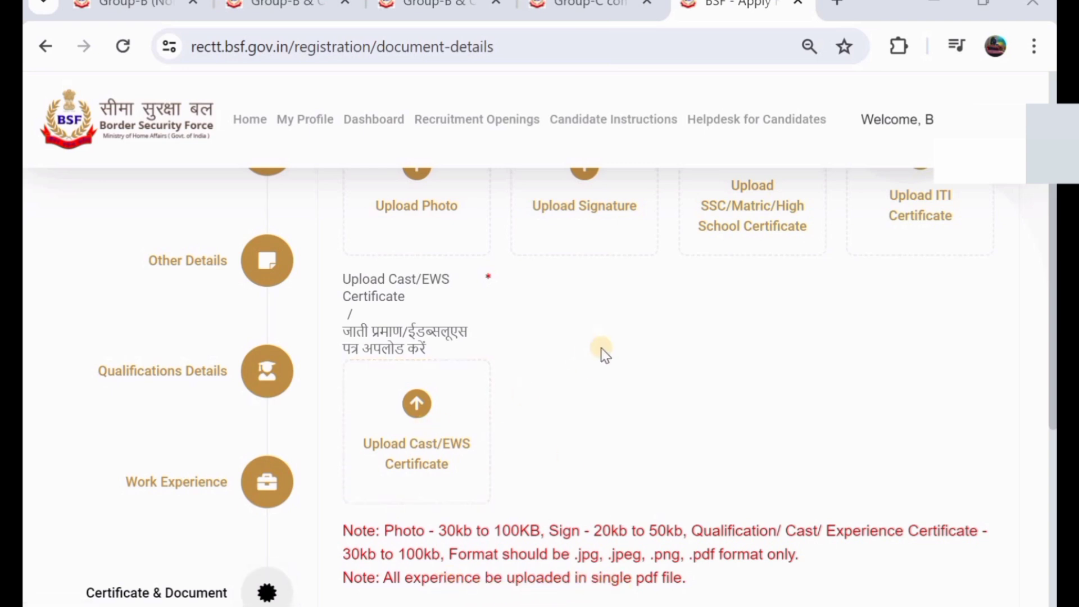
{"action": "scroll", "coordinate": [602, 354], "scroll_direction": "up", "scroll_amount": 2}
{"action": "scroll", "coordinate": [602, 354], "scroll_direction": "up", "scroll_amount": 1}
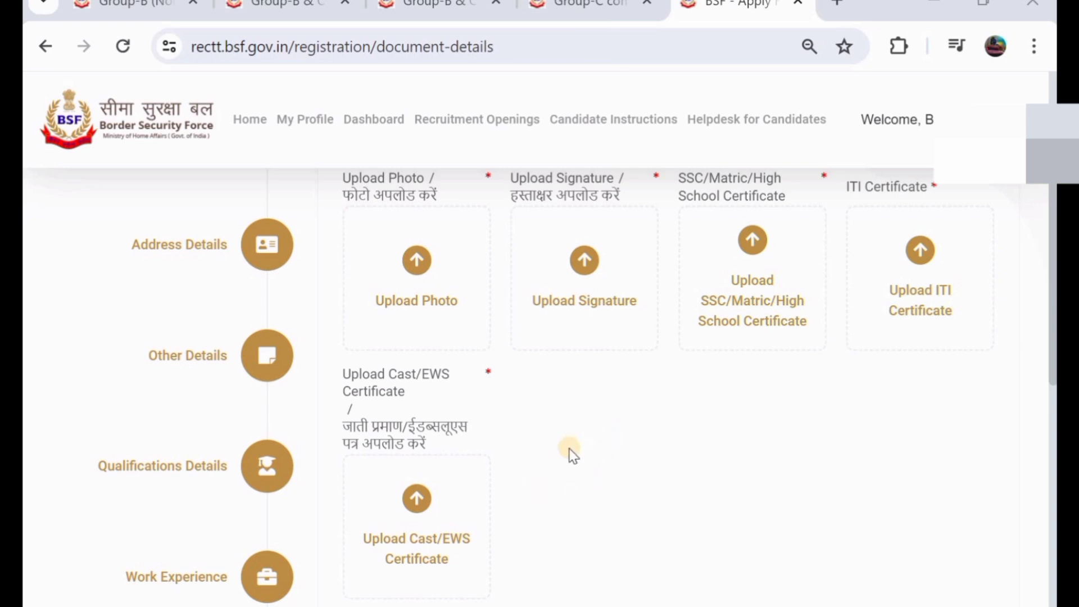
{"action": "scroll", "coordinate": [570, 452], "scroll_direction": "down", "scroll_amount": 1}
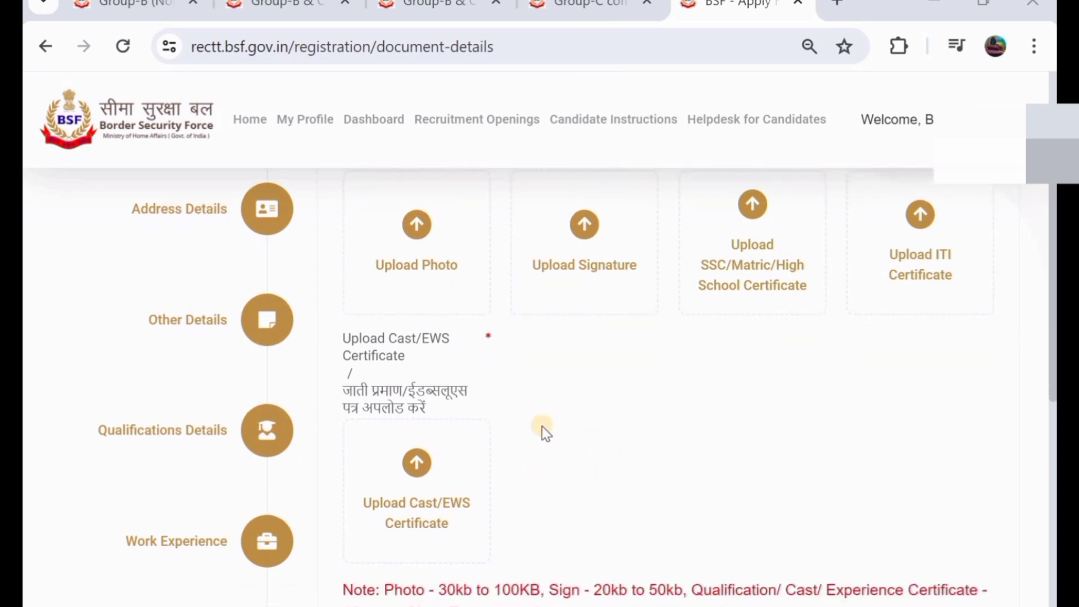
{"action": "scroll", "coordinate": [541, 426], "scroll_direction": "down", "scroll_amount": 1}
{"action": "scroll", "coordinate": [541, 426], "scroll_direction": "up", "scroll_amount": 5}
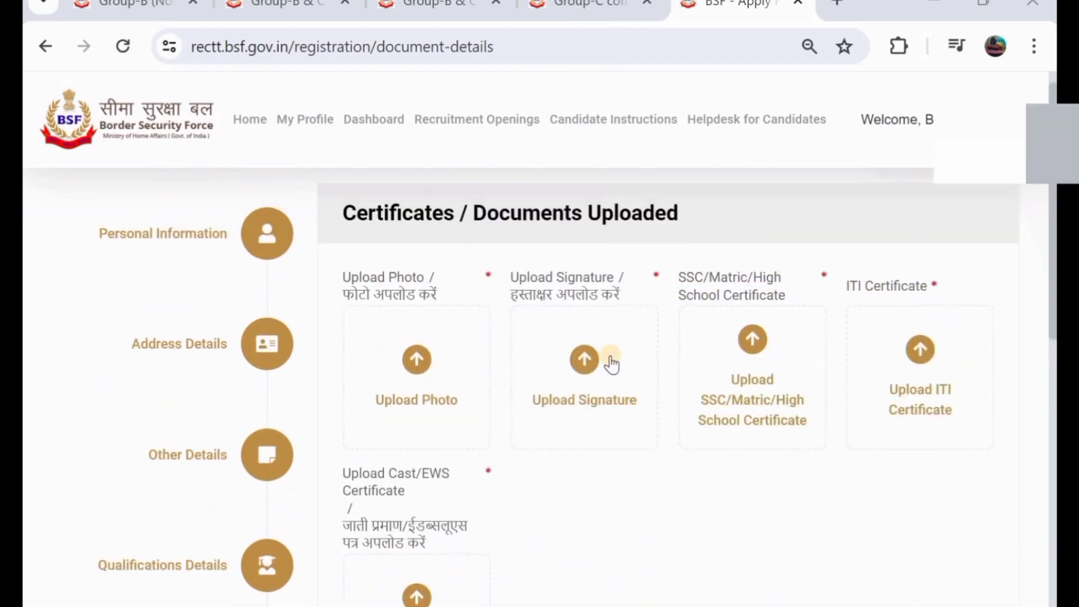
{"action": "scroll", "coordinate": [511, 370], "scroll_direction": "down", "scroll_amount": 10}
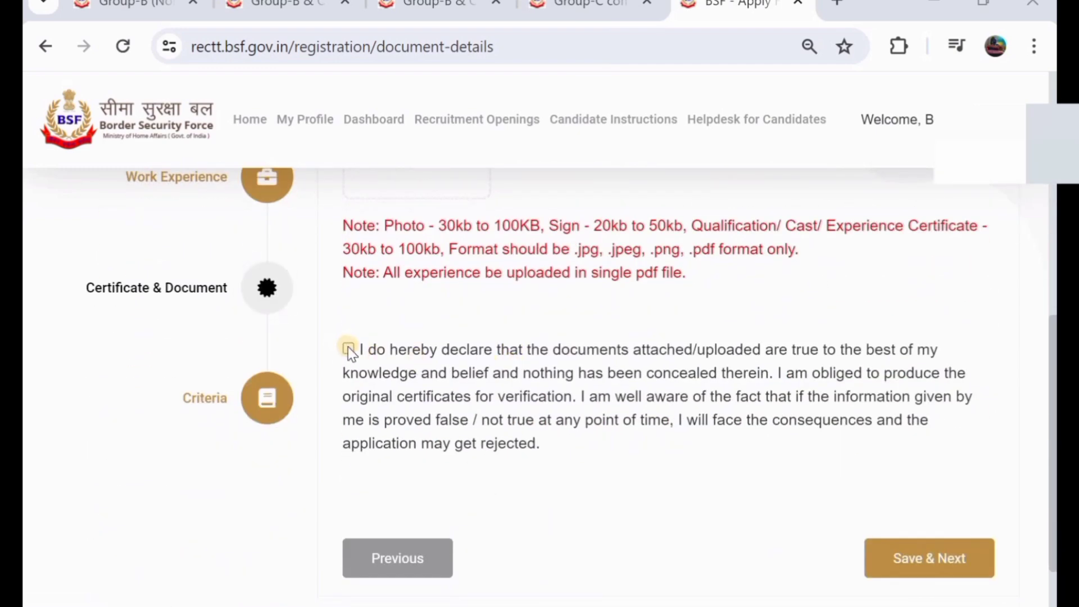
{"action": "left_click", "coordinate": [349, 348]}
{"action": "left_click", "coordinate": [917, 559]}
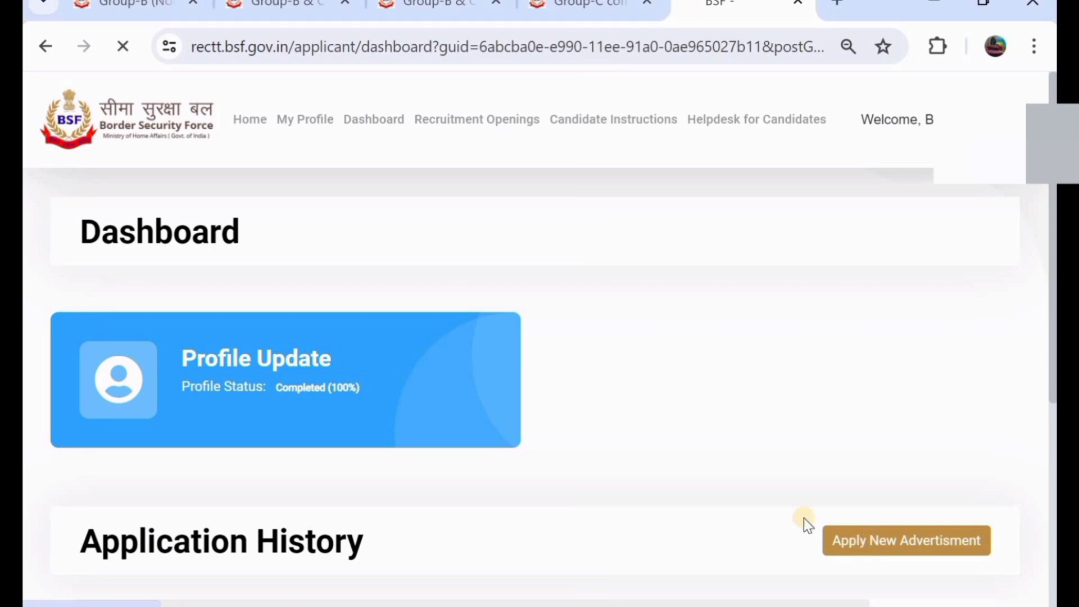
- Browse the recruitment openings and apply for the SMT WKSP 2024 Group-B & C posts
{"action": "scroll", "coordinate": [426, 368], "scroll_direction": "down", "scroll_amount": 7}
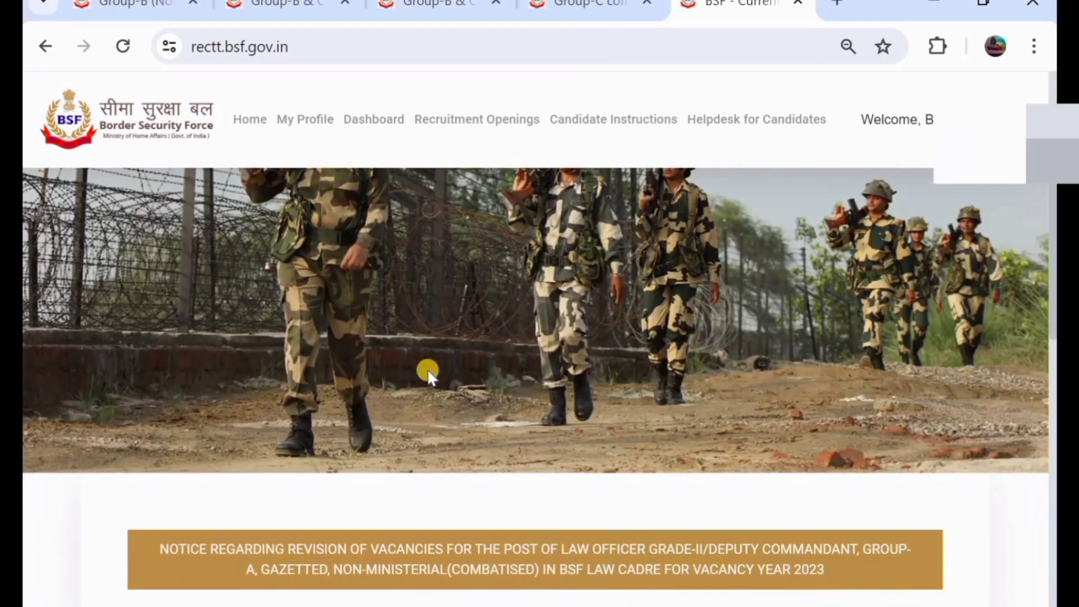
{"action": "scroll", "coordinate": [427, 370], "scroll_direction": "down", "scroll_amount": 4}
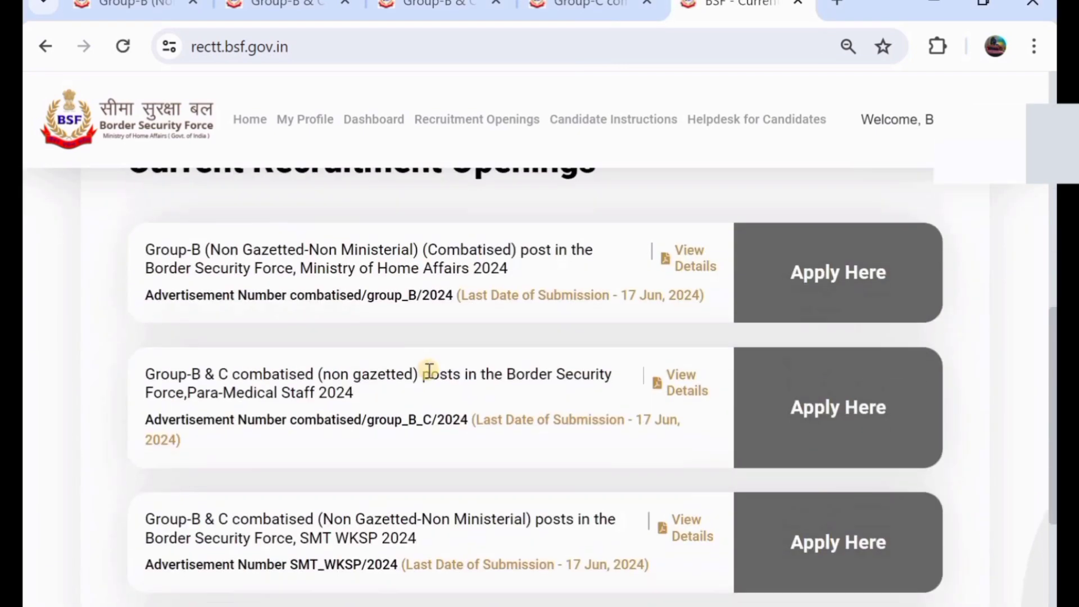
{"action": "scroll", "coordinate": [396, 373], "scroll_direction": "down", "scroll_amount": 4}
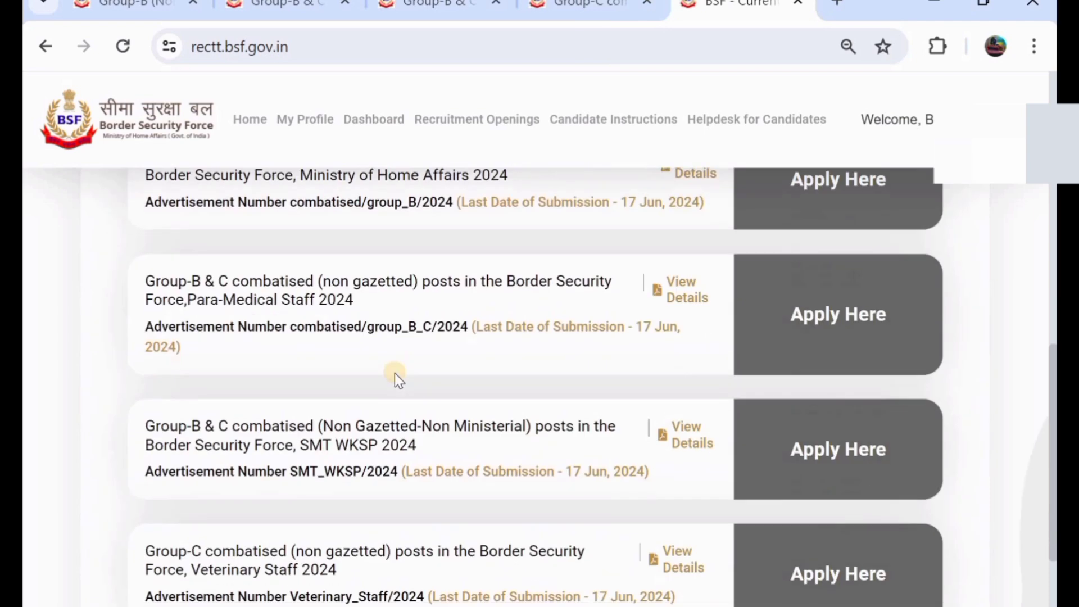
{"action": "scroll", "coordinate": [394, 373], "scroll_direction": "up", "scroll_amount": 4}
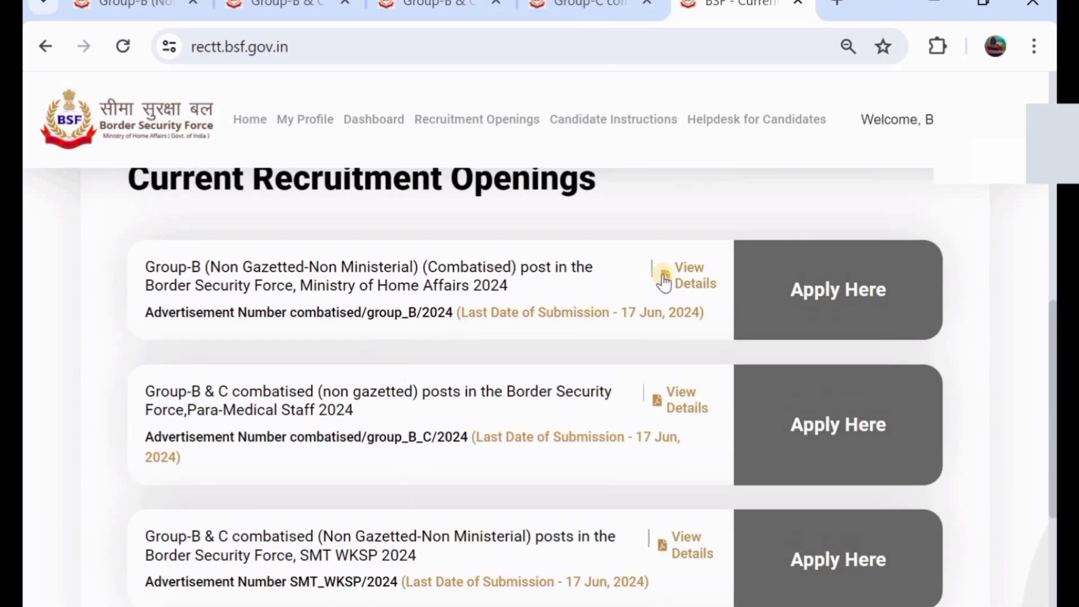
{"action": "left_click", "coordinate": [680, 284]}
{"action": "scroll", "coordinate": [411, 382], "scroll_direction": "down", "scroll_amount": 3}
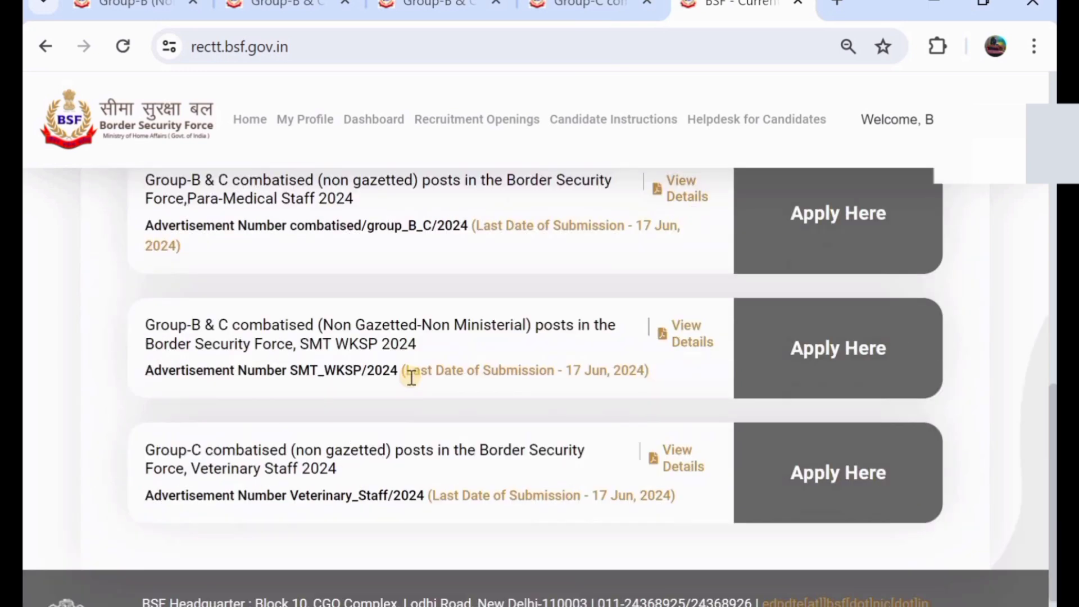
{"action": "scroll", "coordinate": [744, 378], "scroll_direction": "up", "scroll_amount": 2}
{"action": "scroll", "coordinate": [735, 402], "scroll_direction": "down", "scroll_amount": 2}
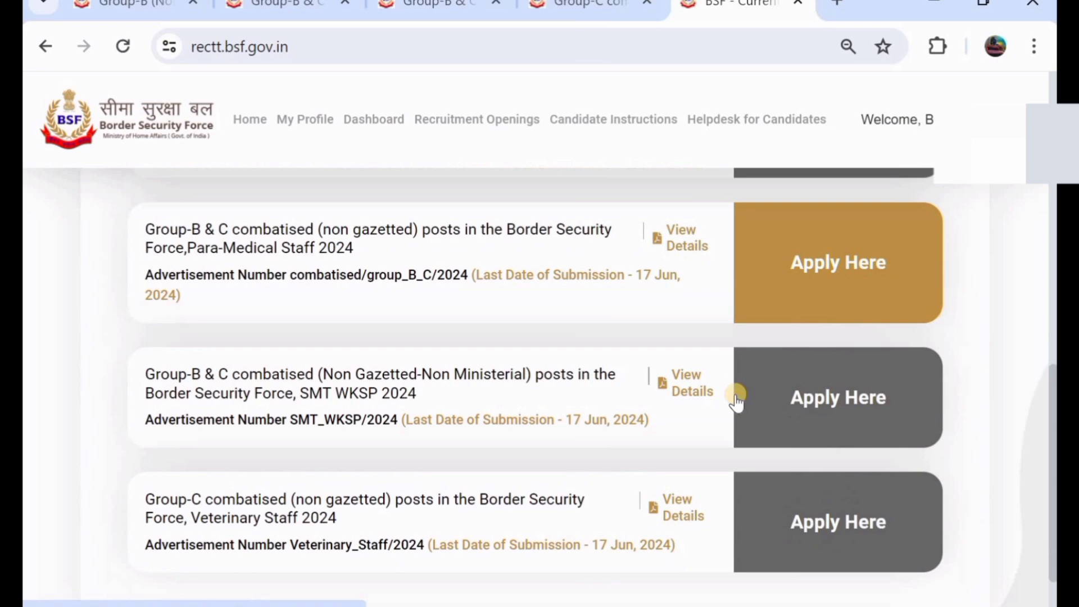
{"action": "left_click", "coordinate": [796, 416]}
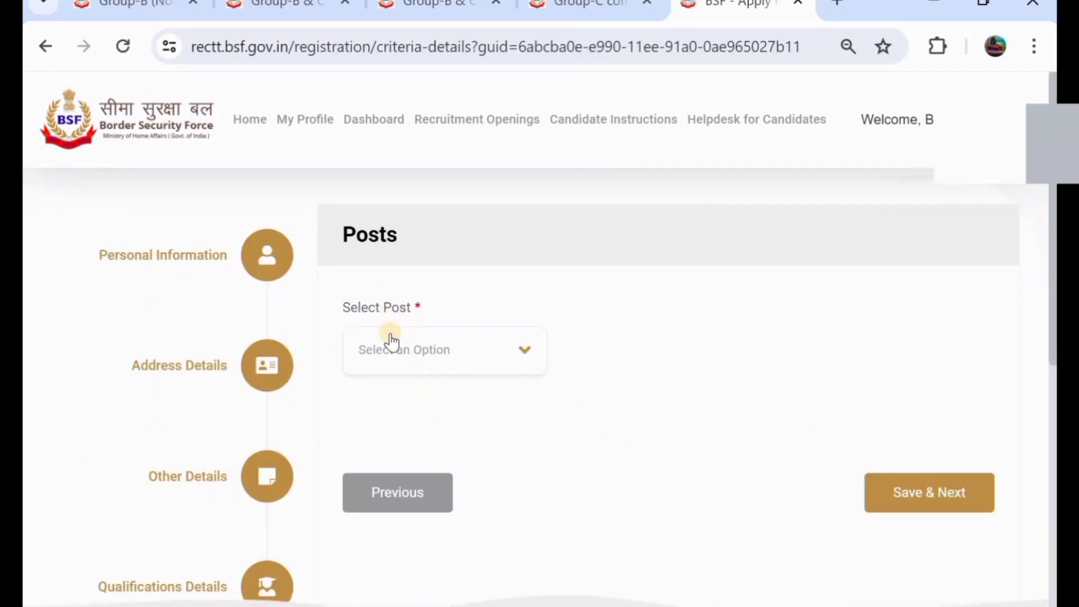
- Select the Const (Fitter)-GROUP C post and confirm Matriculation/10th Class passed
{"action": "left_click", "coordinate": [410, 347]}
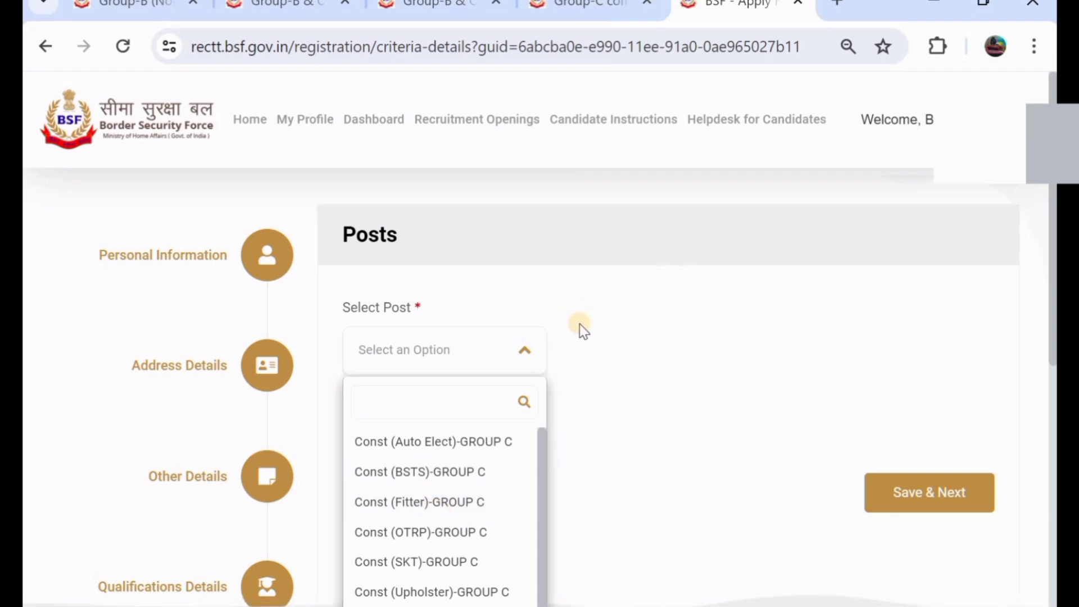
{"action": "left_click", "coordinate": [430, 502]}
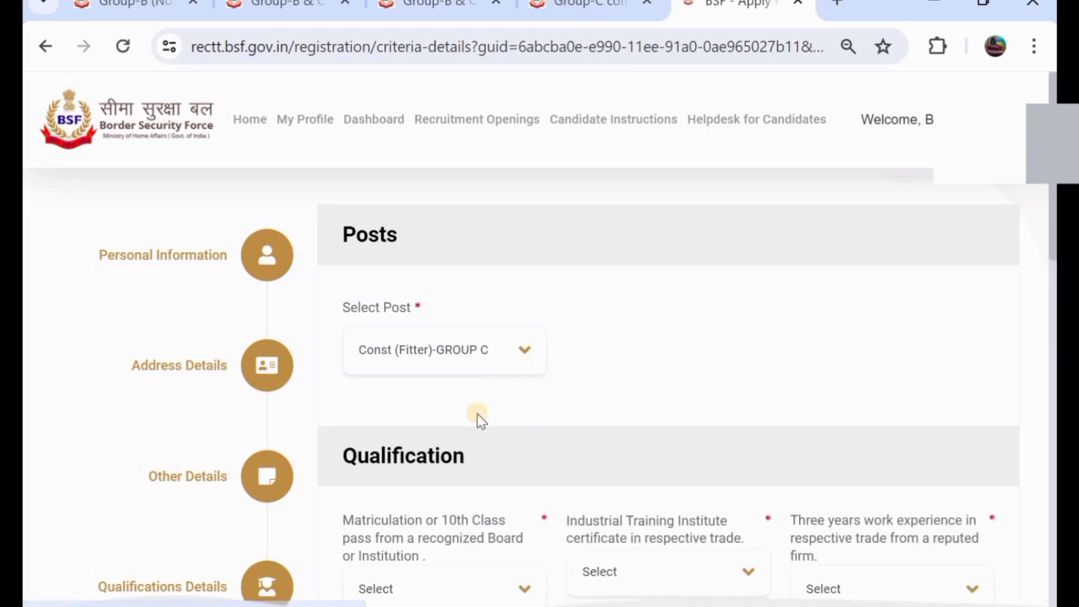
{"action": "scroll", "coordinate": [477, 433], "scroll_direction": "down", "scroll_amount": 1}
{"action": "scroll", "coordinate": [478, 432], "scroll_direction": "down", "scroll_amount": 1}
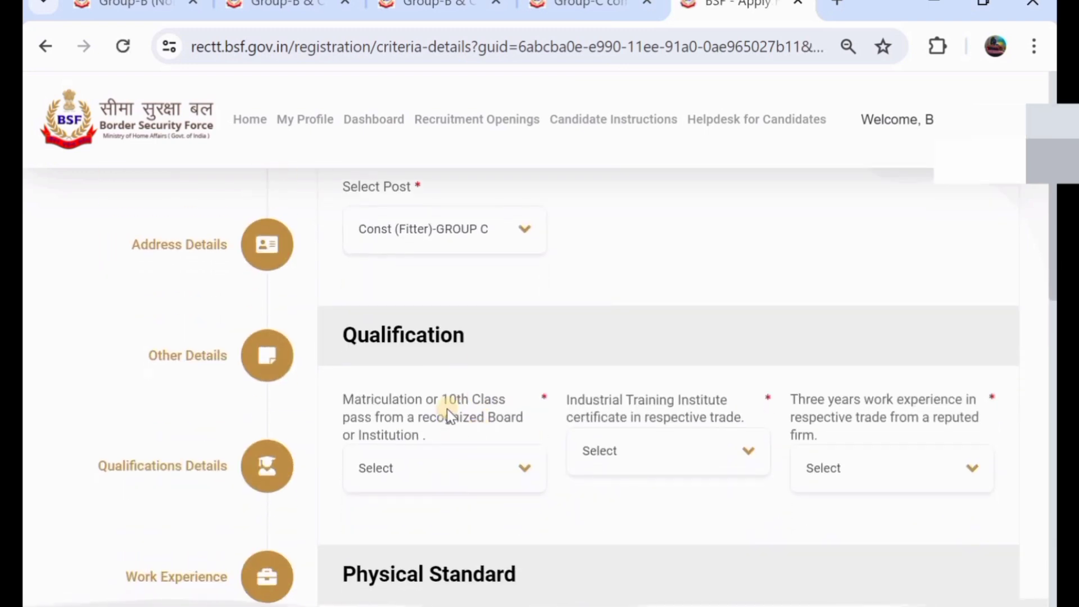
{"action": "left_click", "coordinate": [439, 481]}
{"action": "left_click", "coordinate": [418, 585]}
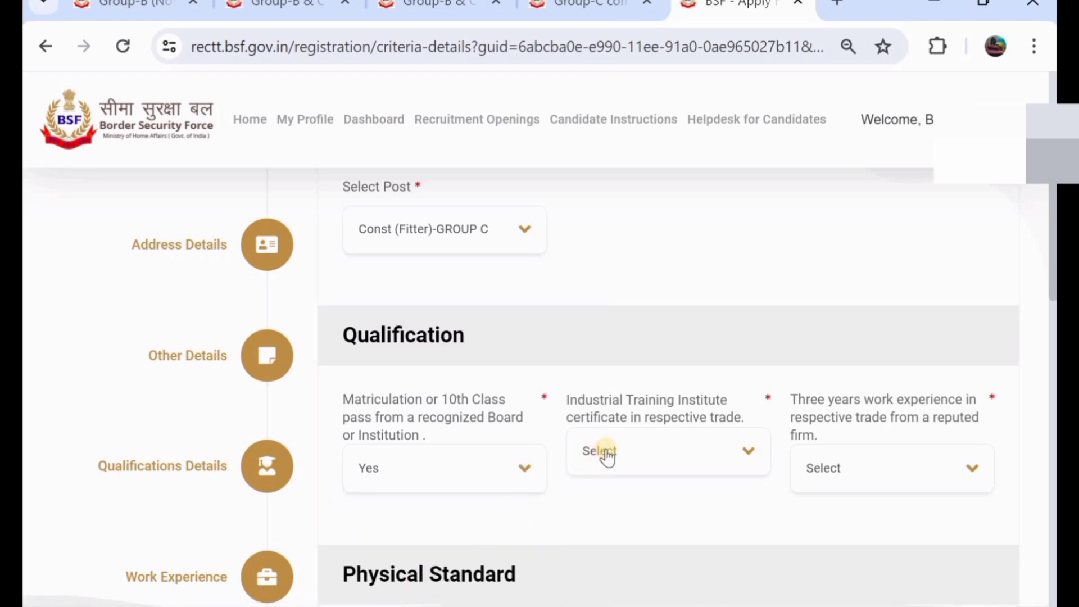
- Answer Yes for the ITI certificate and No for three years' work experience
{"action": "left_click", "coordinate": [644, 443]}
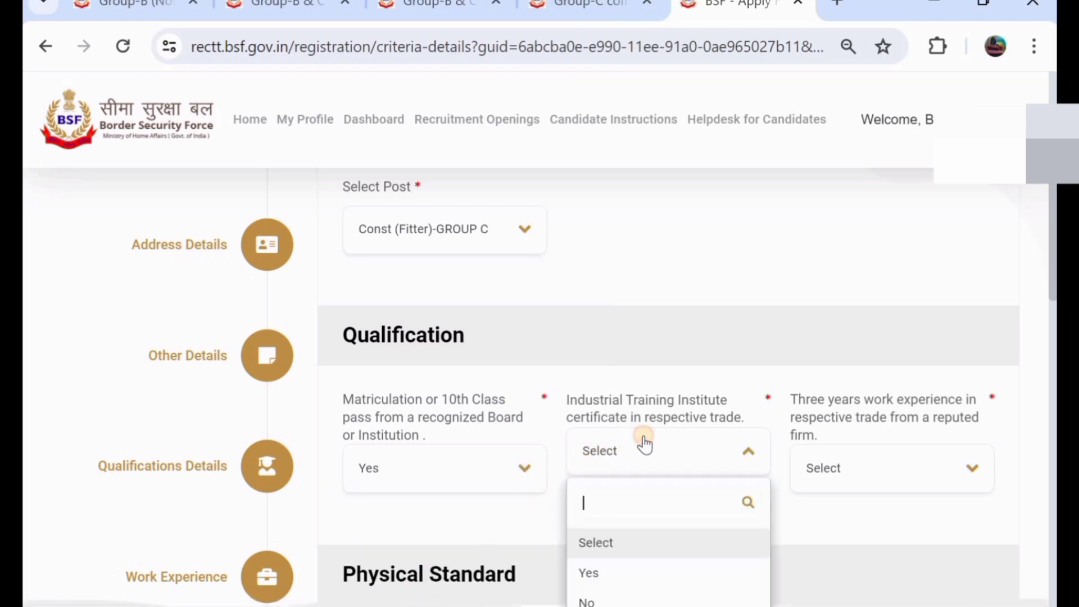
{"action": "left_click", "coordinate": [617, 571]}
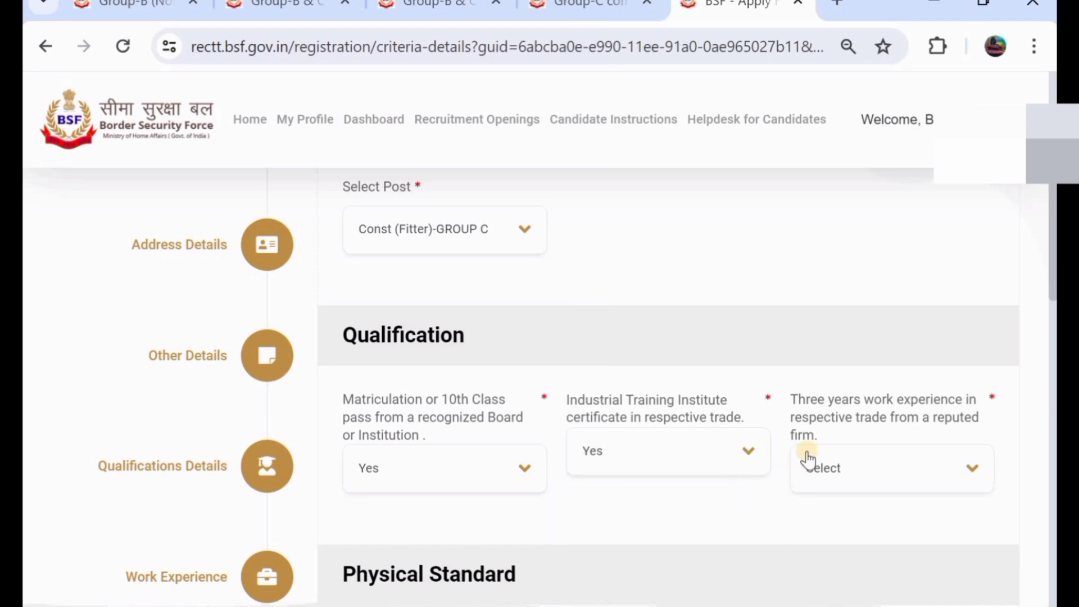
{"action": "left_click", "coordinate": [877, 467]}
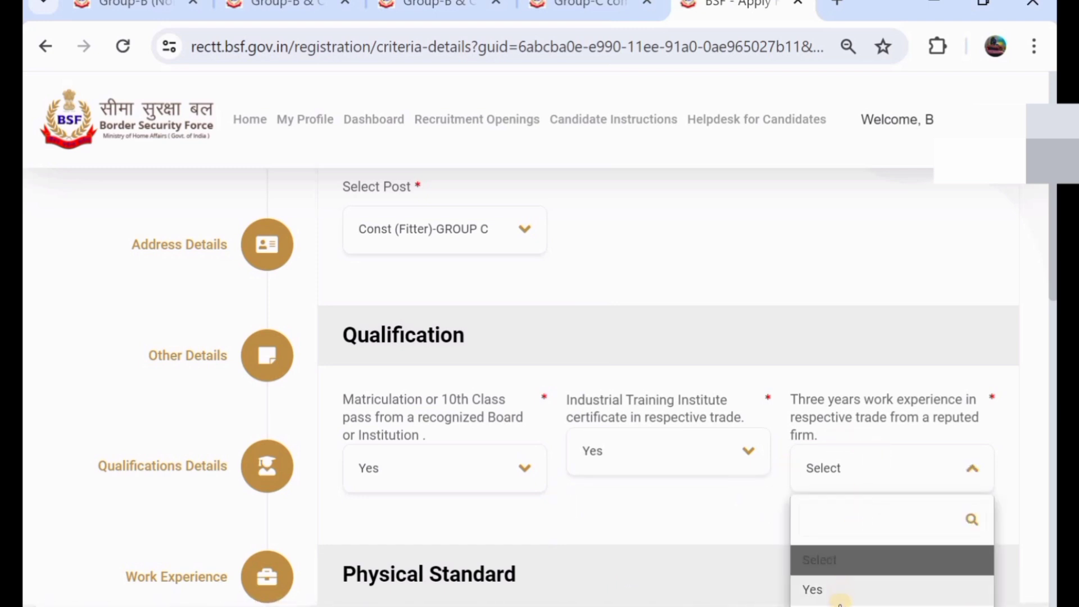
{"action": "left_click", "coordinate": [840, 605]}
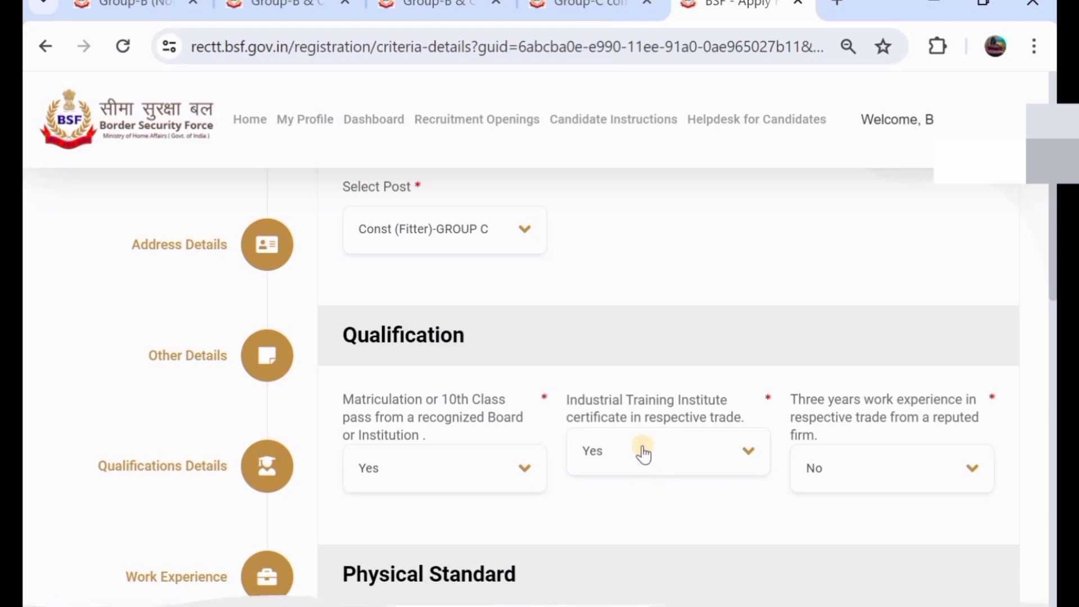
{"action": "left_click", "coordinate": [625, 453]}
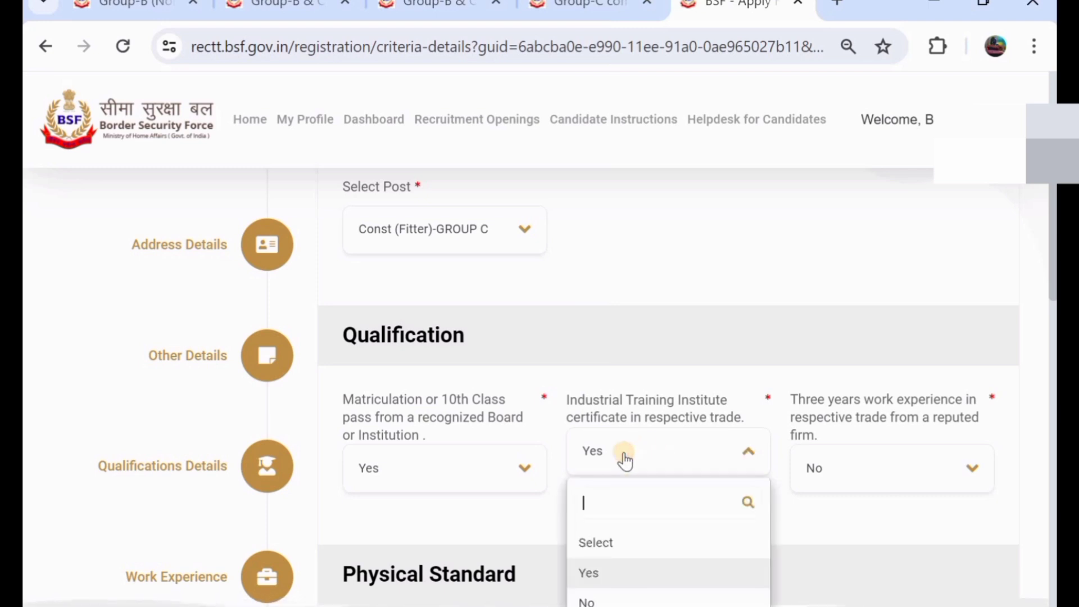
{"action": "left_click", "coordinate": [642, 597]}
{"action": "left_click", "coordinate": [846, 469]}
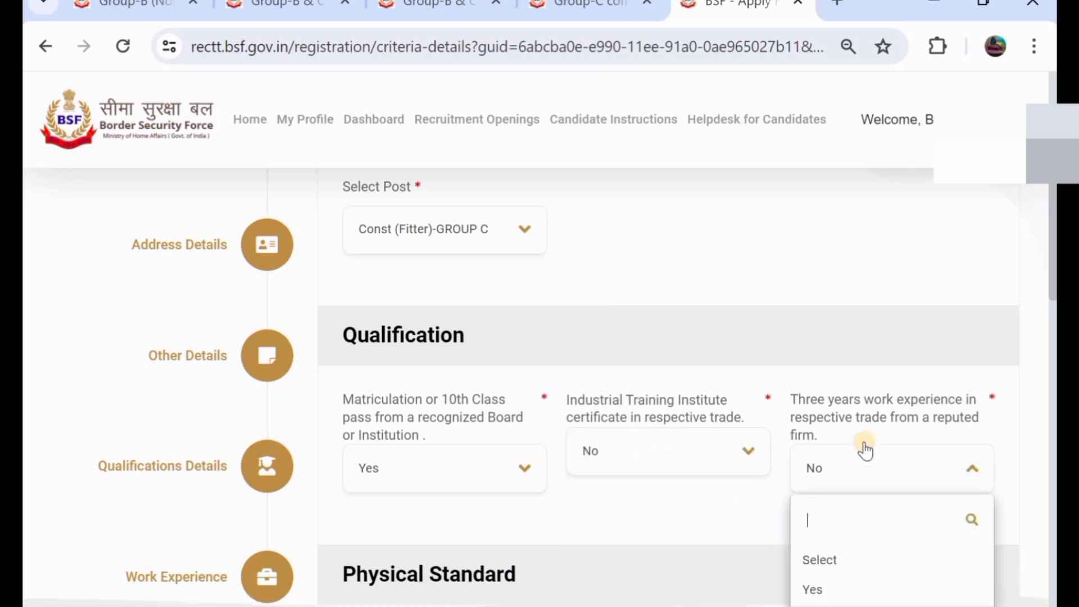
{"action": "left_click", "coordinate": [854, 583]}
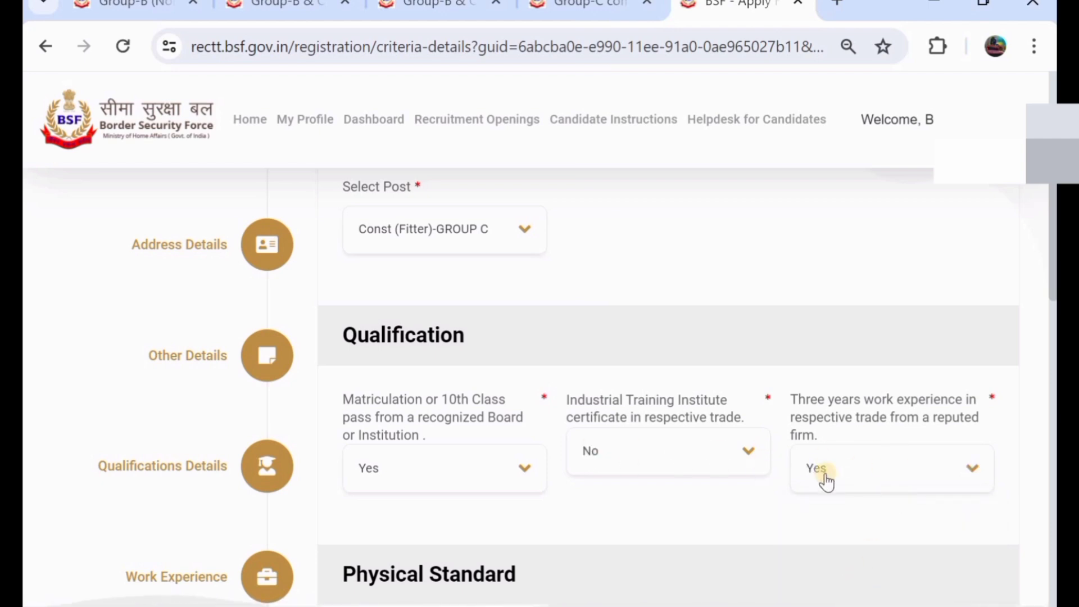
{"action": "left_click", "coordinate": [691, 456]}
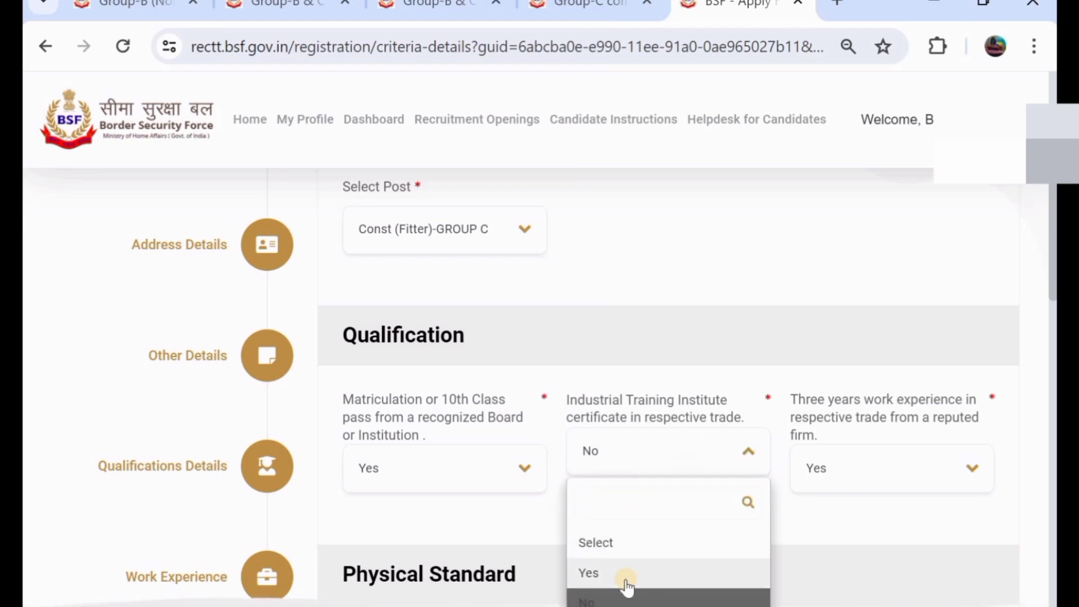
{"action": "left_click", "coordinate": [674, 569]}
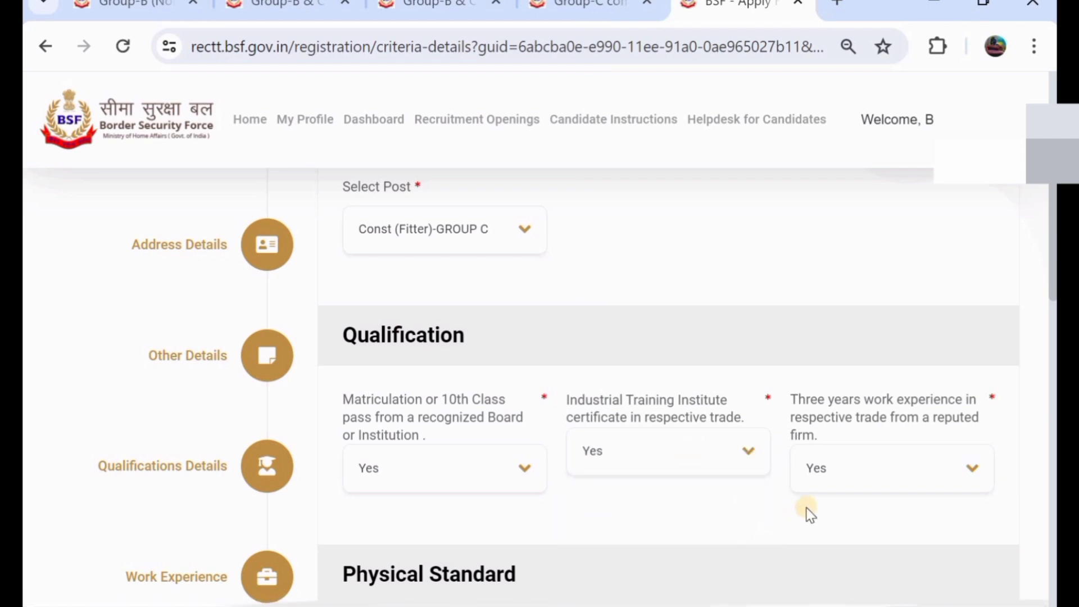
{"action": "left_click", "coordinate": [852, 477]}
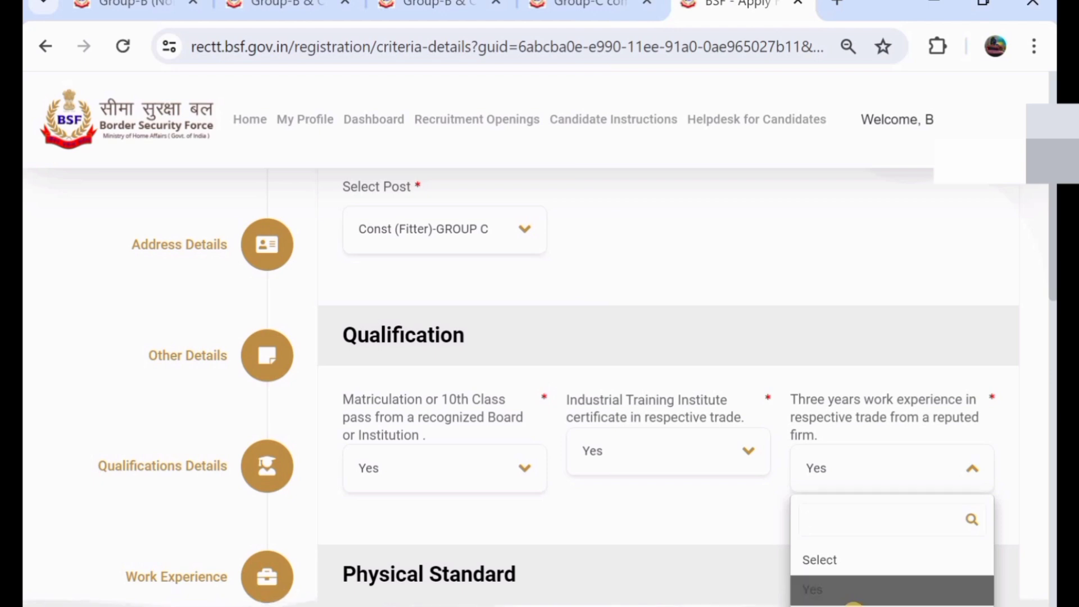
{"action": "left_click", "coordinate": [860, 605]}
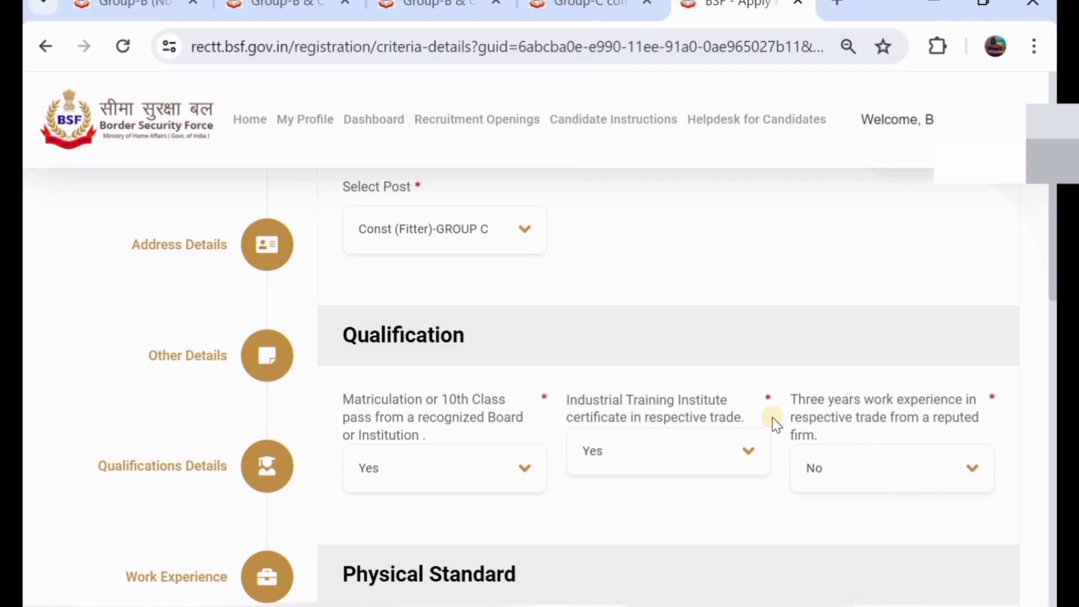
- Choose General as the physical category and save the criteria details
{"action": "scroll", "coordinate": [670, 420], "scroll_direction": "down", "scroll_amount": 5}
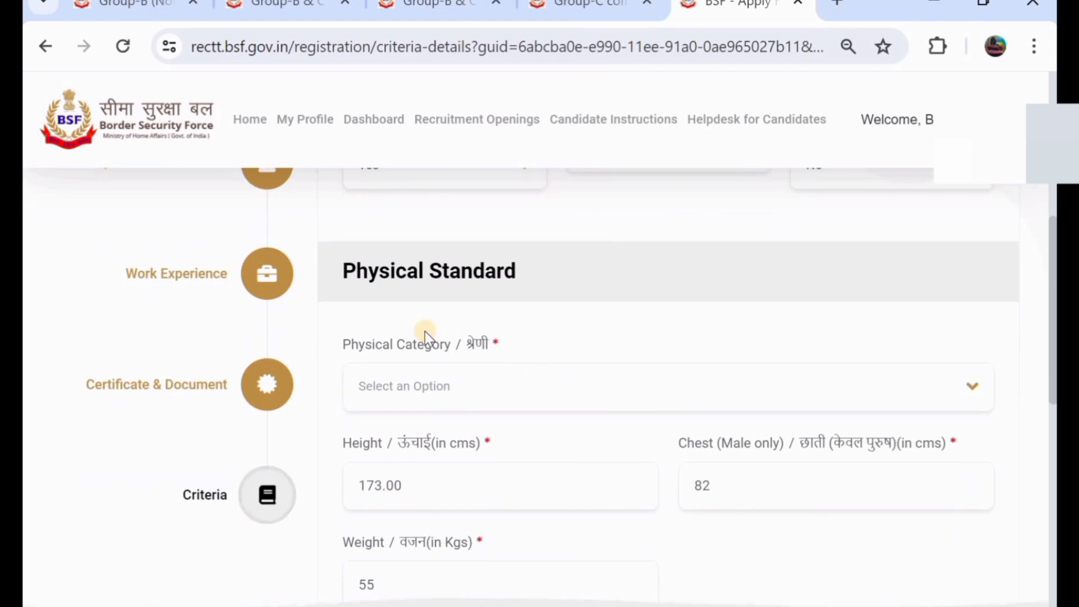
{"action": "left_click", "coordinate": [422, 401]}
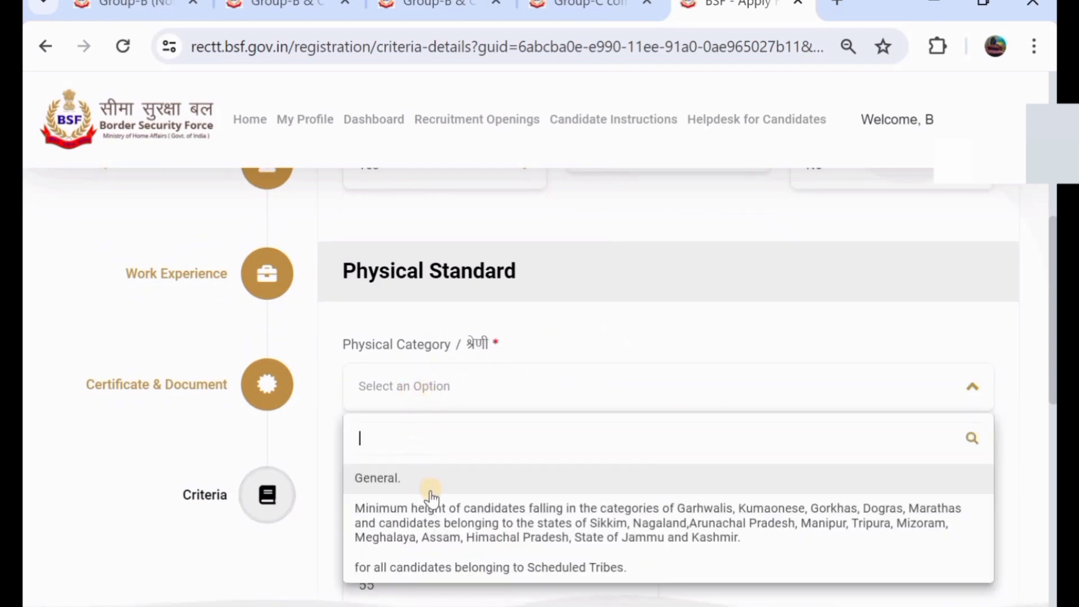
{"action": "left_click", "coordinate": [459, 483]}
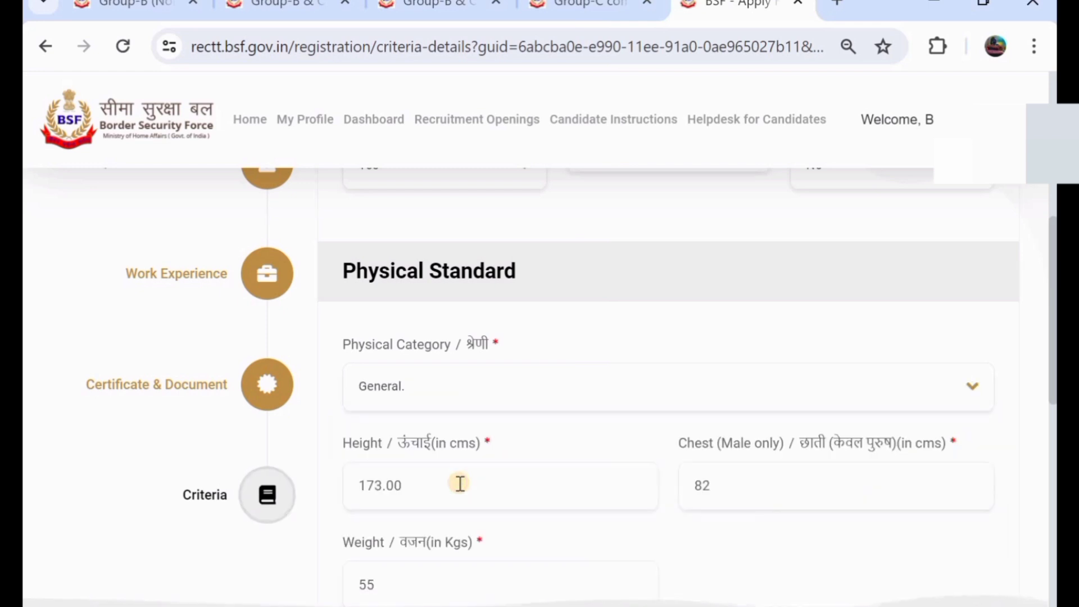
{"action": "scroll", "coordinate": [457, 483], "scroll_direction": "down", "scroll_amount": 1}
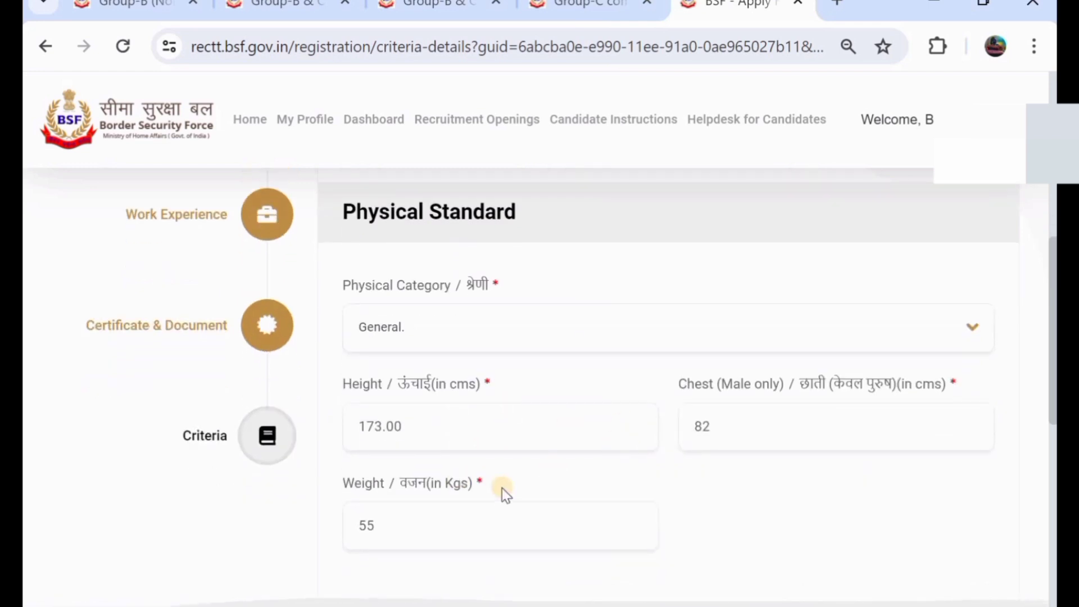
{"action": "scroll", "coordinate": [496, 488], "scroll_direction": "down", "scroll_amount": 2}
{"action": "scroll", "coordinate": [495, 489], "scroll_direction": "down", "scroll_amount": 3}
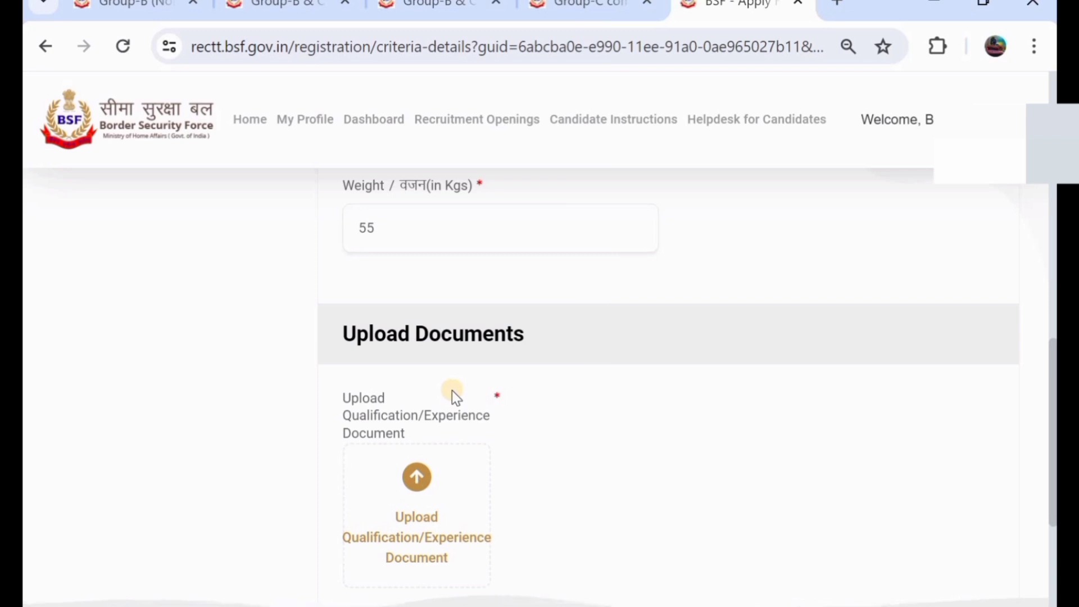
{"action": "scroll", "coordinate": [452, 390], "scroll_direction": "down", "scroll_amount": 1}
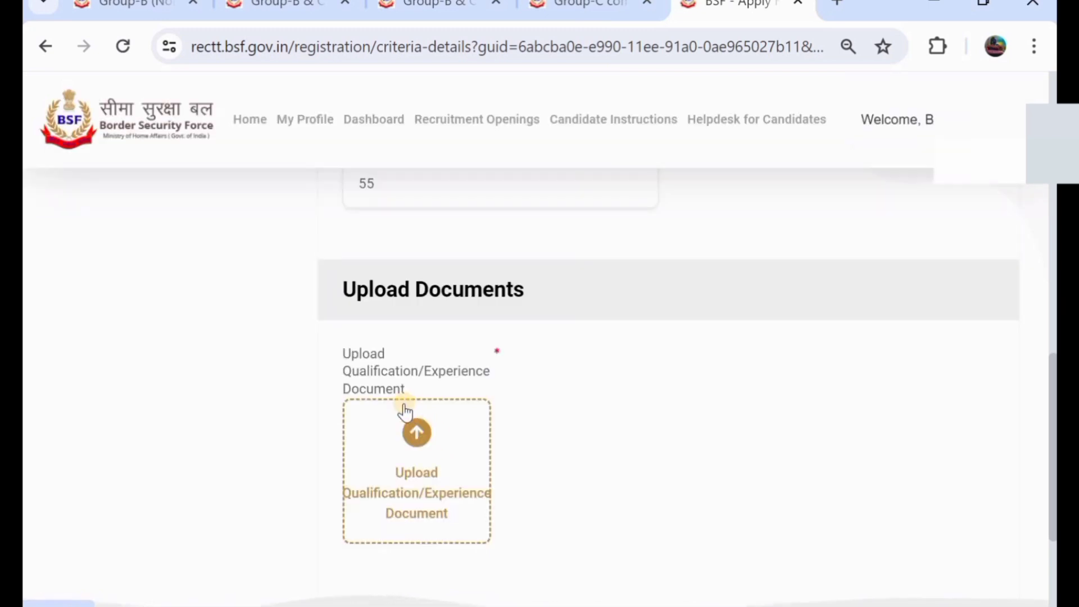
{"action": "scroll", "coordinate": [404, 412], "scroll_direction": "up", "scroll_amount": 1}
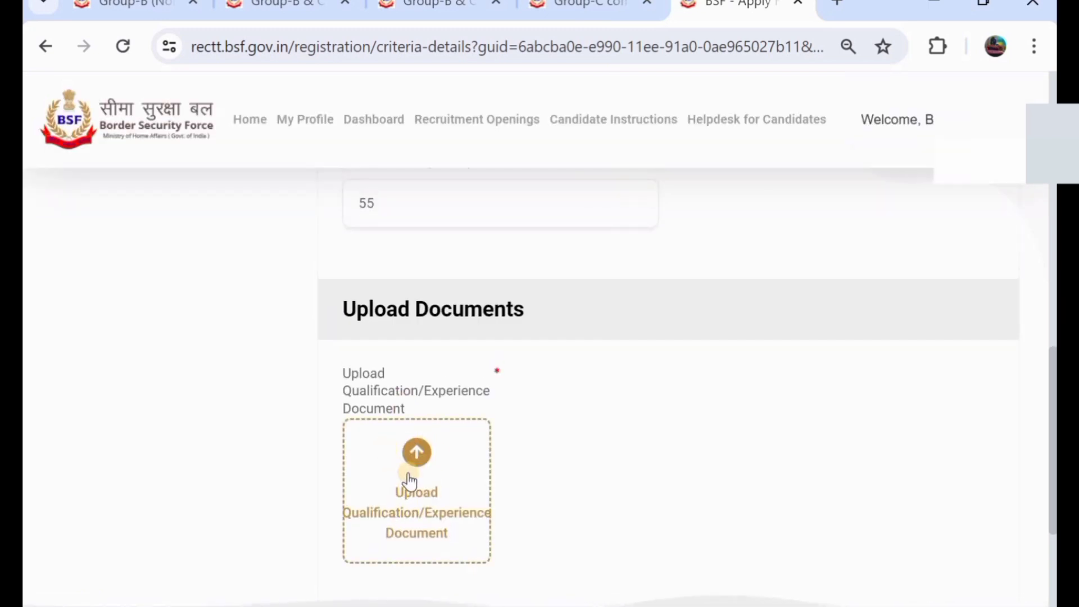
{"action": "scroll", "coordinate": [517, 367], "scroll_direction": "up", "scroll_amount": 8}
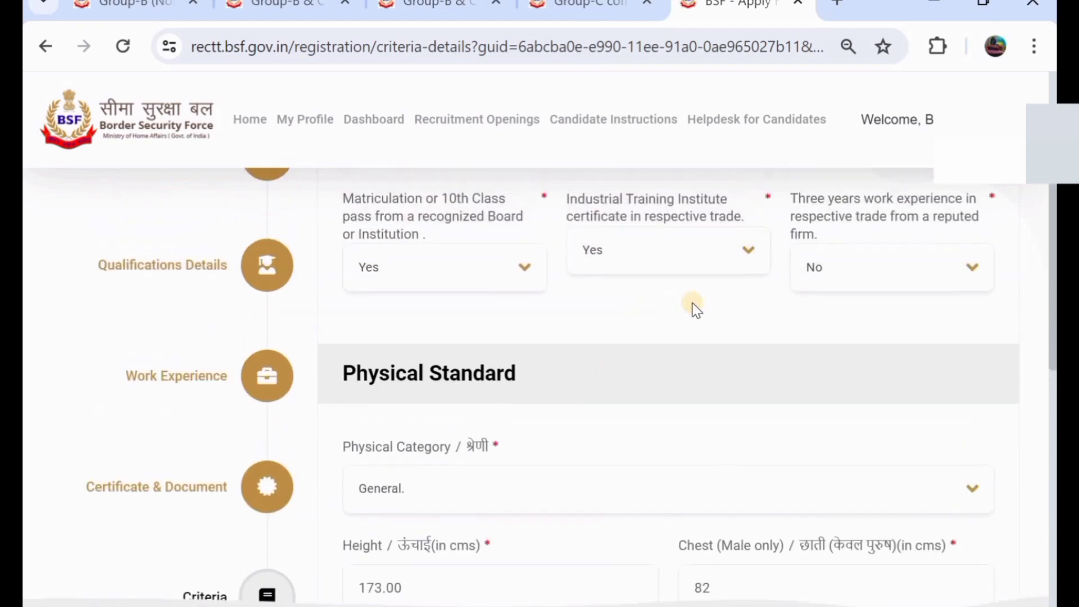
{"action": "scroll", "coordinate": [721, 293], "scroll_direction": "down", "scroll_amount": 3}
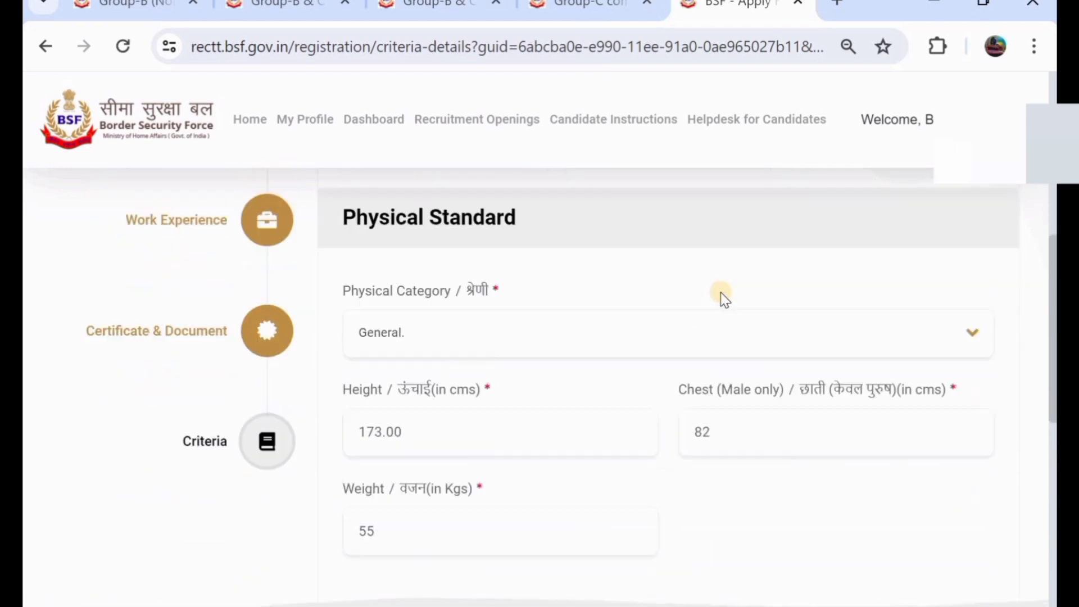
{"action": "scroll", "coordinate": [722, 297], "scroll_direction": "down", "scroll_amount": 6}
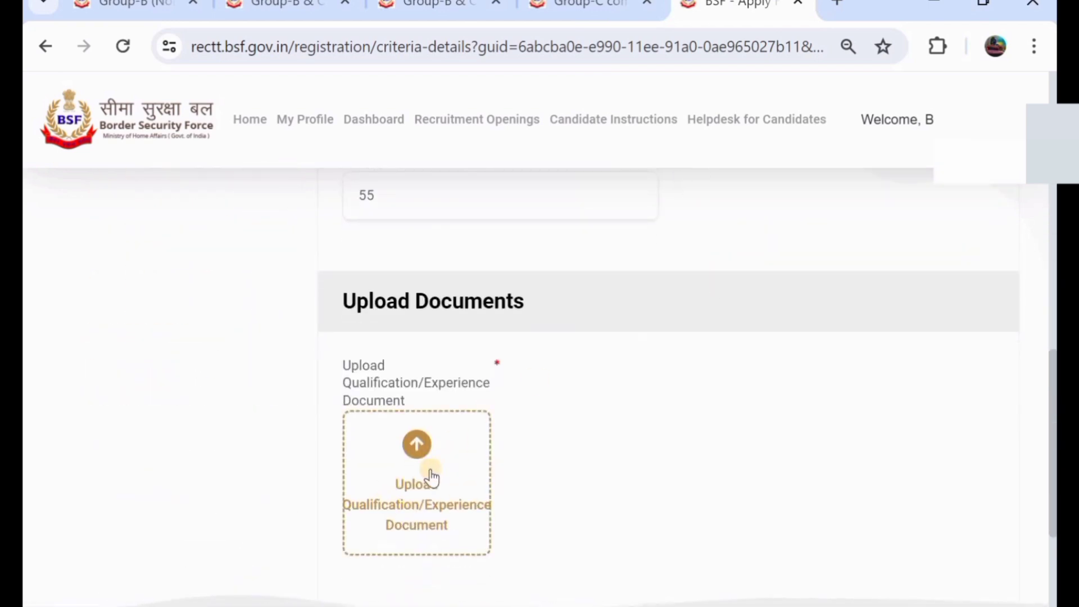
{"action": "scroll", "coordinate": [592, 328], "scroll_direction": "up", "scroll_amount": 7}
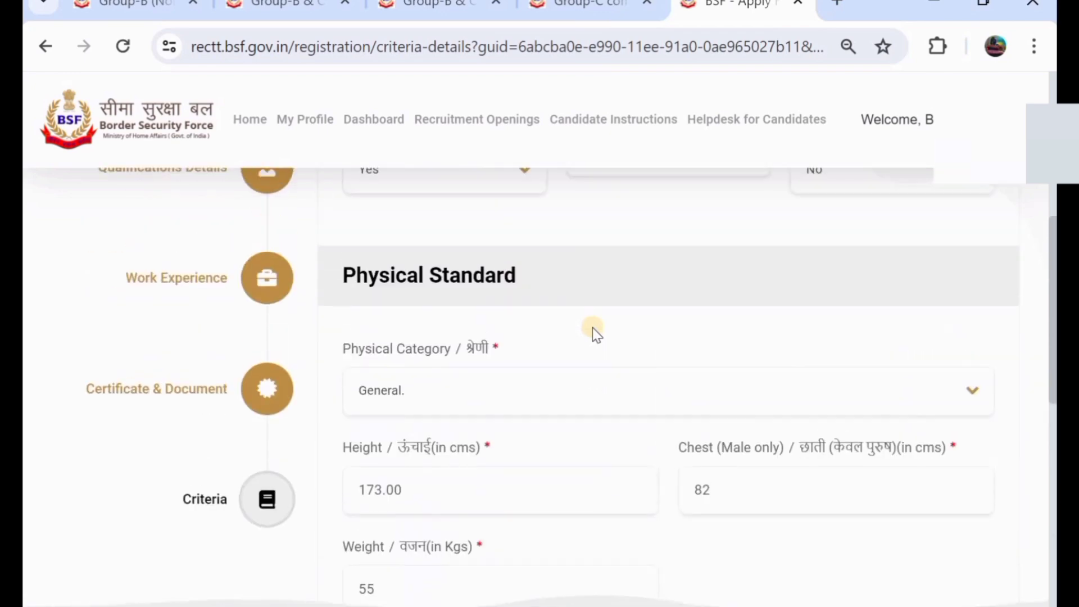
{"action": "scroll", "coordinate": [592, 327], "scroll_direction": "up", "scroll_amount": 4}
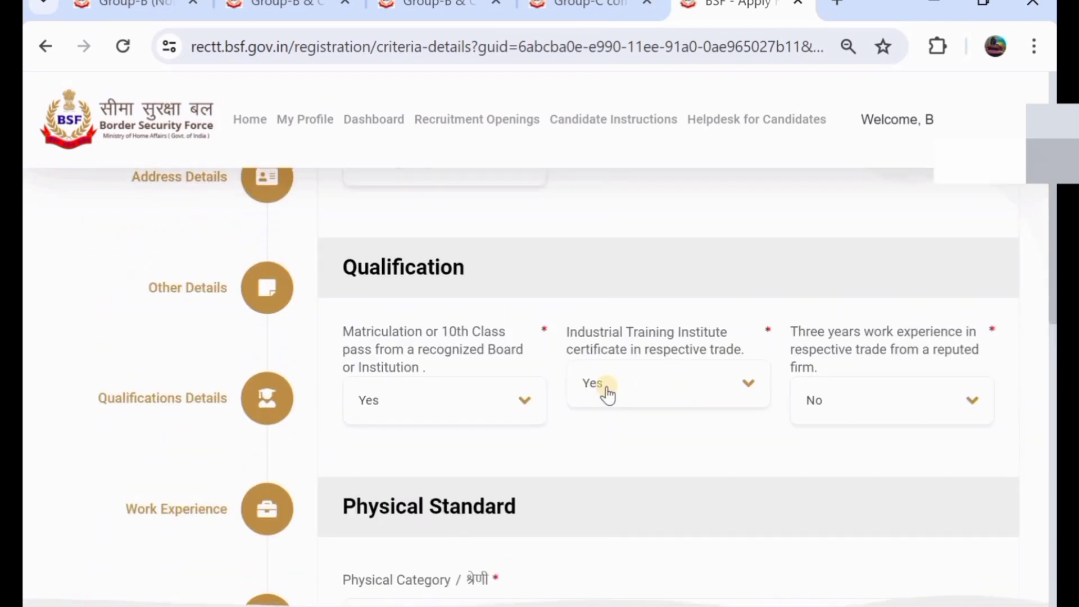
{"action": "scroll", "coordinate": [606, 386], "scroll_direction": "down", "scroll_amount": 10}
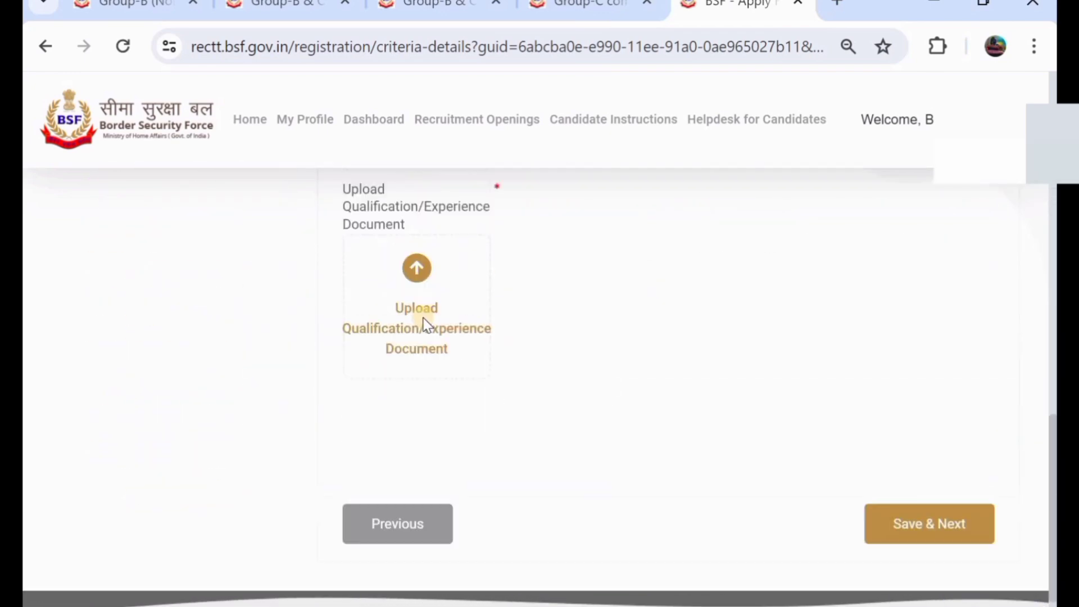
{"action": "scroll", "coordinate": [425, 324], "scroll_direction": "up", "scroll_amount": 1}
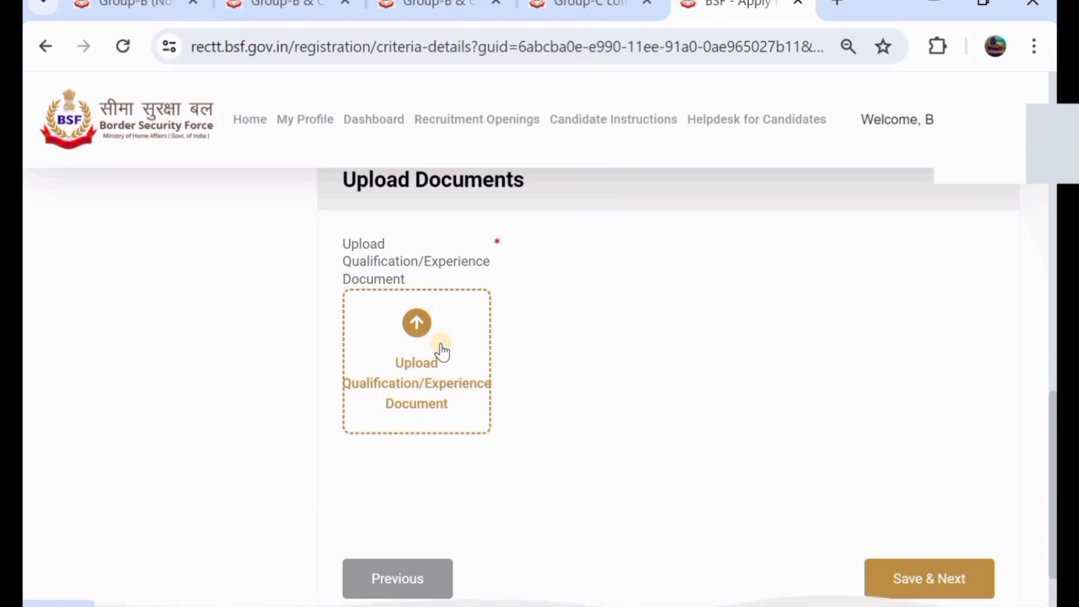
{"action": "scroll", "coordinate": [442, 351], "scroll_direction": "up", "scroll_amount": 2}
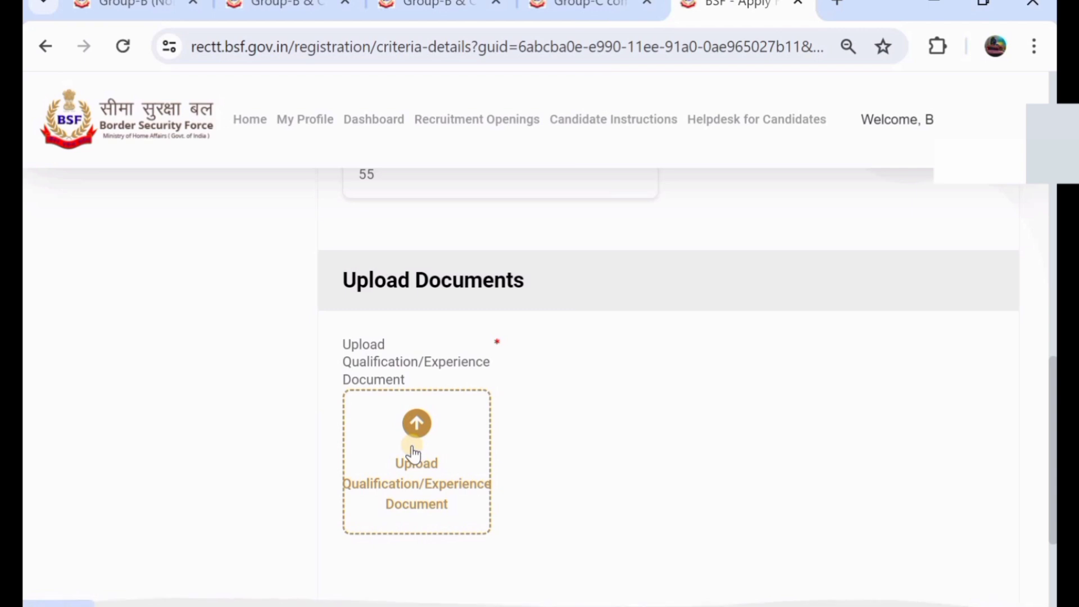
{"action": "scroll", "coordinate": [487, 417], "scroll_direction": "down", "scroll_amount": 1}
{"action": "scroll", "coordinate": [493, 417], "scroll_direction": "down", "scroll_amount": 3}
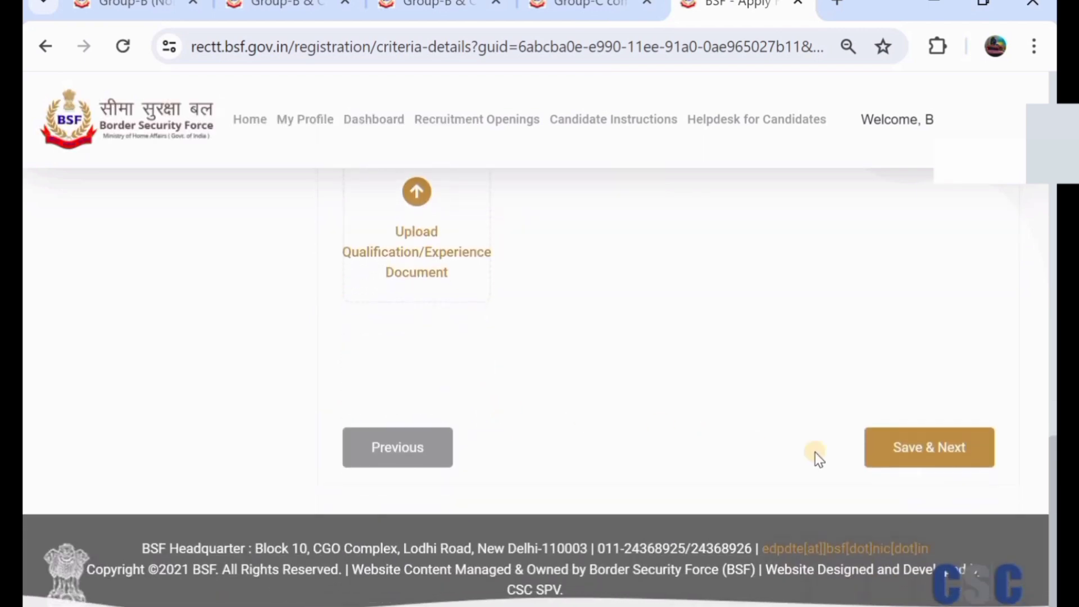
{"action": "left_click", "coordinate": [934, 448]}
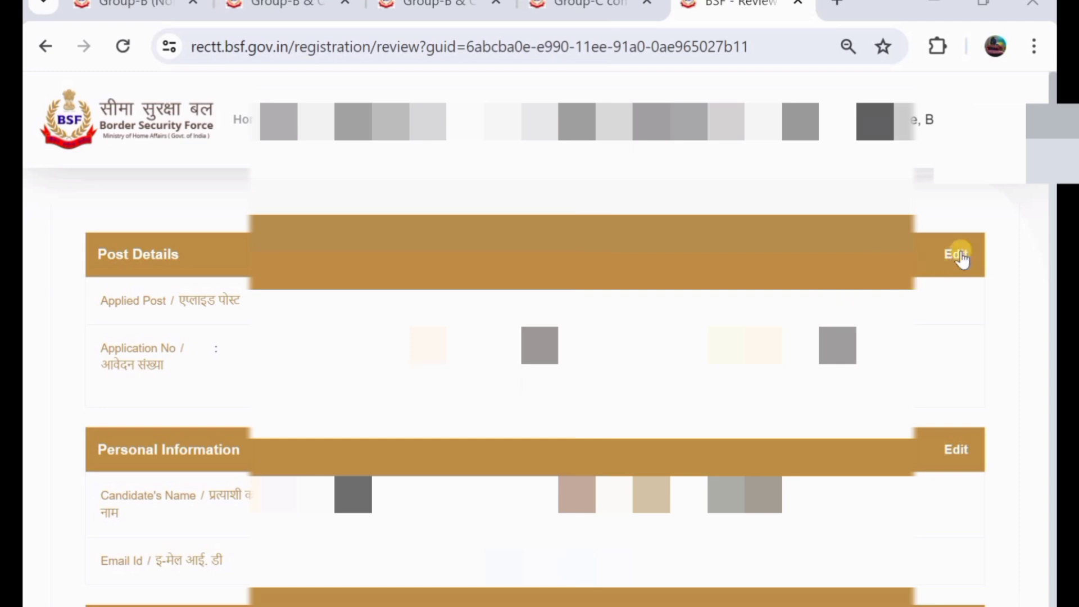
- Scroll the review page to Centre Preference (Delhi) and Fee Details (Rs.47.20)
{"action": "scroll", "coordinate": [534, 337], "scroll_direction": "down", "scroll_amount": 1}
{"action": "scroll", "coordinate": [533, 337], "scroll_direction": "down", "scroll_amount": 1}
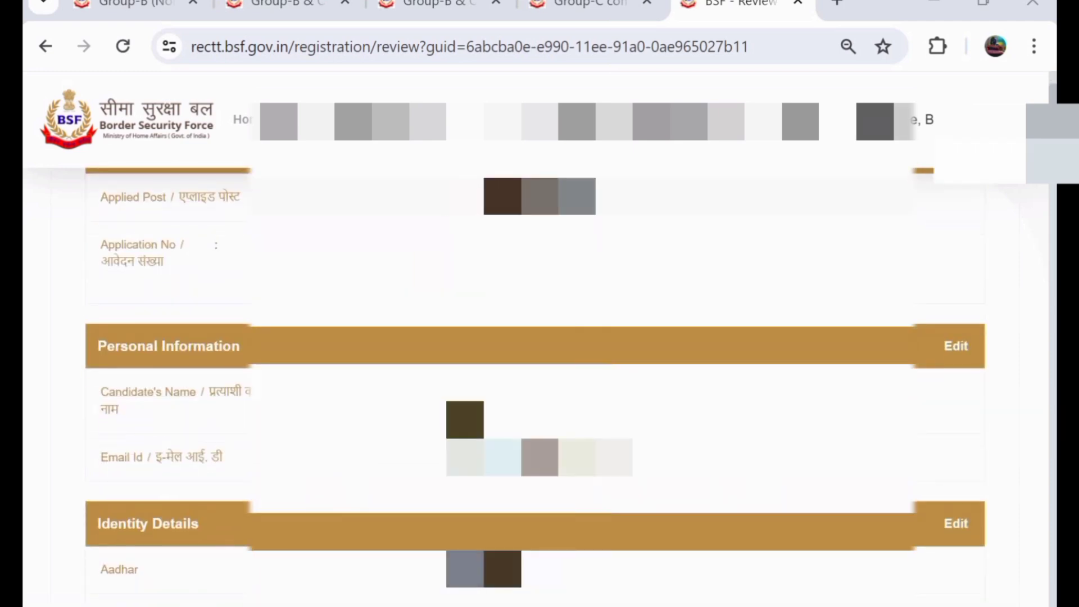
{"action": "scroll", "coordinate": [533, 337], "scroll_direction": "down", "scroll_amount": 1}
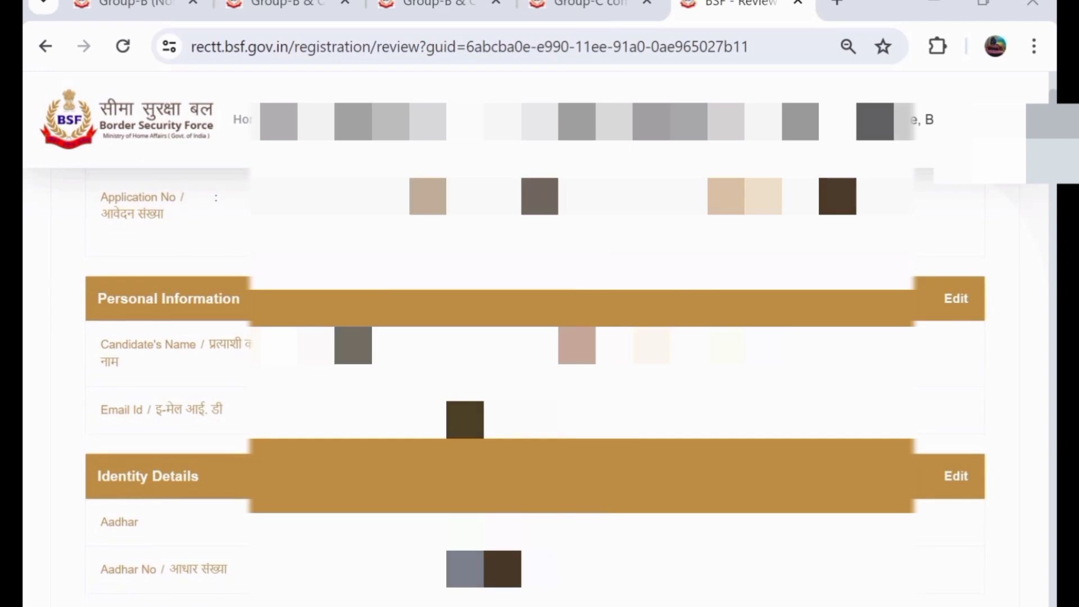
{"action": "scroll", "coordinate": [533, 337], "scroll_direction": "down", "scroll_amount": 2}
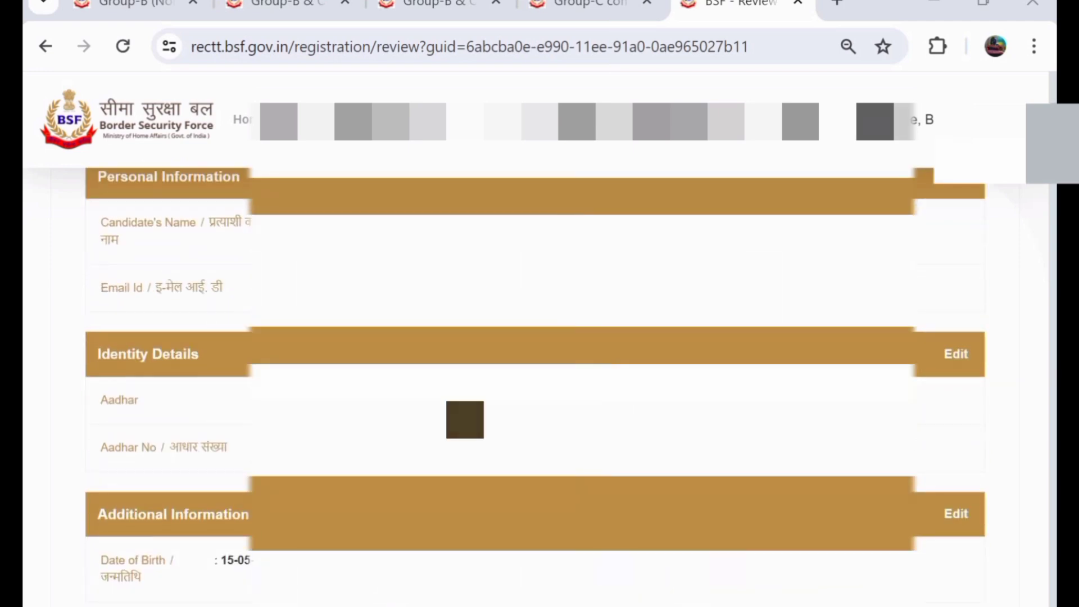
{"action": "scroll", "coordinate": [534, 337], "scroll_direction": "down", "scroll_amount": 6}
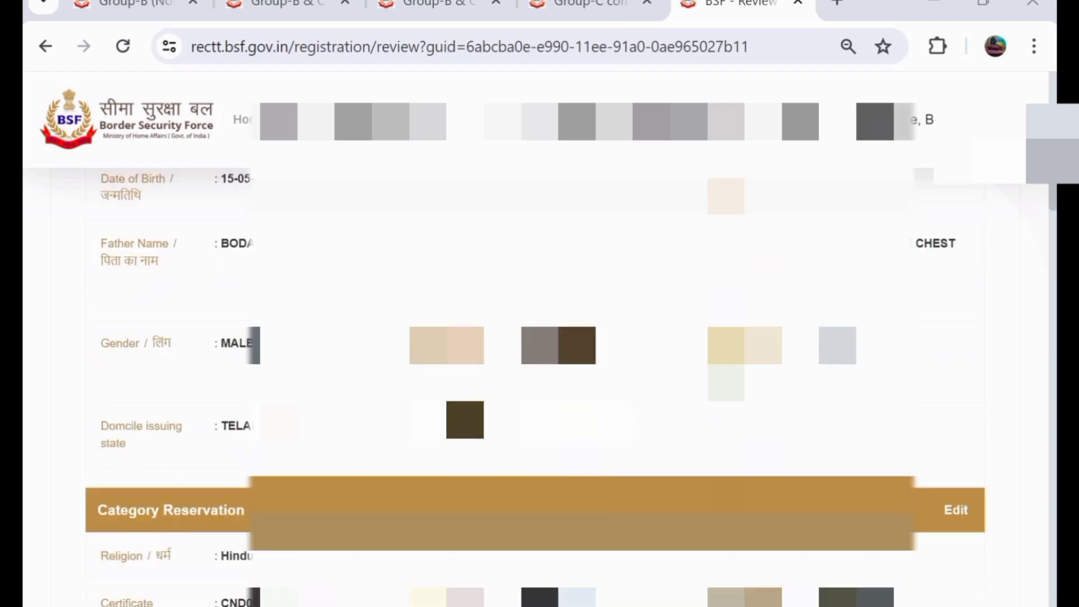
{"action": "scroll", "coordinate": [534, 337], "scroll_direction": "down", "scroll_amount": 15}
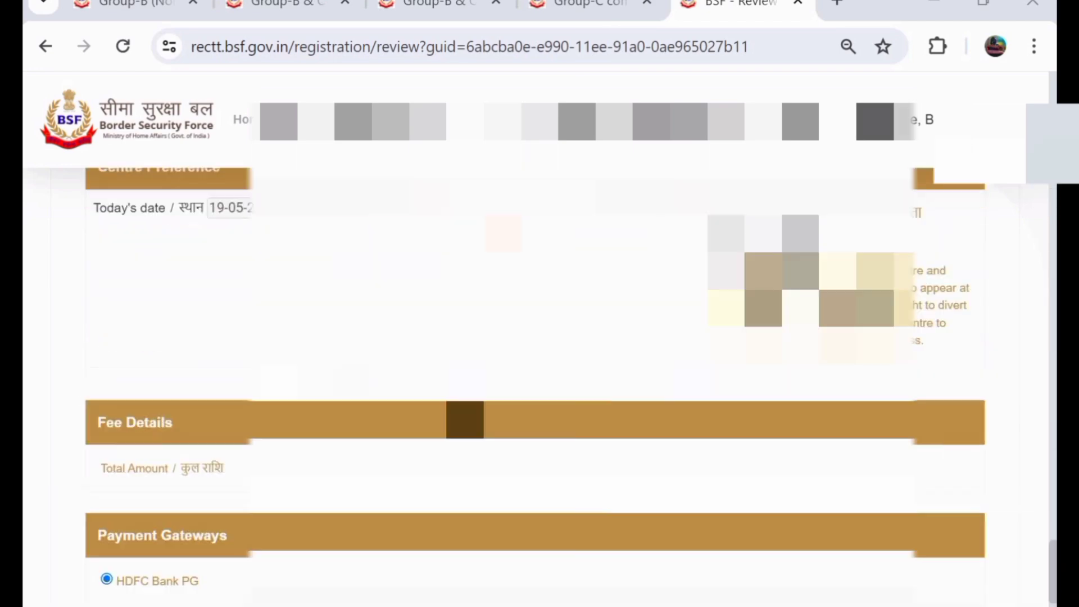
{"action": "scroll", "coordinate": [465, 419], "scroll_direction": "down", "scroll_amount": 1}
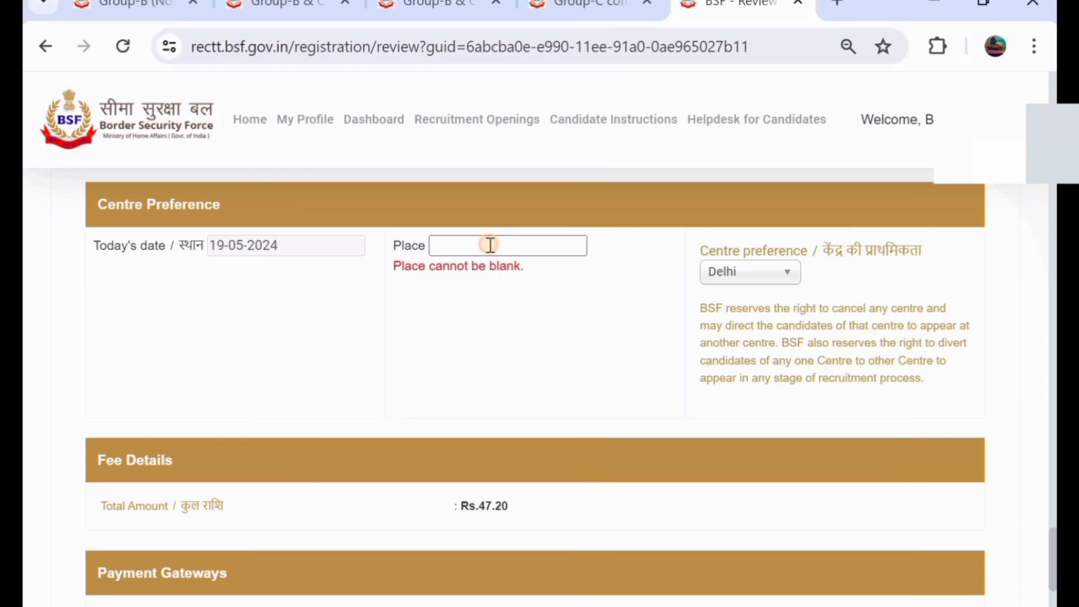
- Enter WARANAGAL as the place, keep Delhi as the centre preference, and scroll to the declaration
{"action": "left_click", "coordinate": [490, 245]}
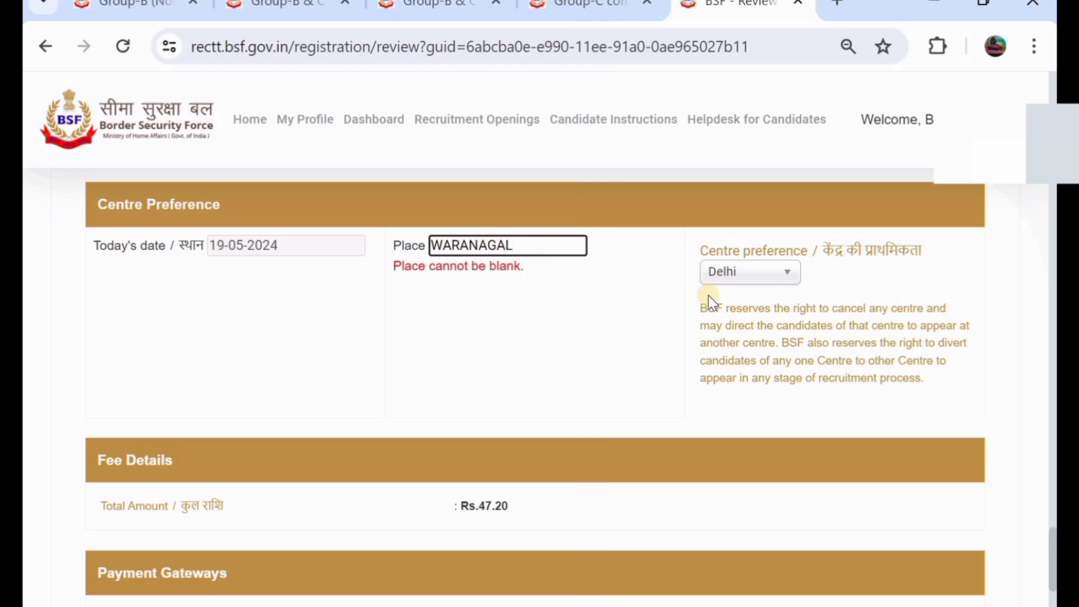
{"action": "left_click", "coordinate": [750, 280]}
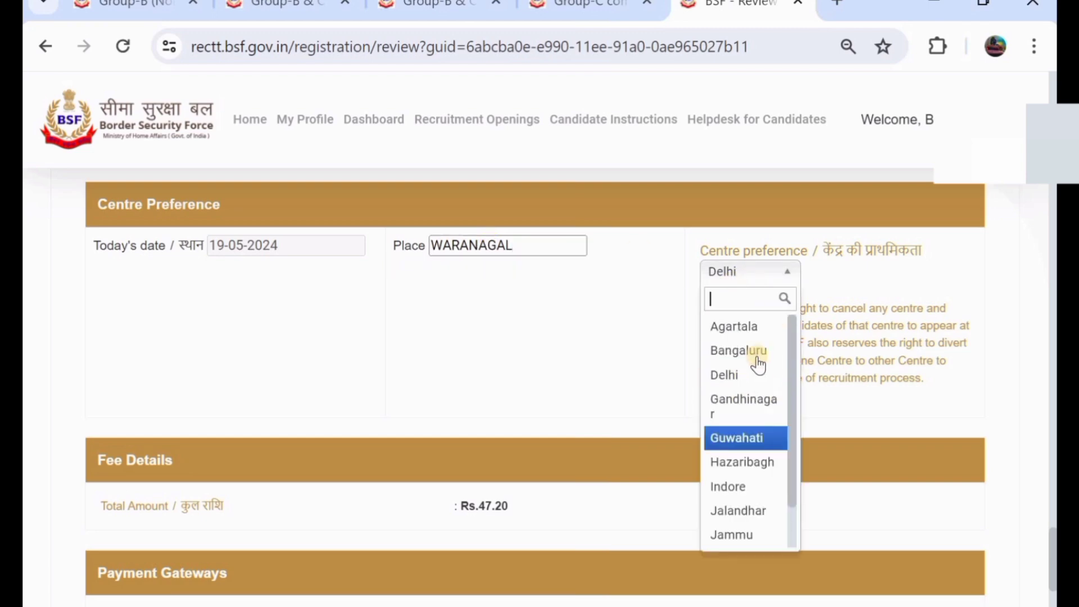
{"action": "left_click", "coordinate": [724, 374]}
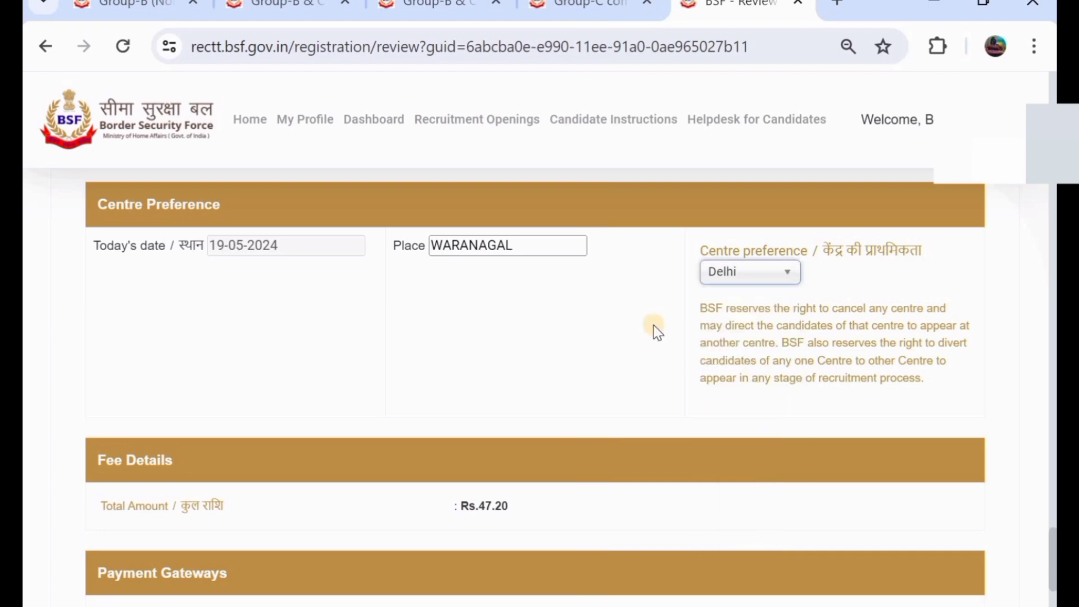
{"action": "scroll", "coordinate": [452, 283], "scroll_direction": "down", "scroll_amount": 2}
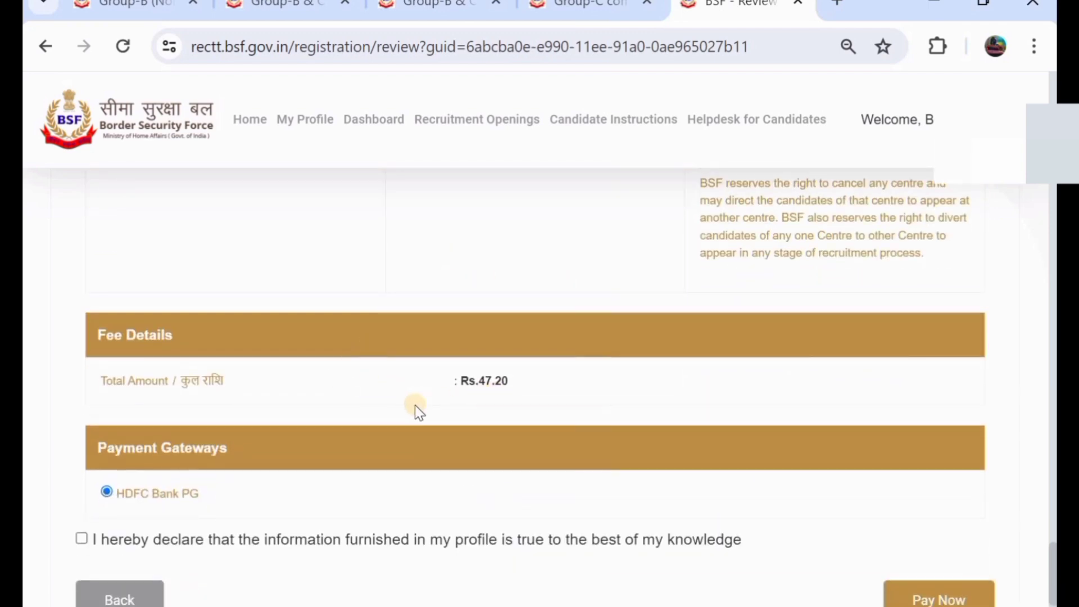
{"action": "scroll", "coordinate": [415, 405], "scroll_direction": "down", "scroll_amount": 1}
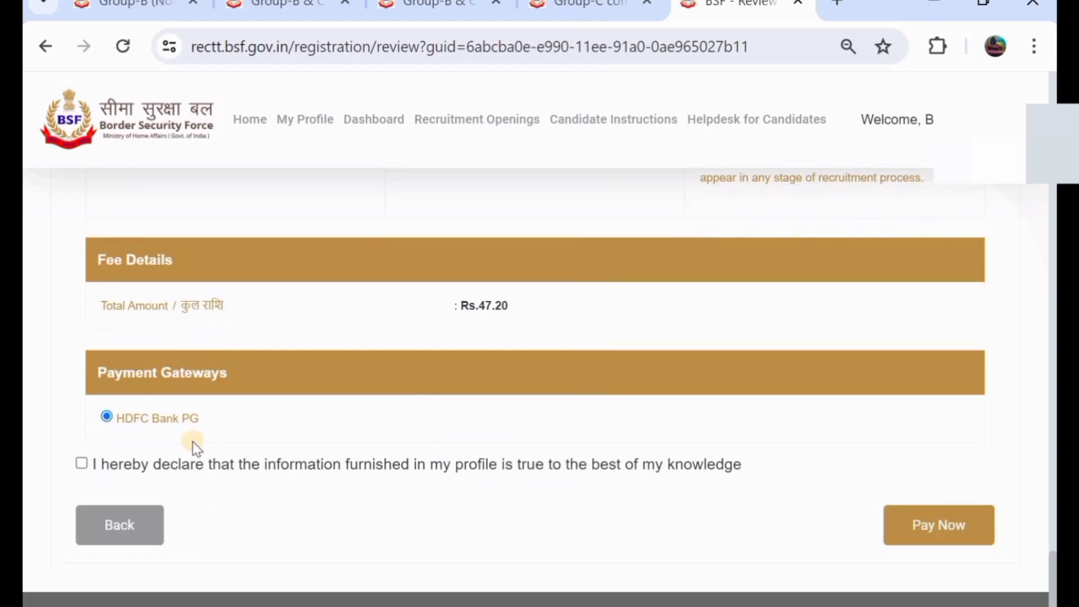
- Accept the profile declaration, then Pay Now and Agree & Pay for the INR 47.20 fee
{"action": "left_click", "coordinate": [81, 463]}
{"action": "left_click", "coordinate": [979, 509]}
{"action": "scroll", "coordinate": [533, 360], "scroll_direction": "down", "scroll_amount": 2}
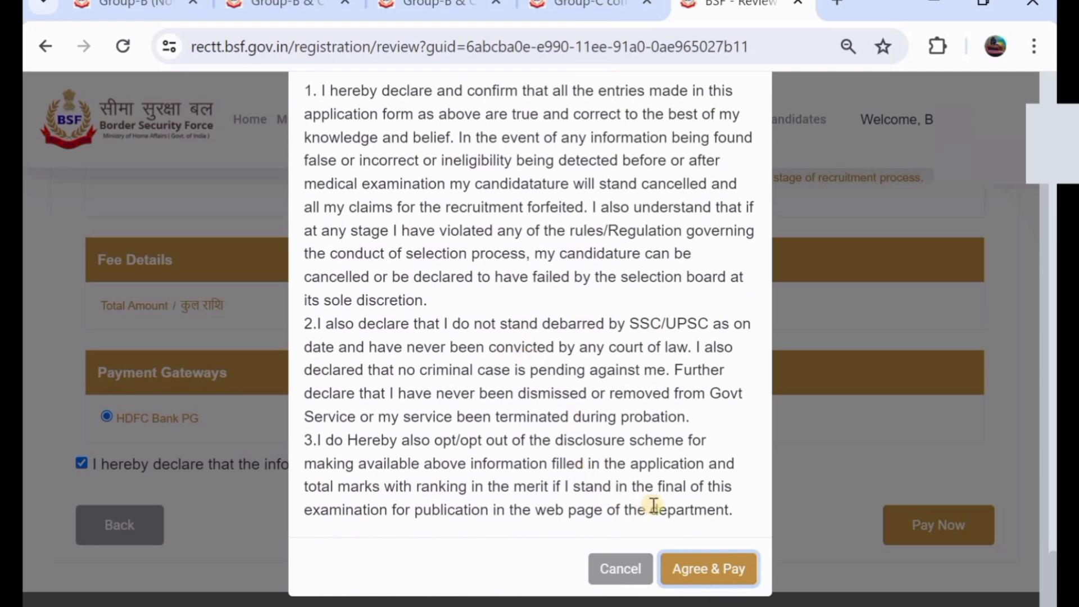
{"action": "left_click", "coordinate": [707, 571]}
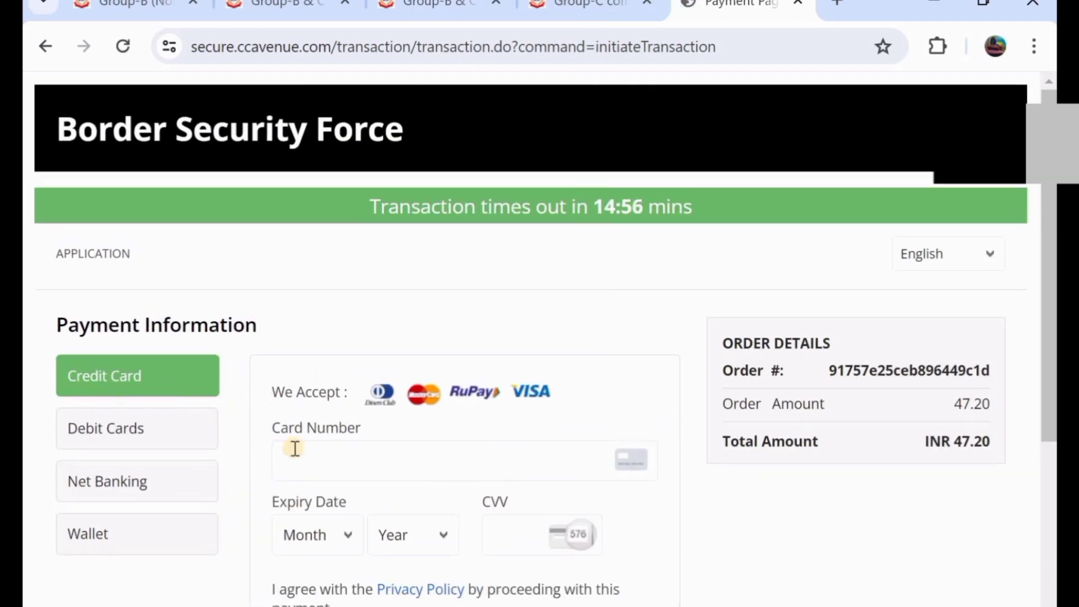
- Select Debit Cards on CCAvenue and attempt Make Payment
{"action": "left_click", "coordinate": [133, 437]}
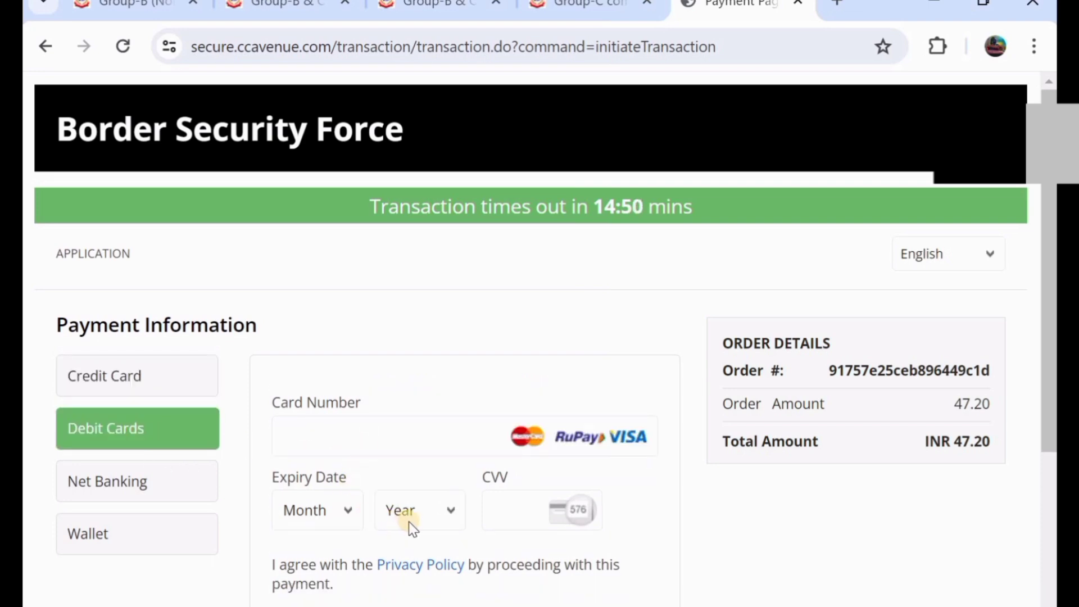
{"action": "scroll", "coordinate": [521, 513], "scroll_direction": "down", "scroll_amount": 2}
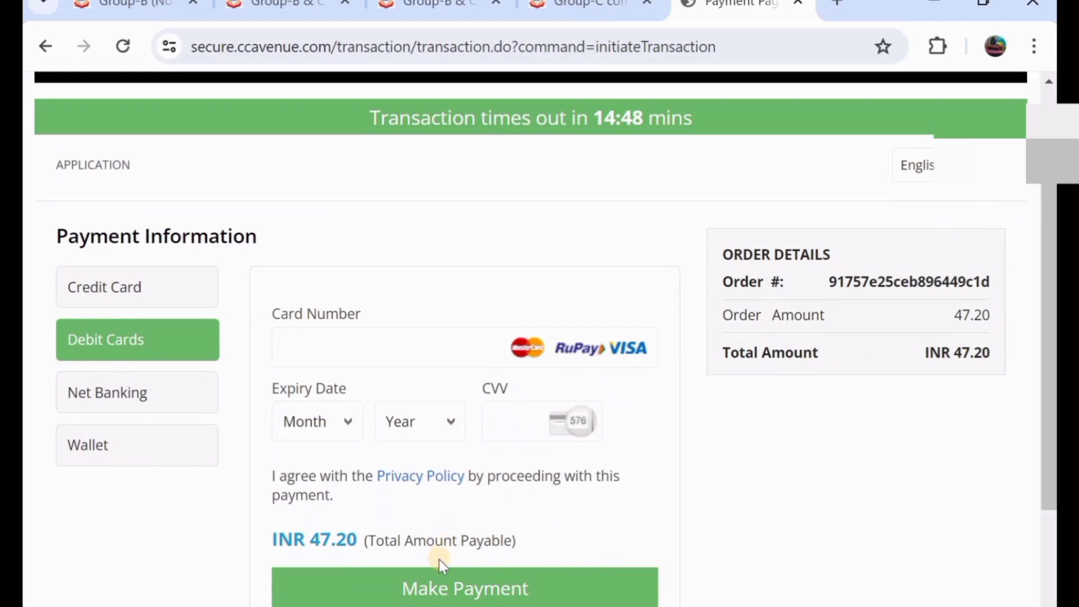
{"action": "left_click", "coordinate": [456, 595]}
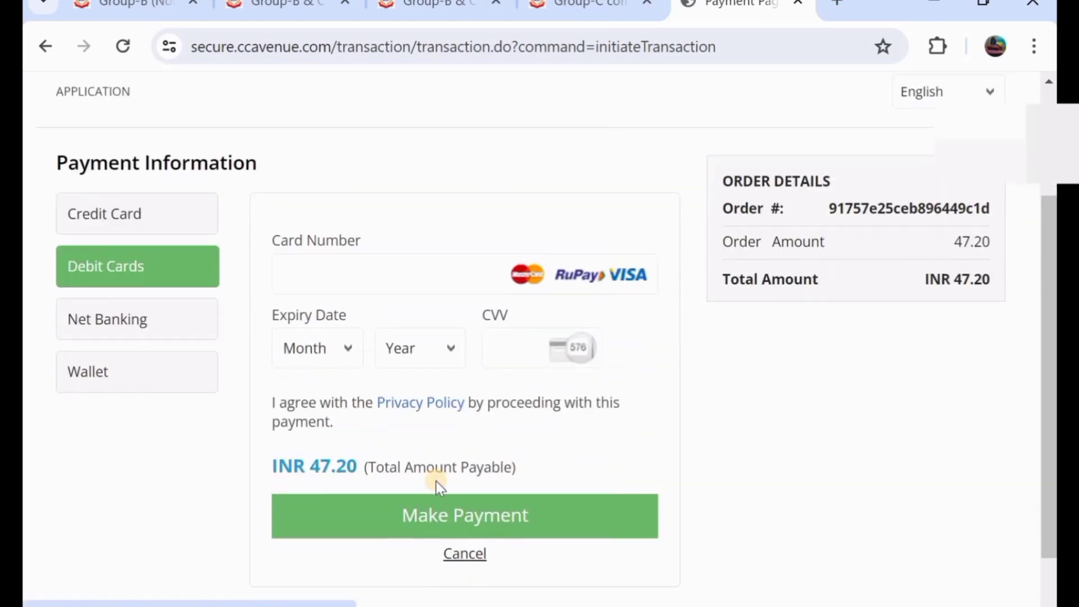
- Browse the Net Banking and Wallet options, then return to Debit Cards
{"action": "left_click", "coordinate": [126, 319]}
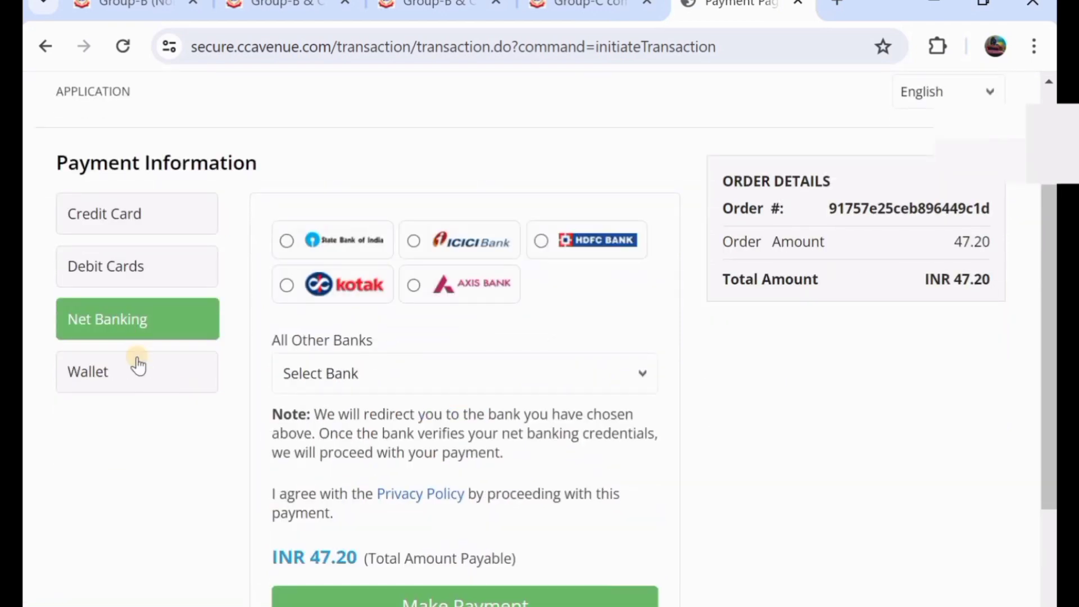
{"action": "left_click", "coordinate": [149, 375]}
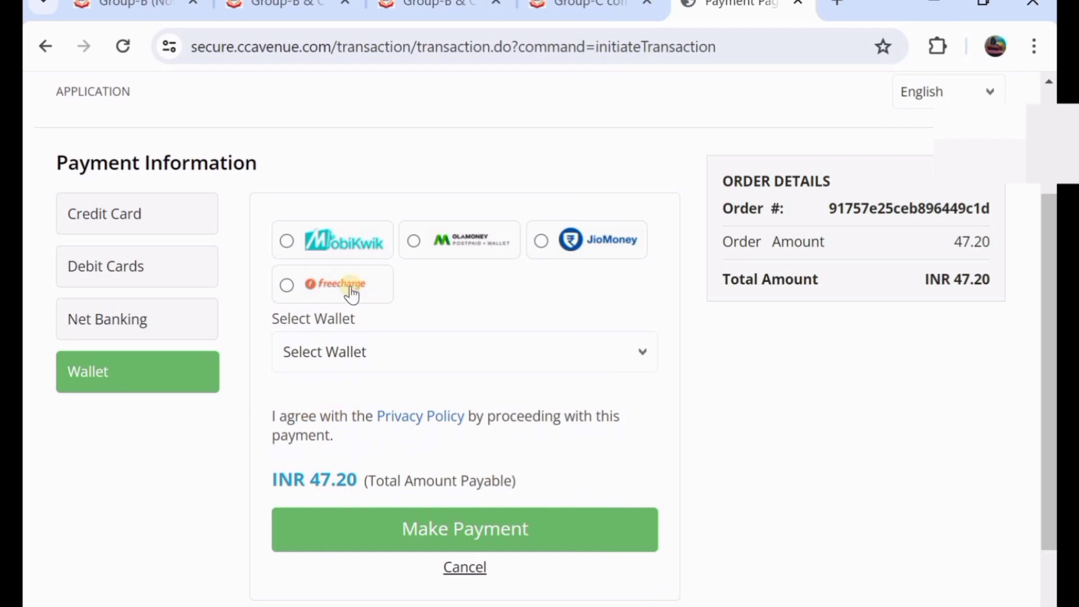
{"action": "left_click", "coordinate": [143, 325]}
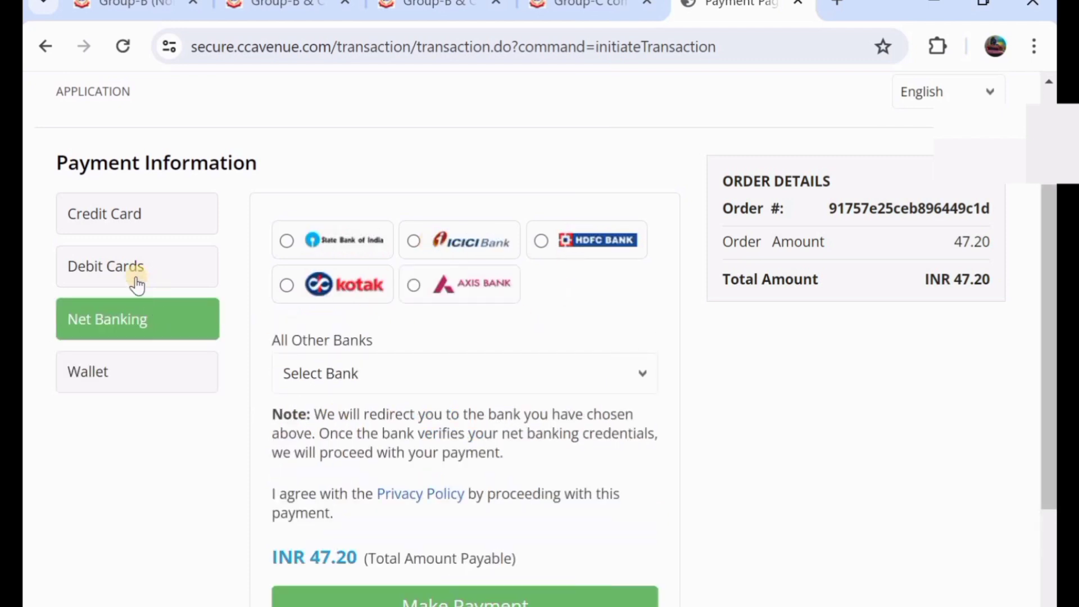
{"action": "left_click", "coordinate": [137, 284]}
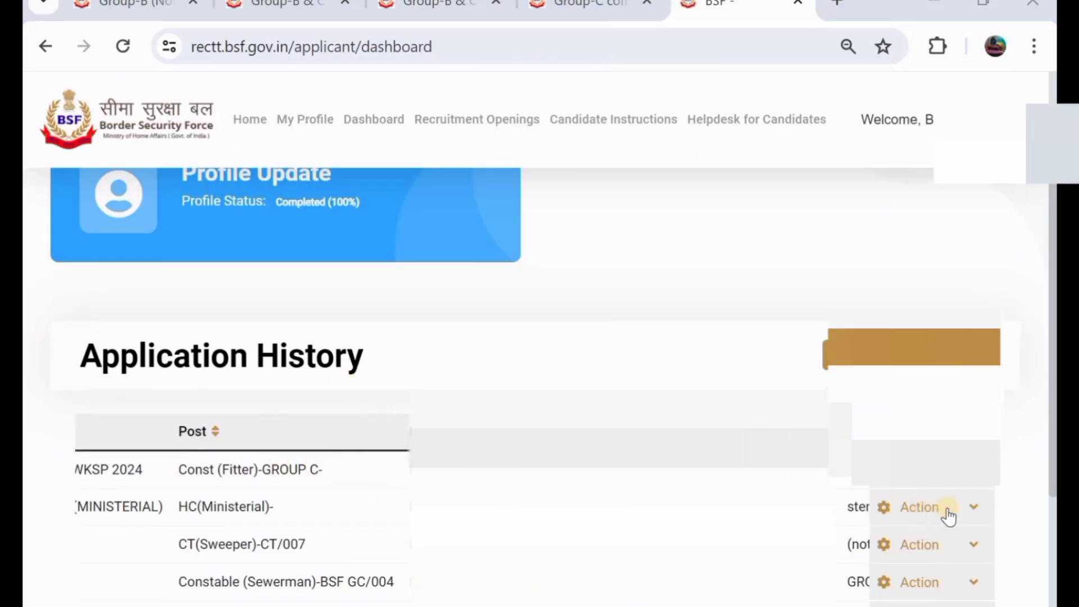
- Open the Const (Fitter) application's Print Post Details preview from Application History
{"action": "left_click", "coordinate": [928, 512]}
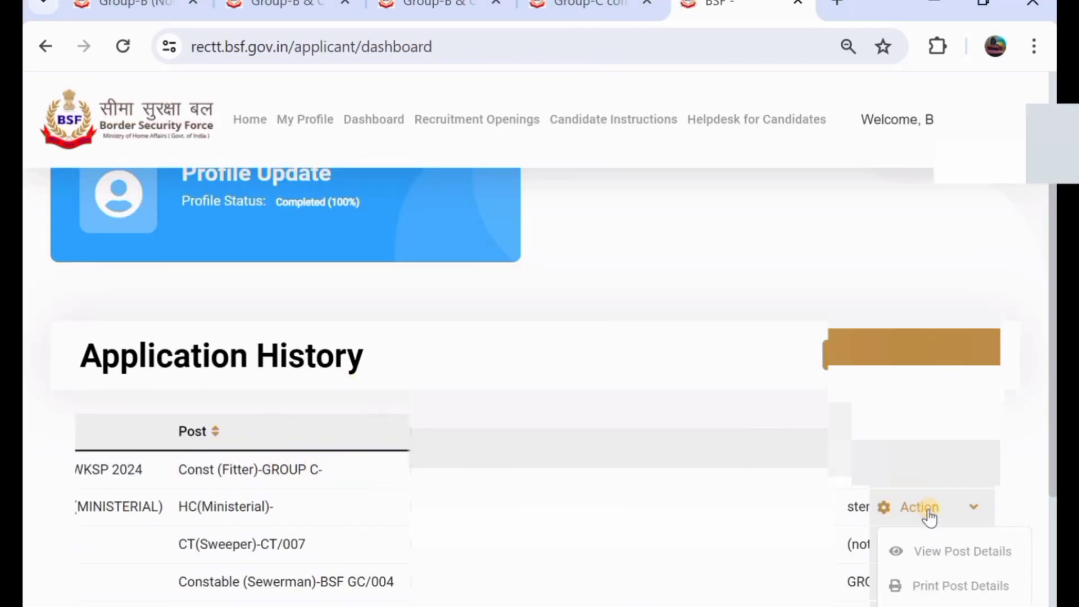
{"action": "left_click", "coordinate": [920, 587]}
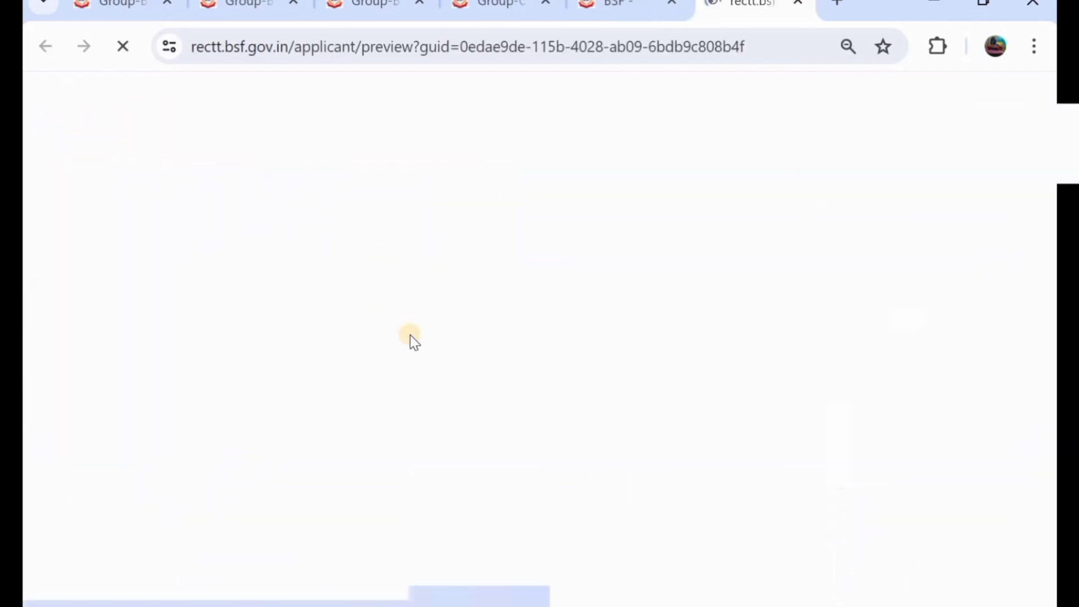
{"action": "scroll", "coordinate": [540, 337], "scroll_direction": "down", "scroll_amount": 15}
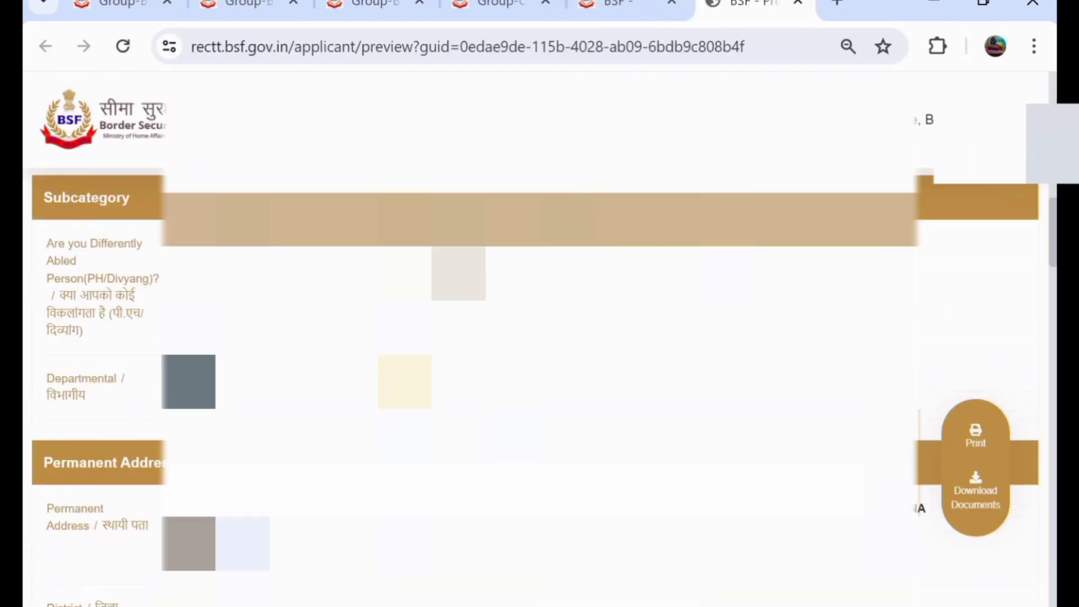
{"action": "scroll", "coordinate": [931, 415], "scroll_direction": "up", "scroll_amount": 3}
{"action": "scroll", "coordinate": [932, 414], "scroll_direction": "down", "scroll_amount": 7}
{"action": "scroll", "coordinate": [931, 415], "scroll_direction": "up", "scroll_amount": 2}
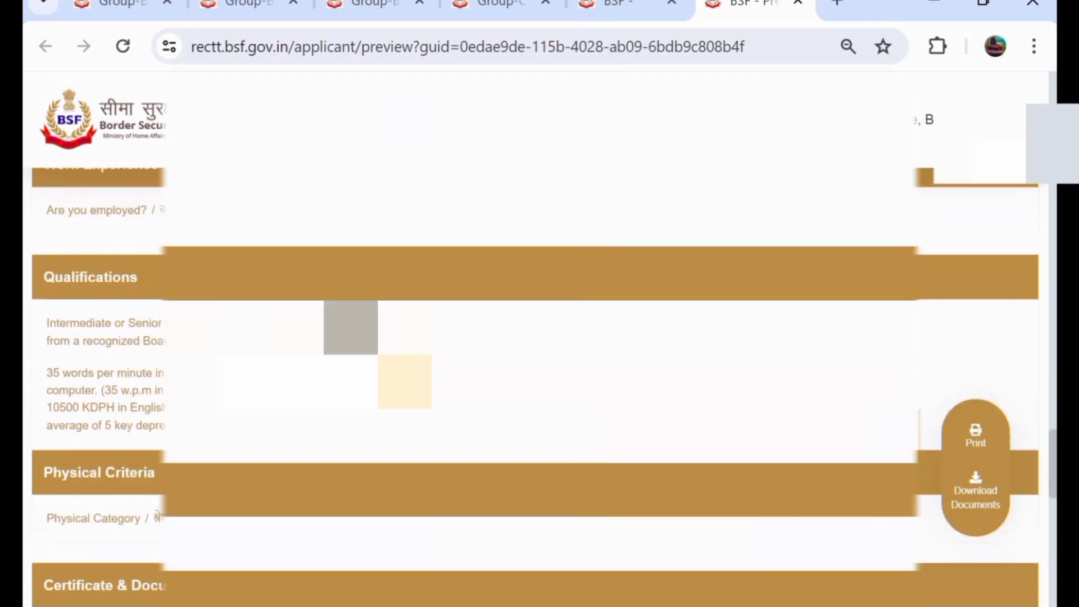
- Download the application's documents, look over the preview, and return to the portal Home
{"action": "left_click", "coordinate": [982, 483]}
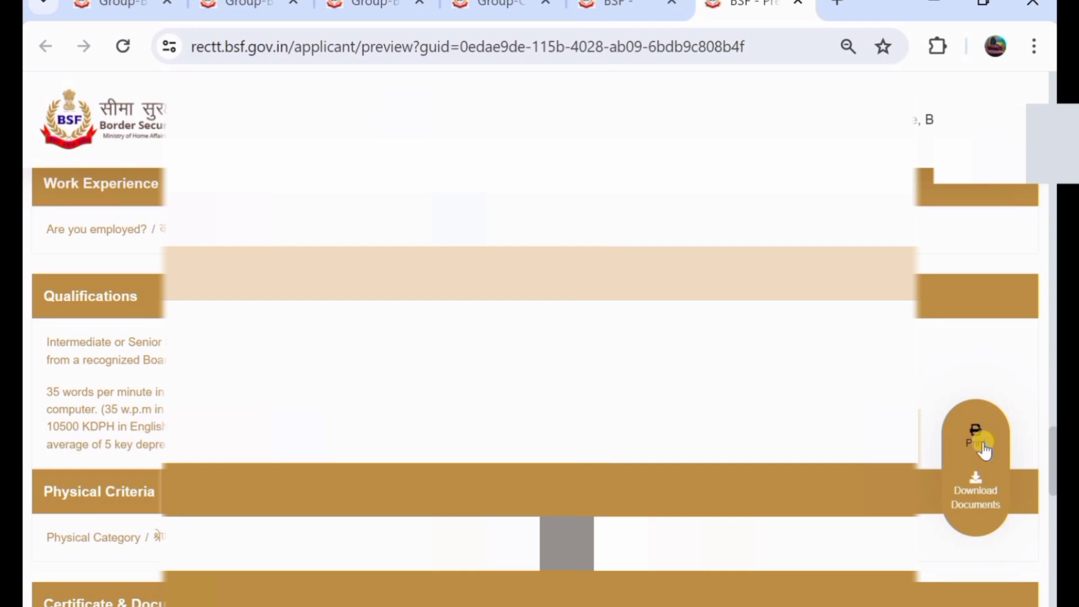
{"action": "scroll", "coordinate": [539, 359], "scroll_direction": "down", "scroll_amount": 1}
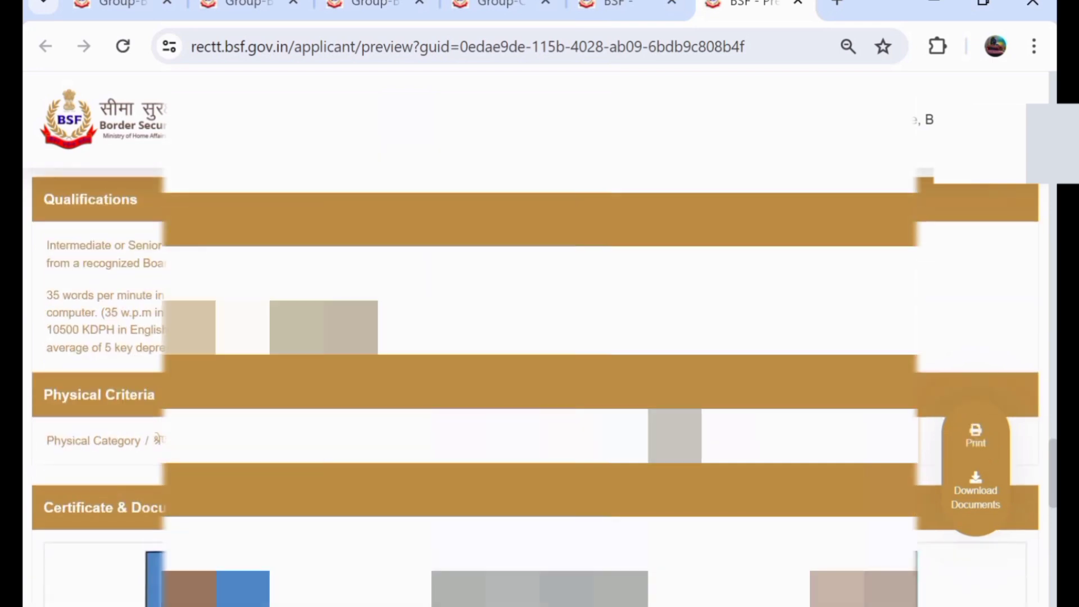
{"action": "scroll", "coordinate": [539, 359], "scroll_direction": "up", "scroll_amount": 2}
{"action": "scroll", "coordinate": [539, 359], "scroll_direction": "up", "scroll_amount": 1}
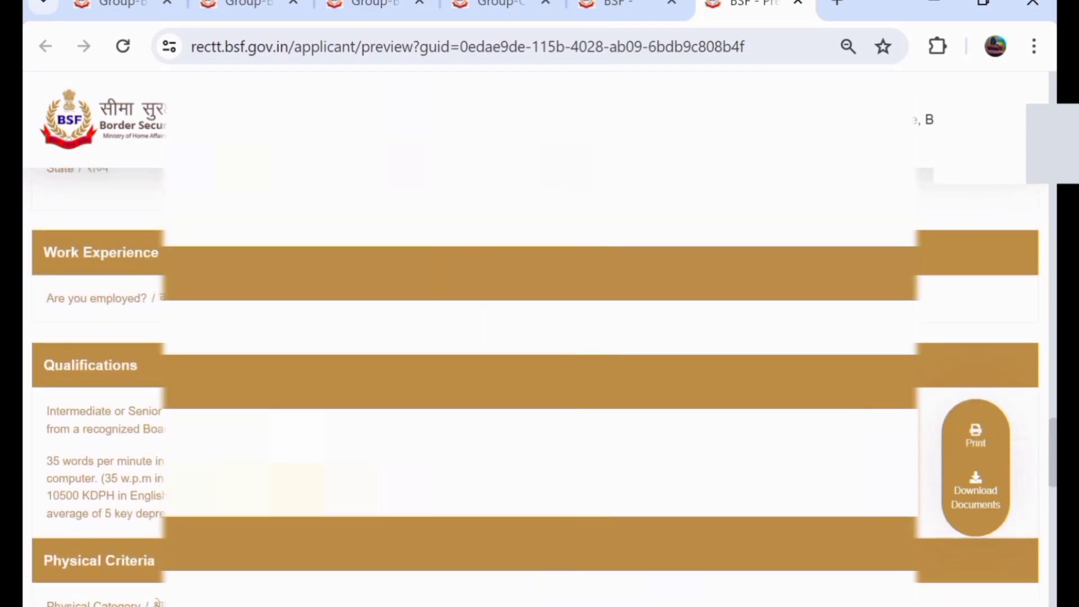
{"action": "scroll", "coordinate": [539, 359], "scroll_direction": "down", "scroll_amount": 1}
{"action": "scroll", "coordinate": [540, 359], "scroll_direction": "down", "scroll_amount": 2}
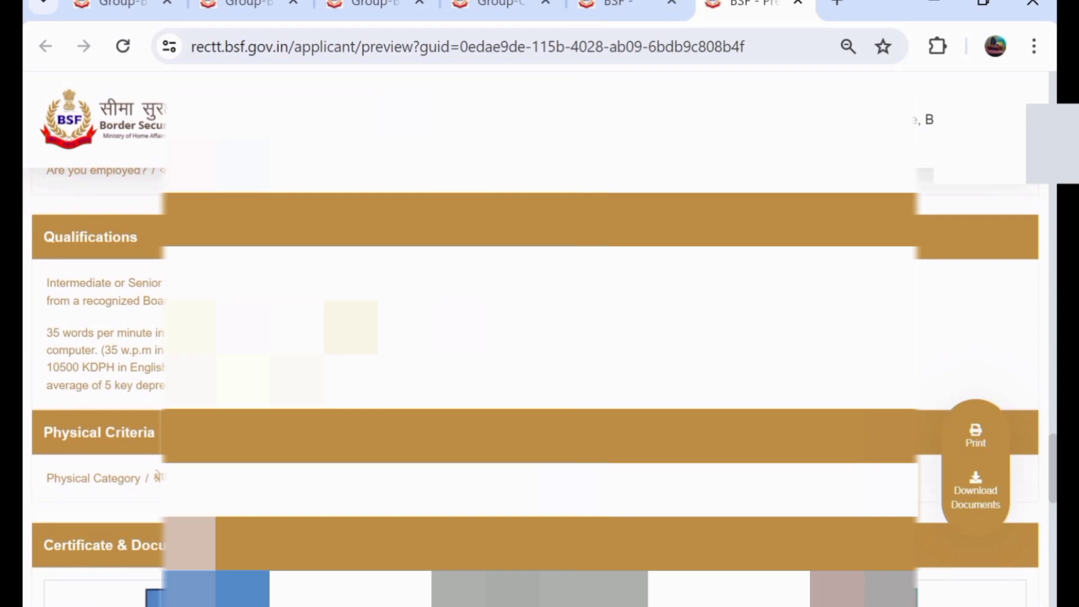
{"action": "scroll", "coordinate": [539, 360], "scroll_direction": "up", "scroll_amount": 5}
{"action": "left_click", "coordinate": [243, 116]}
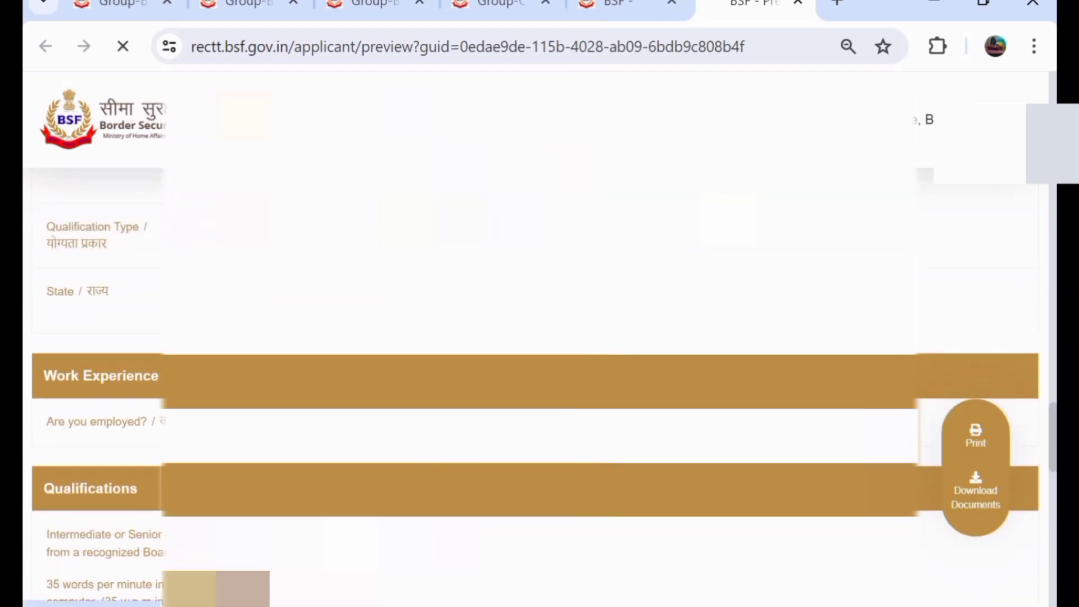